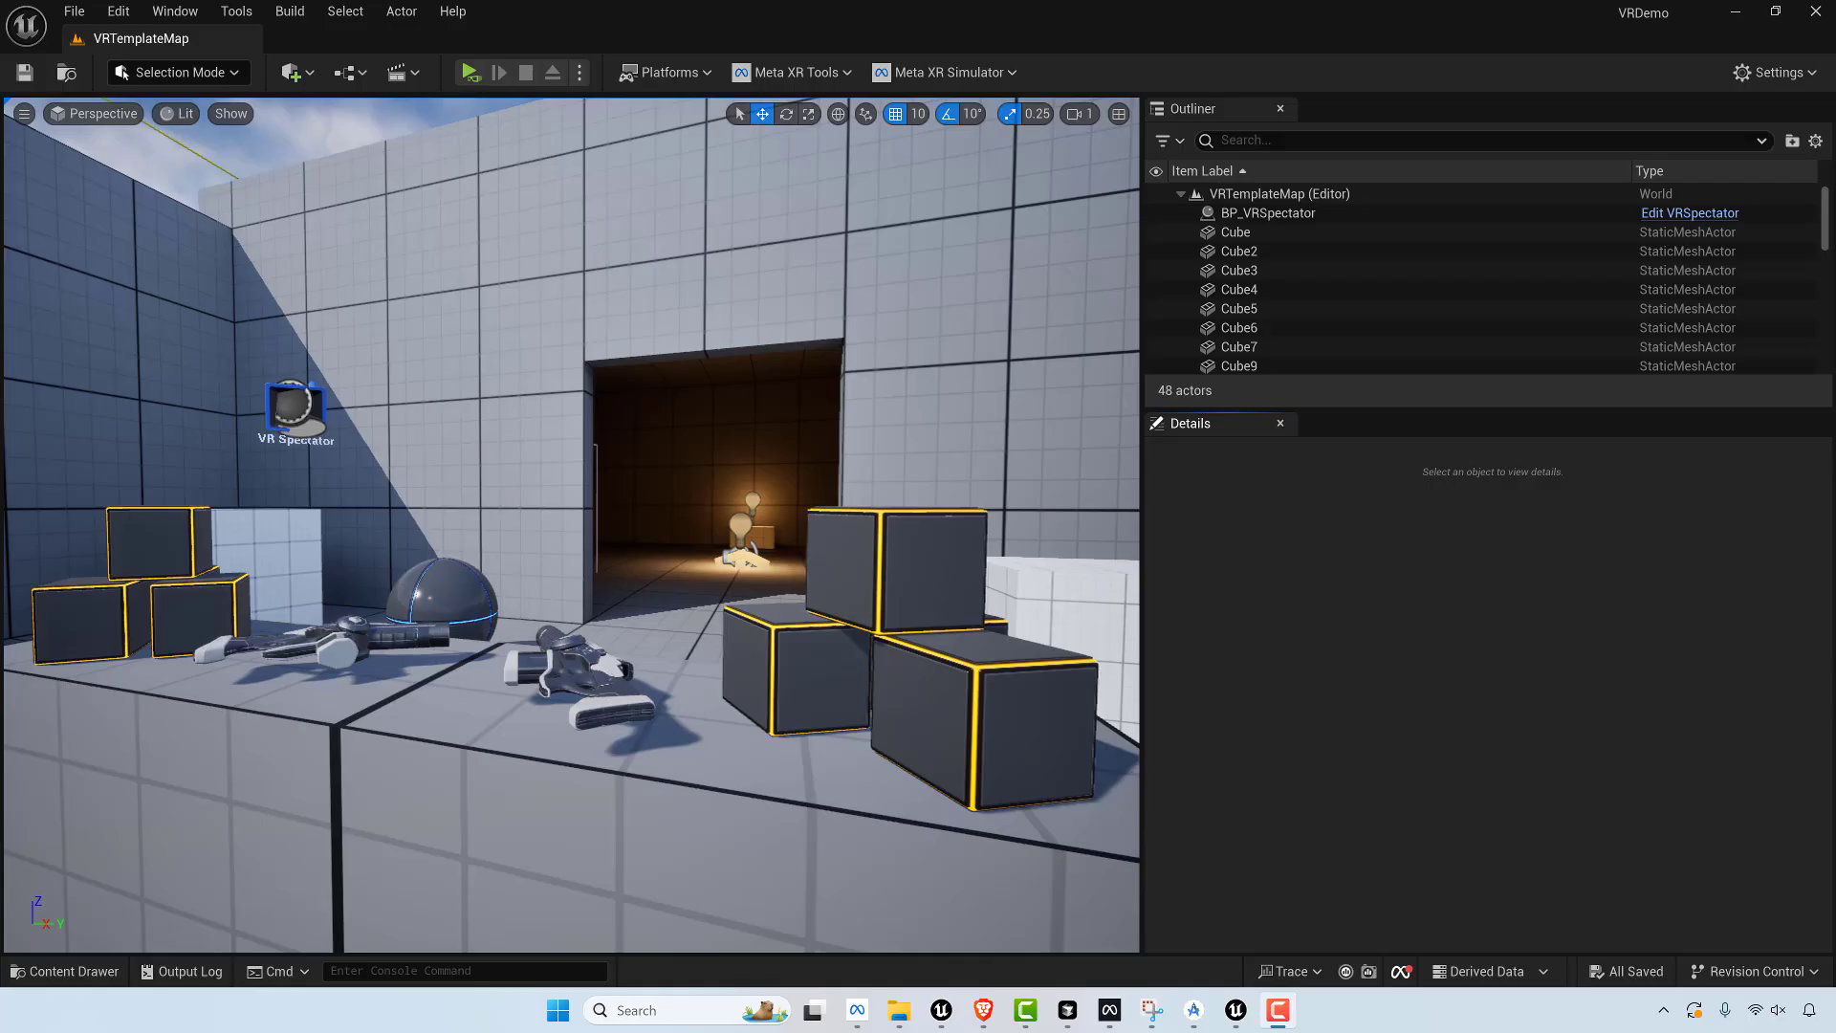
# - Switch from the VRTemplateMap editor to the Google results for 'what specs come in the quest 3'
pyautogui.hotkey('alt', 'Tab')
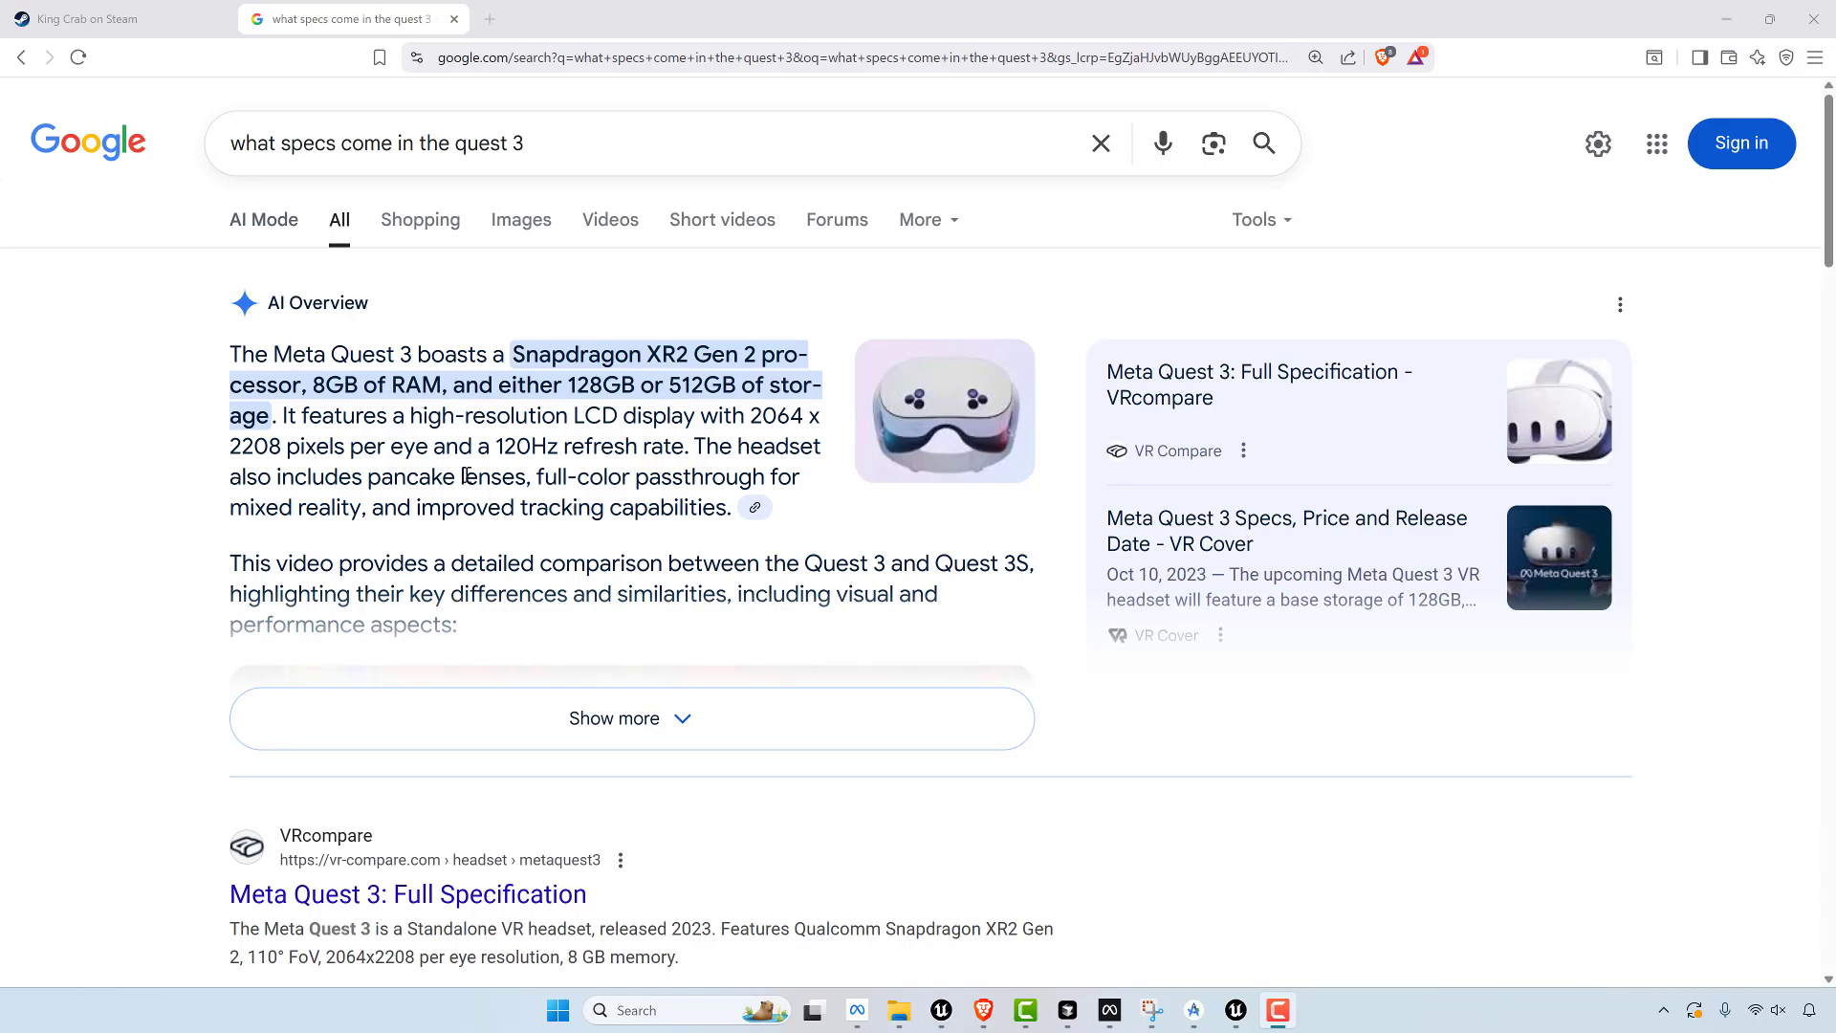
# - Highlight '8GB of RAM, and' in the AI Overview, then clear the selection
pyautogui.moveTo(337, 387); pyautogui.dragTo(490, 388)
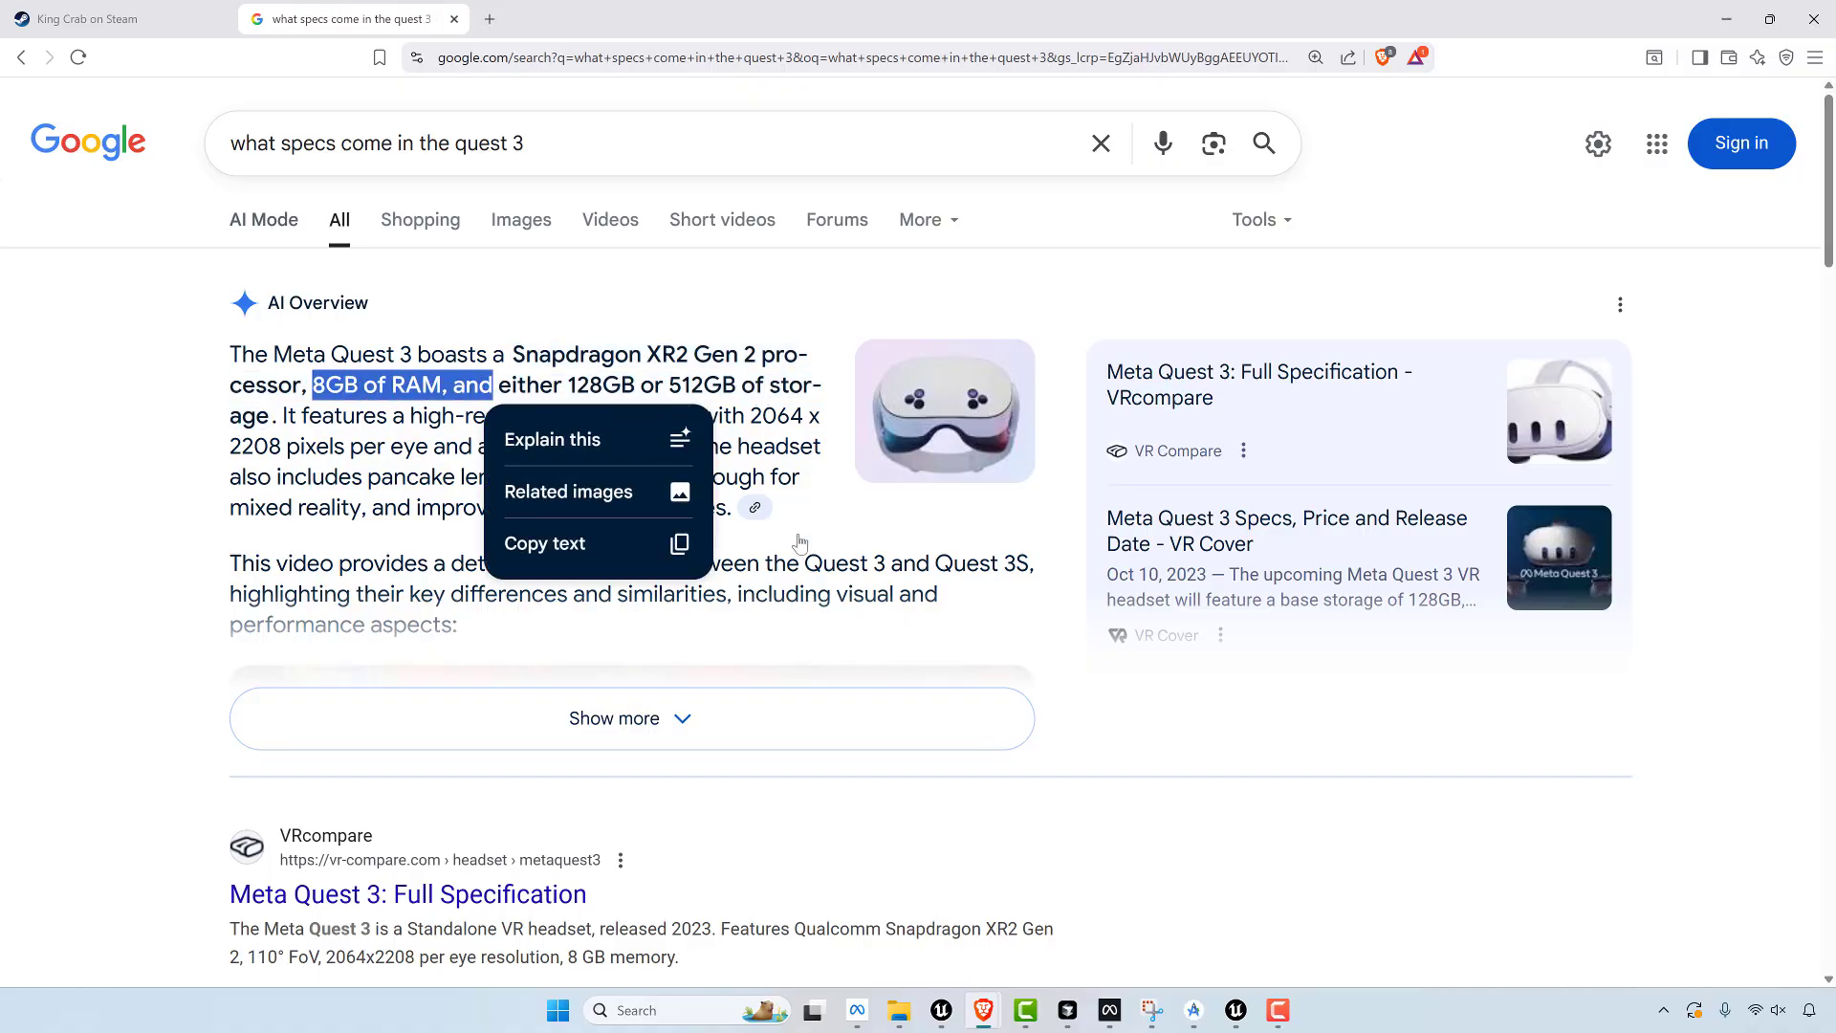
pyautogui.click(949, 552)
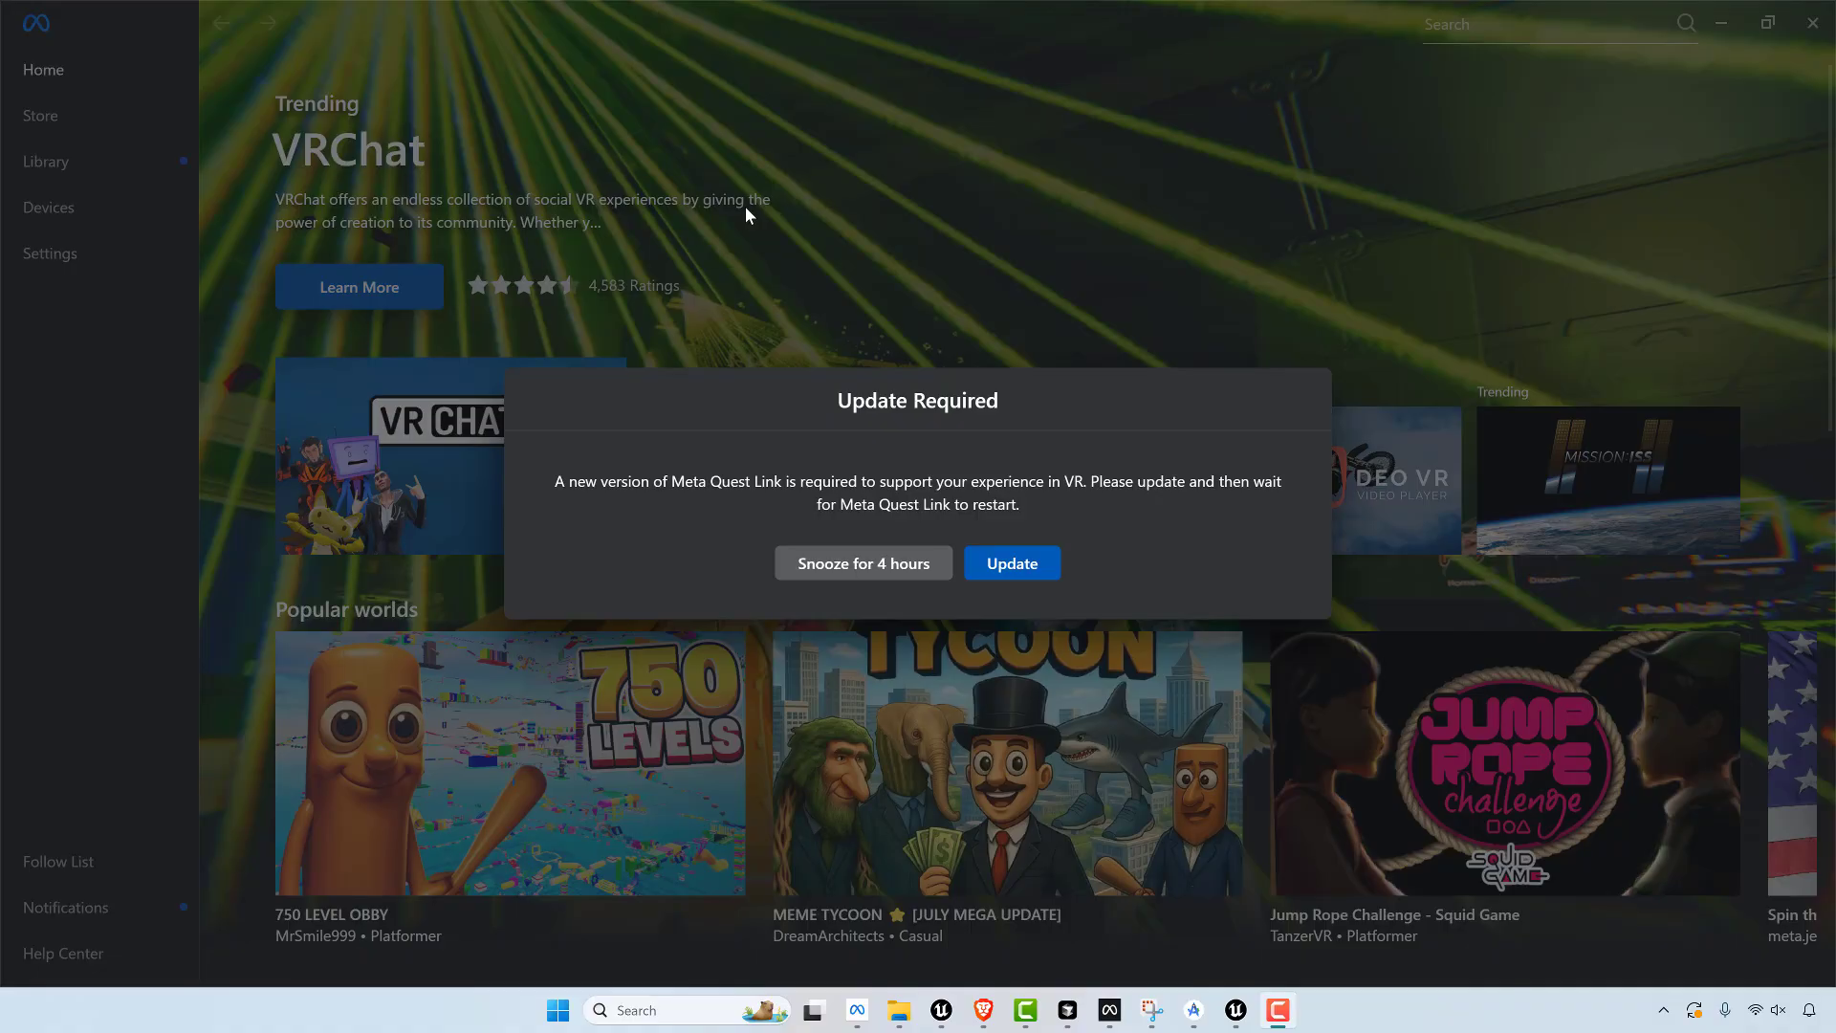
# - Snooze the Meta Quest Link update for 4 hours and look over the Popular worlds cards
pyautogui.click(804, 564)
pyautogui.moveTo(695, 701)
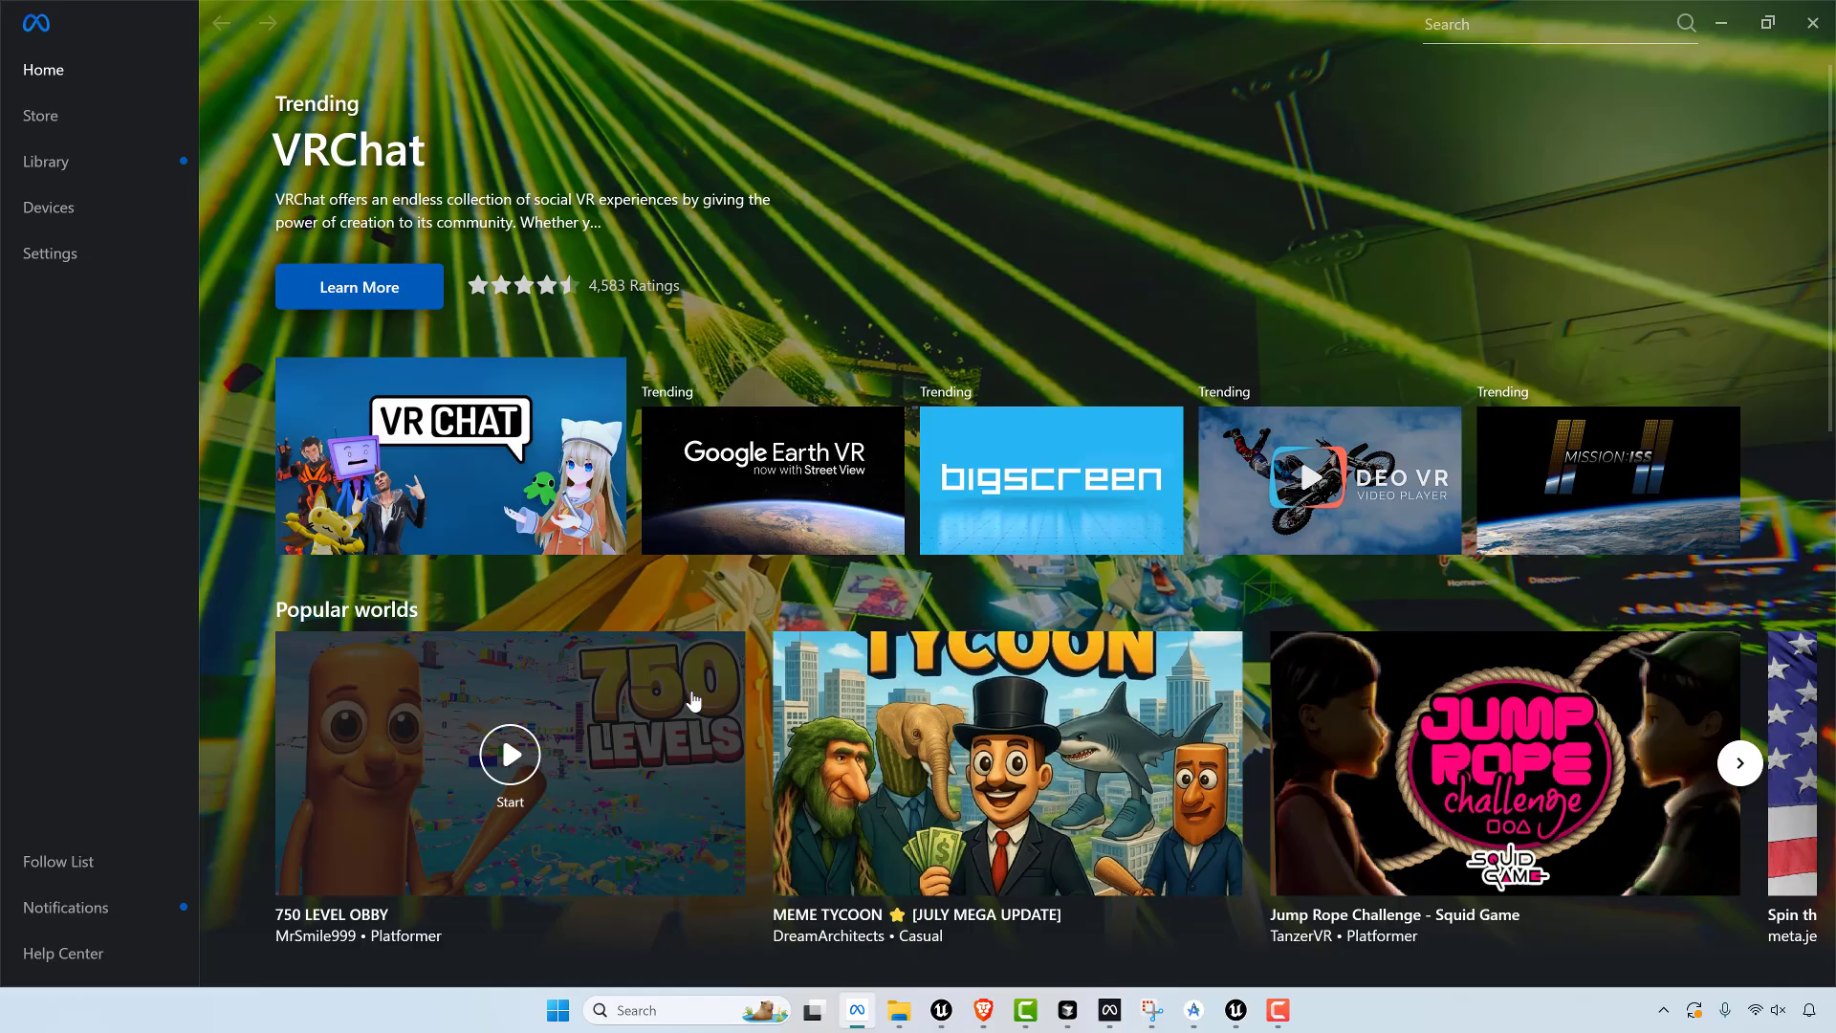
pyautogui.moveTo(1003, 706)
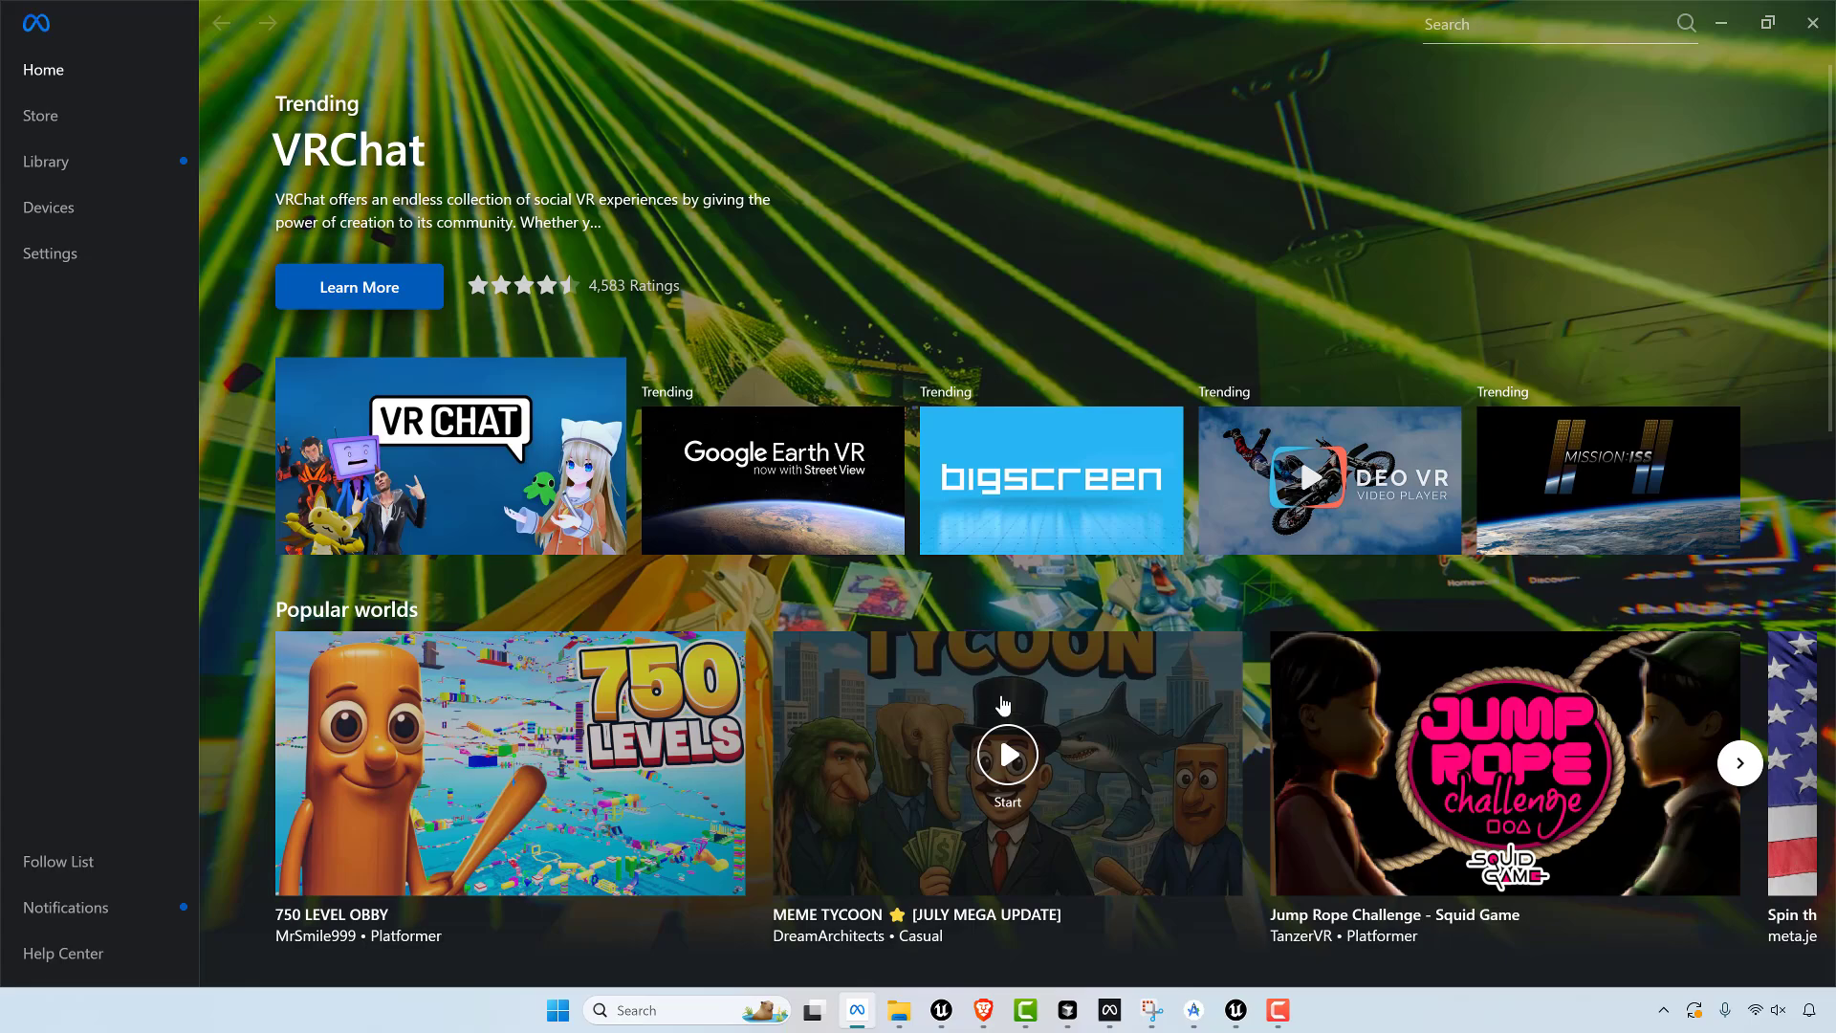
pyautogui.click(956, 478)
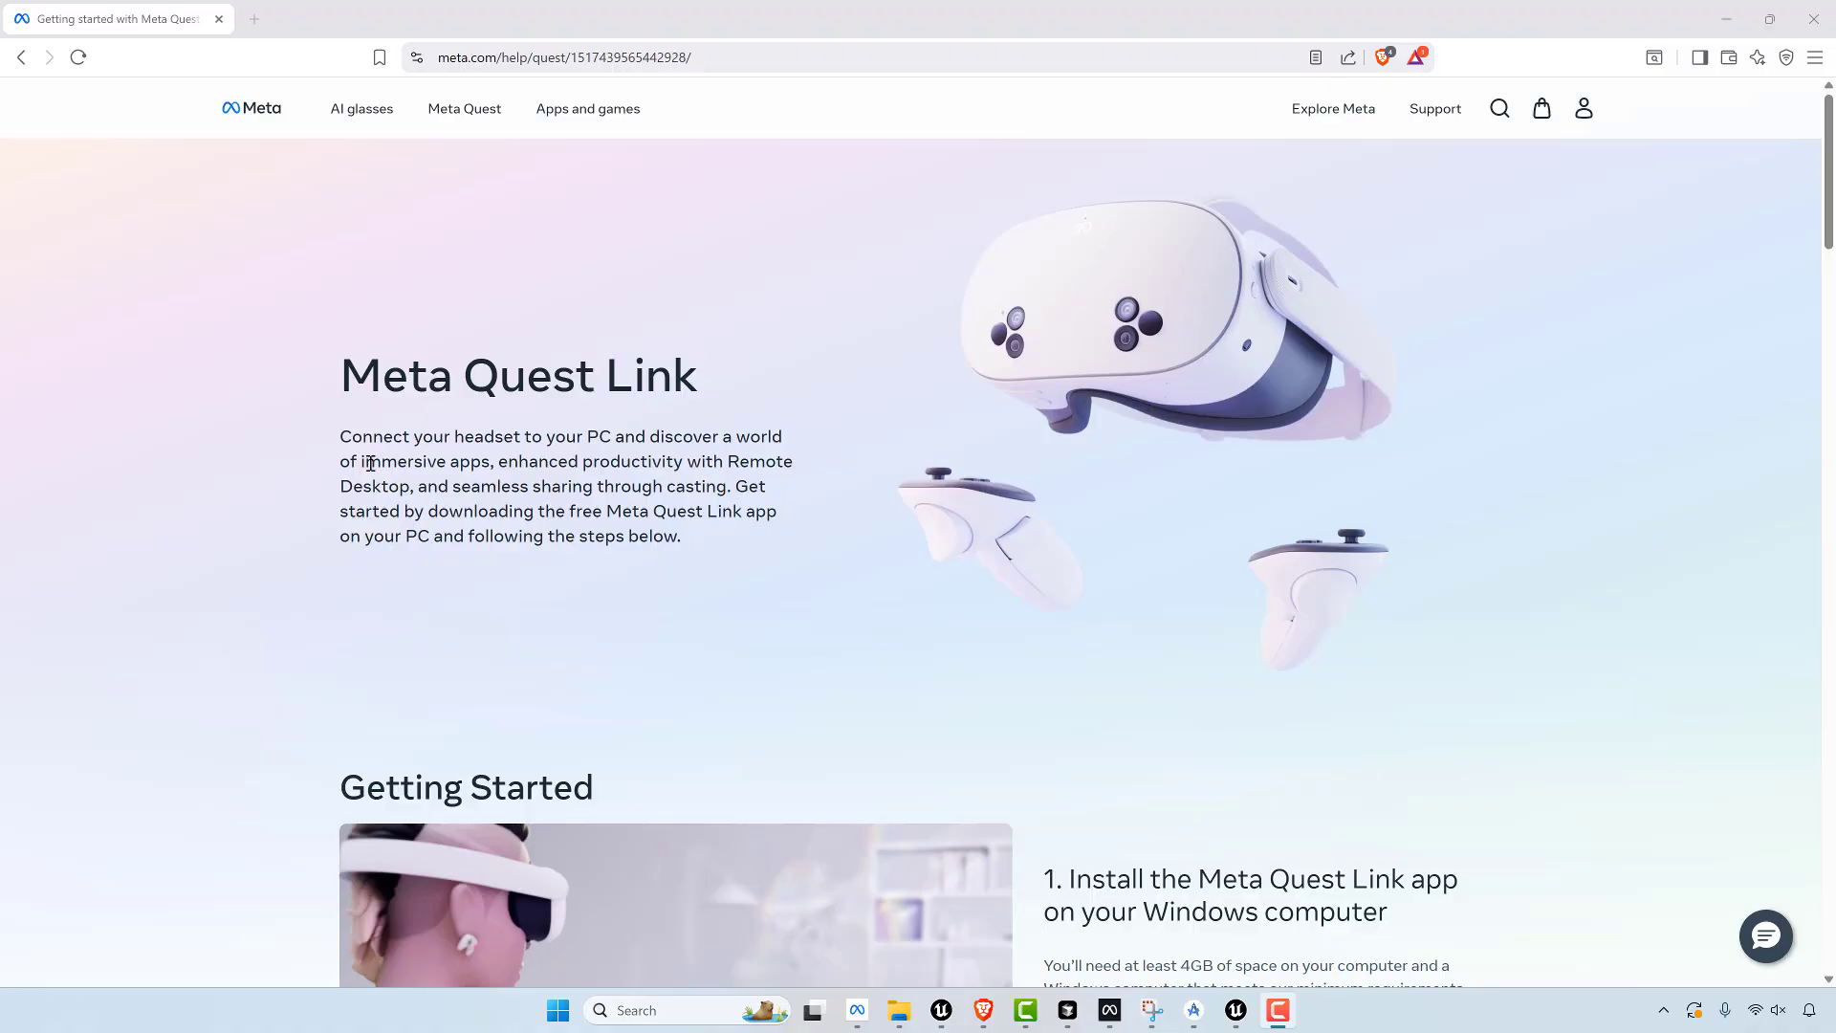
# - Scroll through the Getting Started with Meta Quest Link help page and back up
pyautogui.scroll(-1, 485, 485)
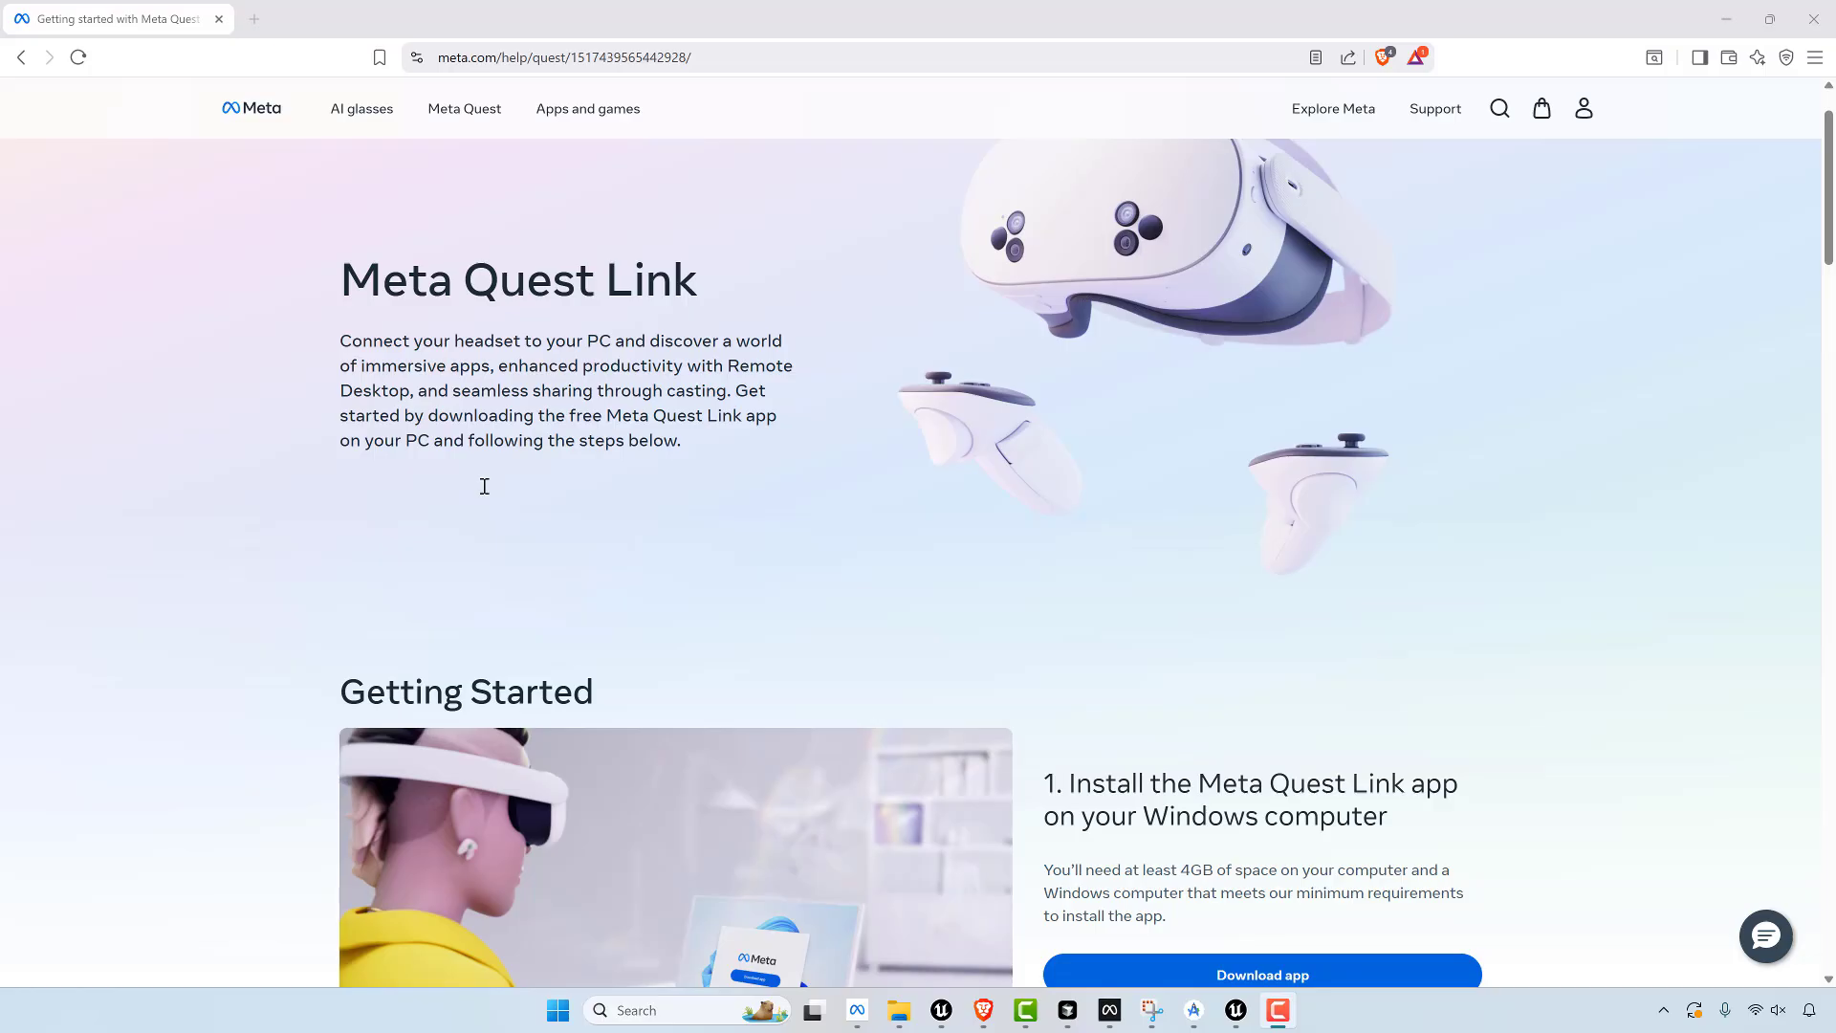
pyautogui.scroll(1, 640, 623)
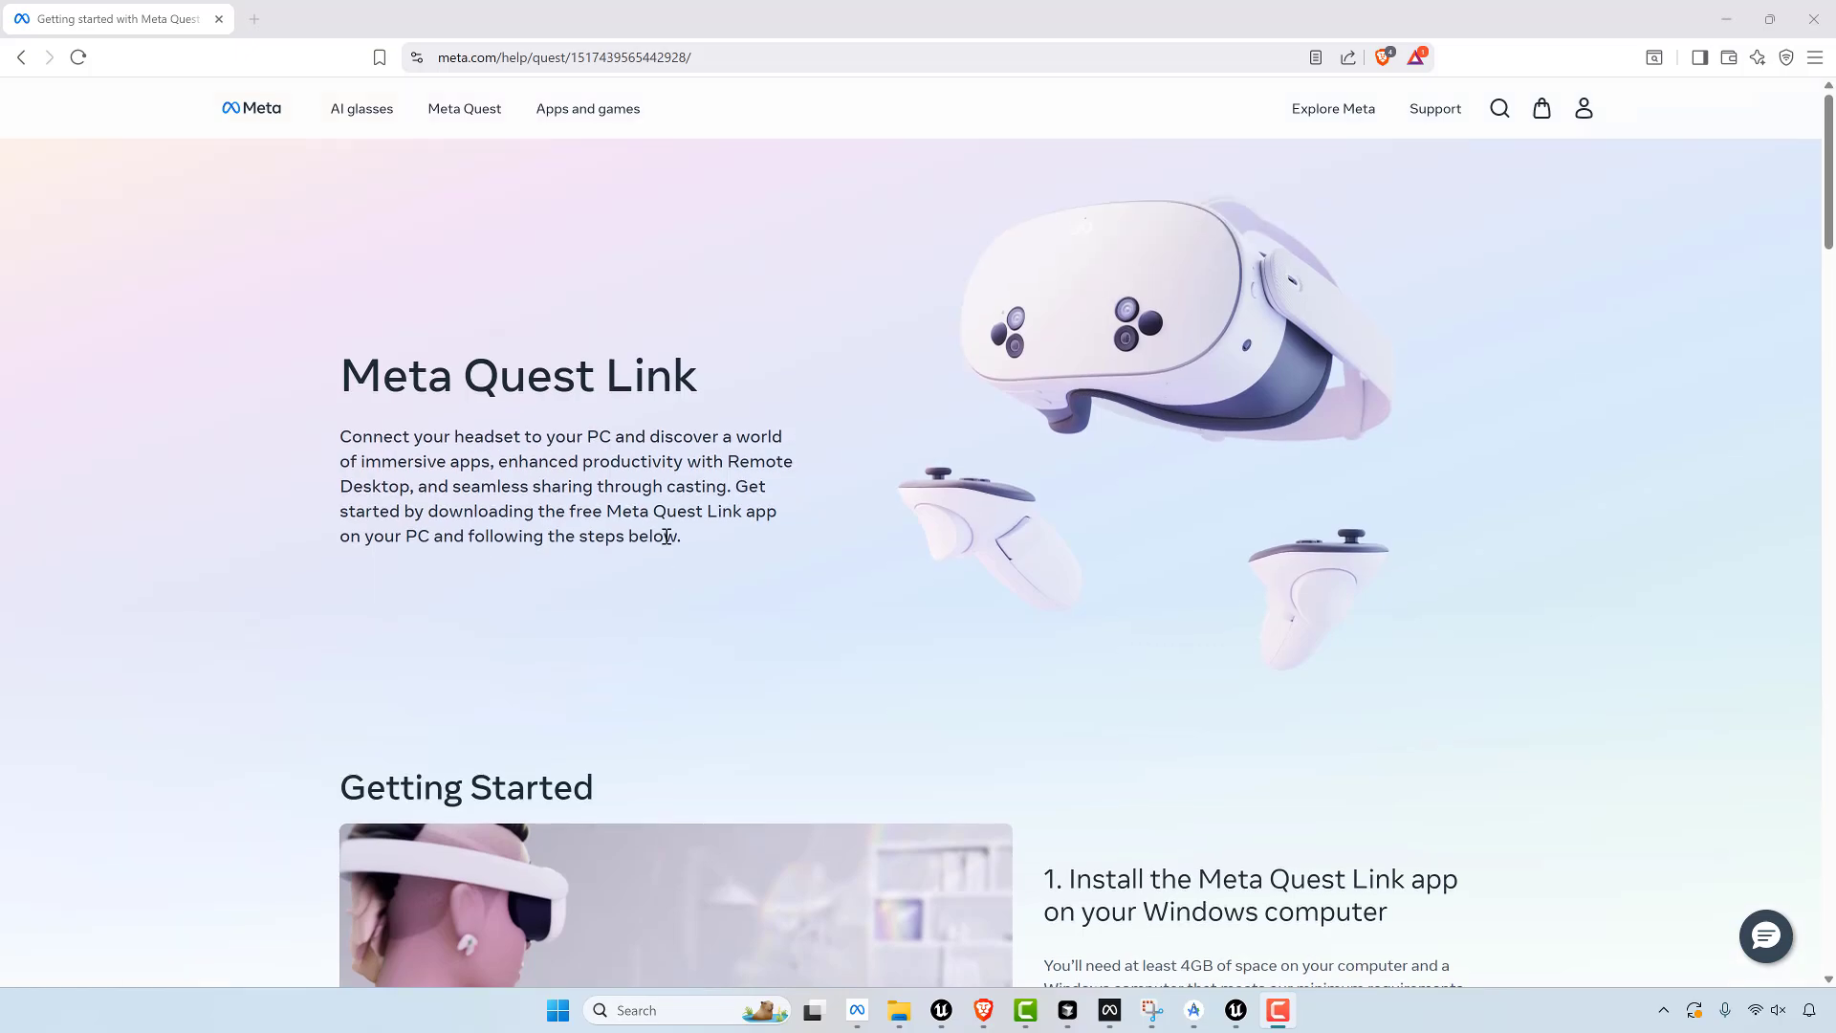
pyautogui.scroll(-3, 666, 536)
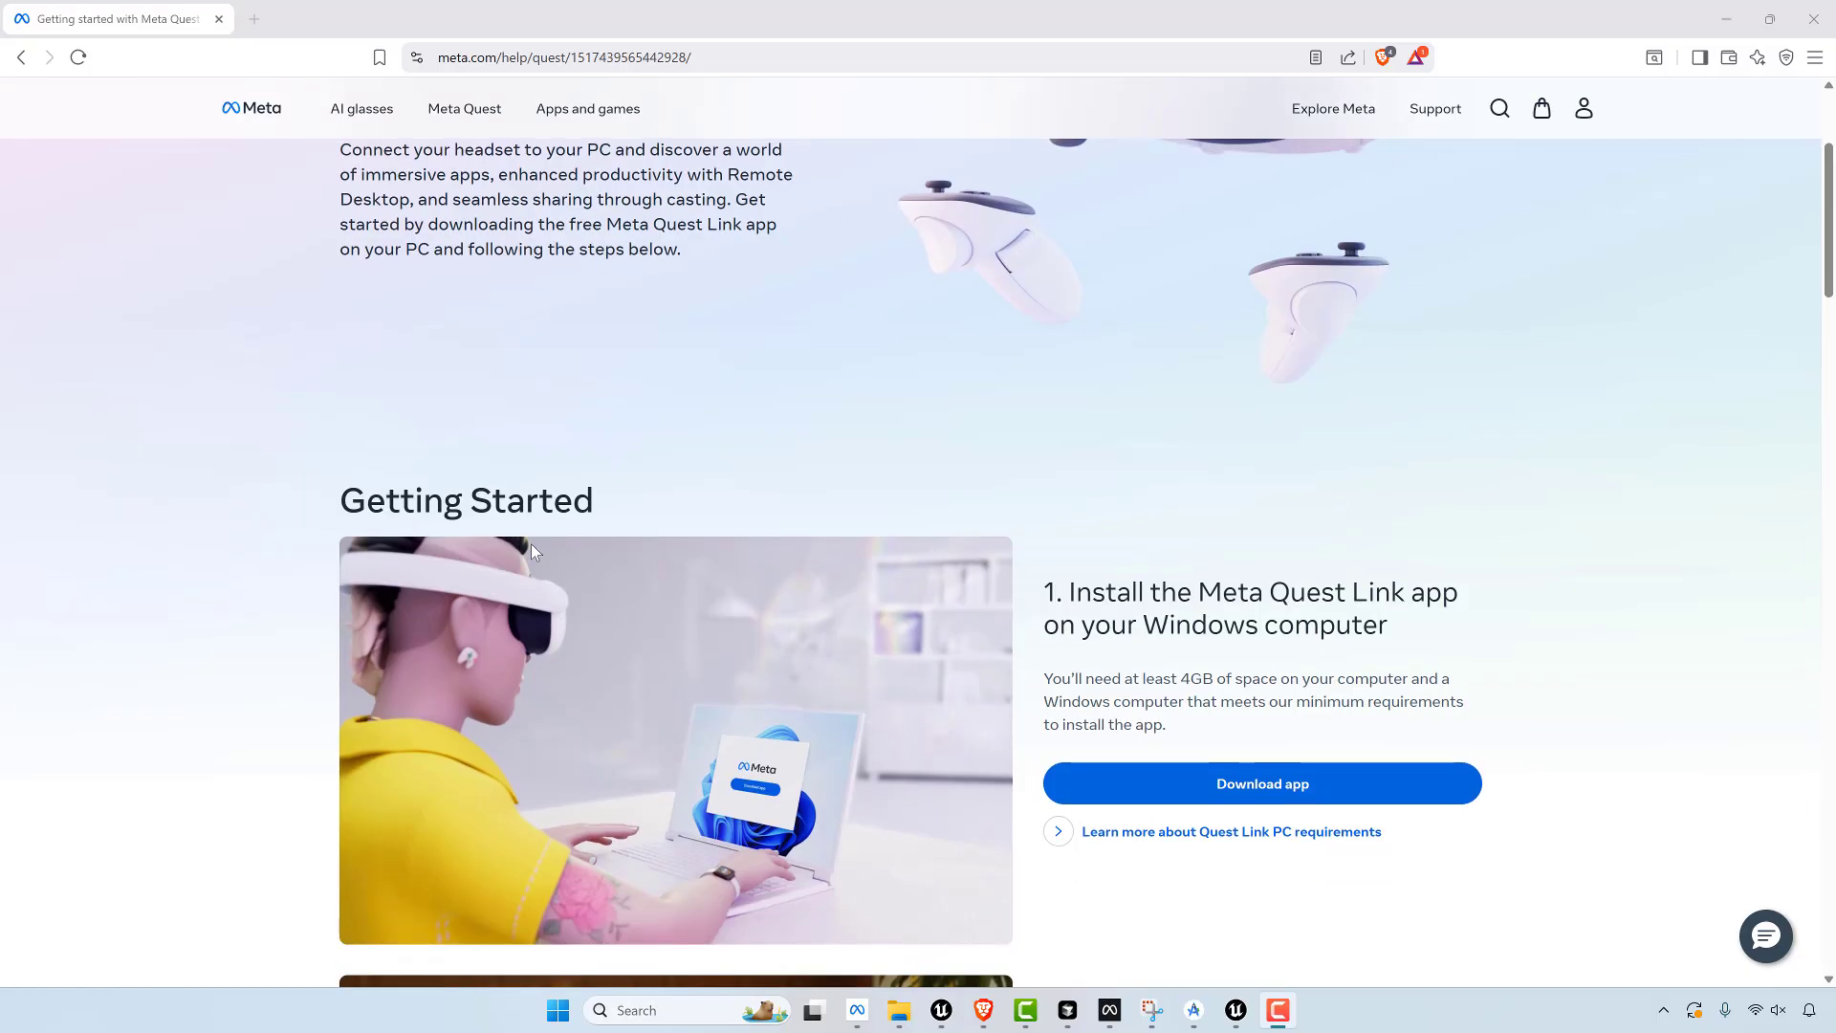
pyautogui.scroll(-7, 220, 316)
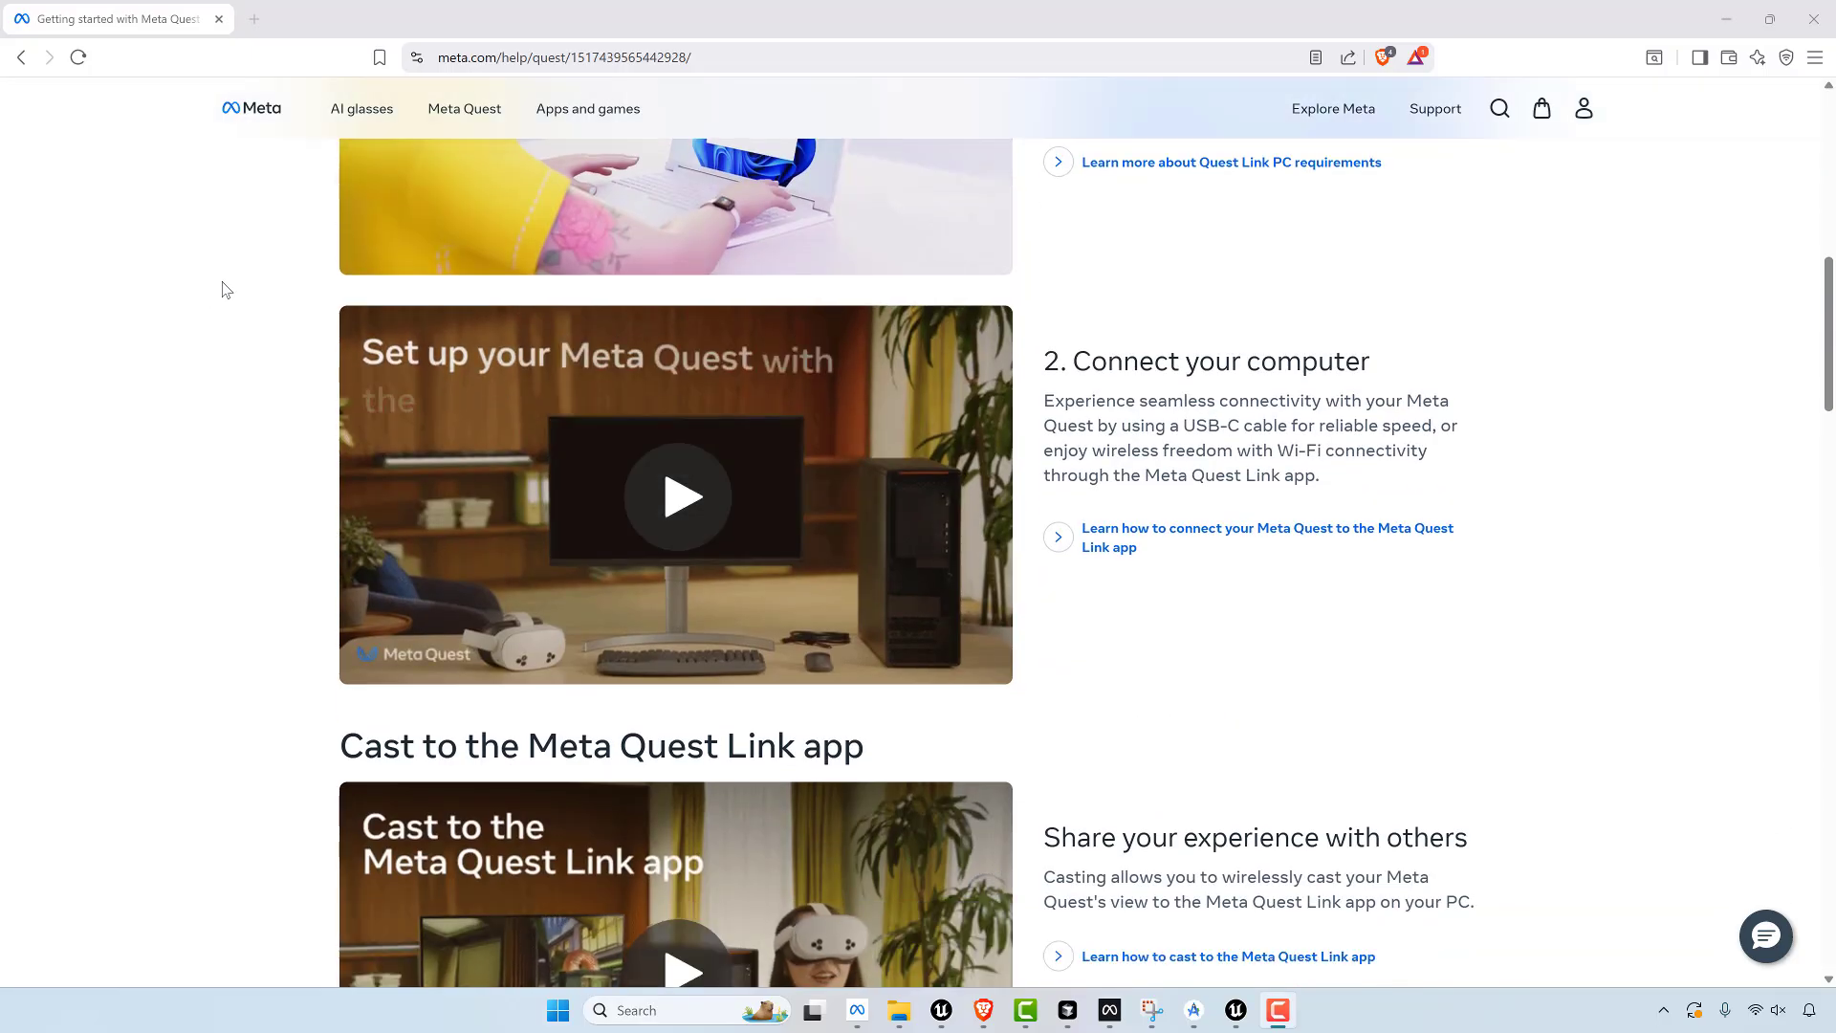
pyautogui.scroll(-2, 124, 185)
pyautogui.scroll(-2, 125, 185)
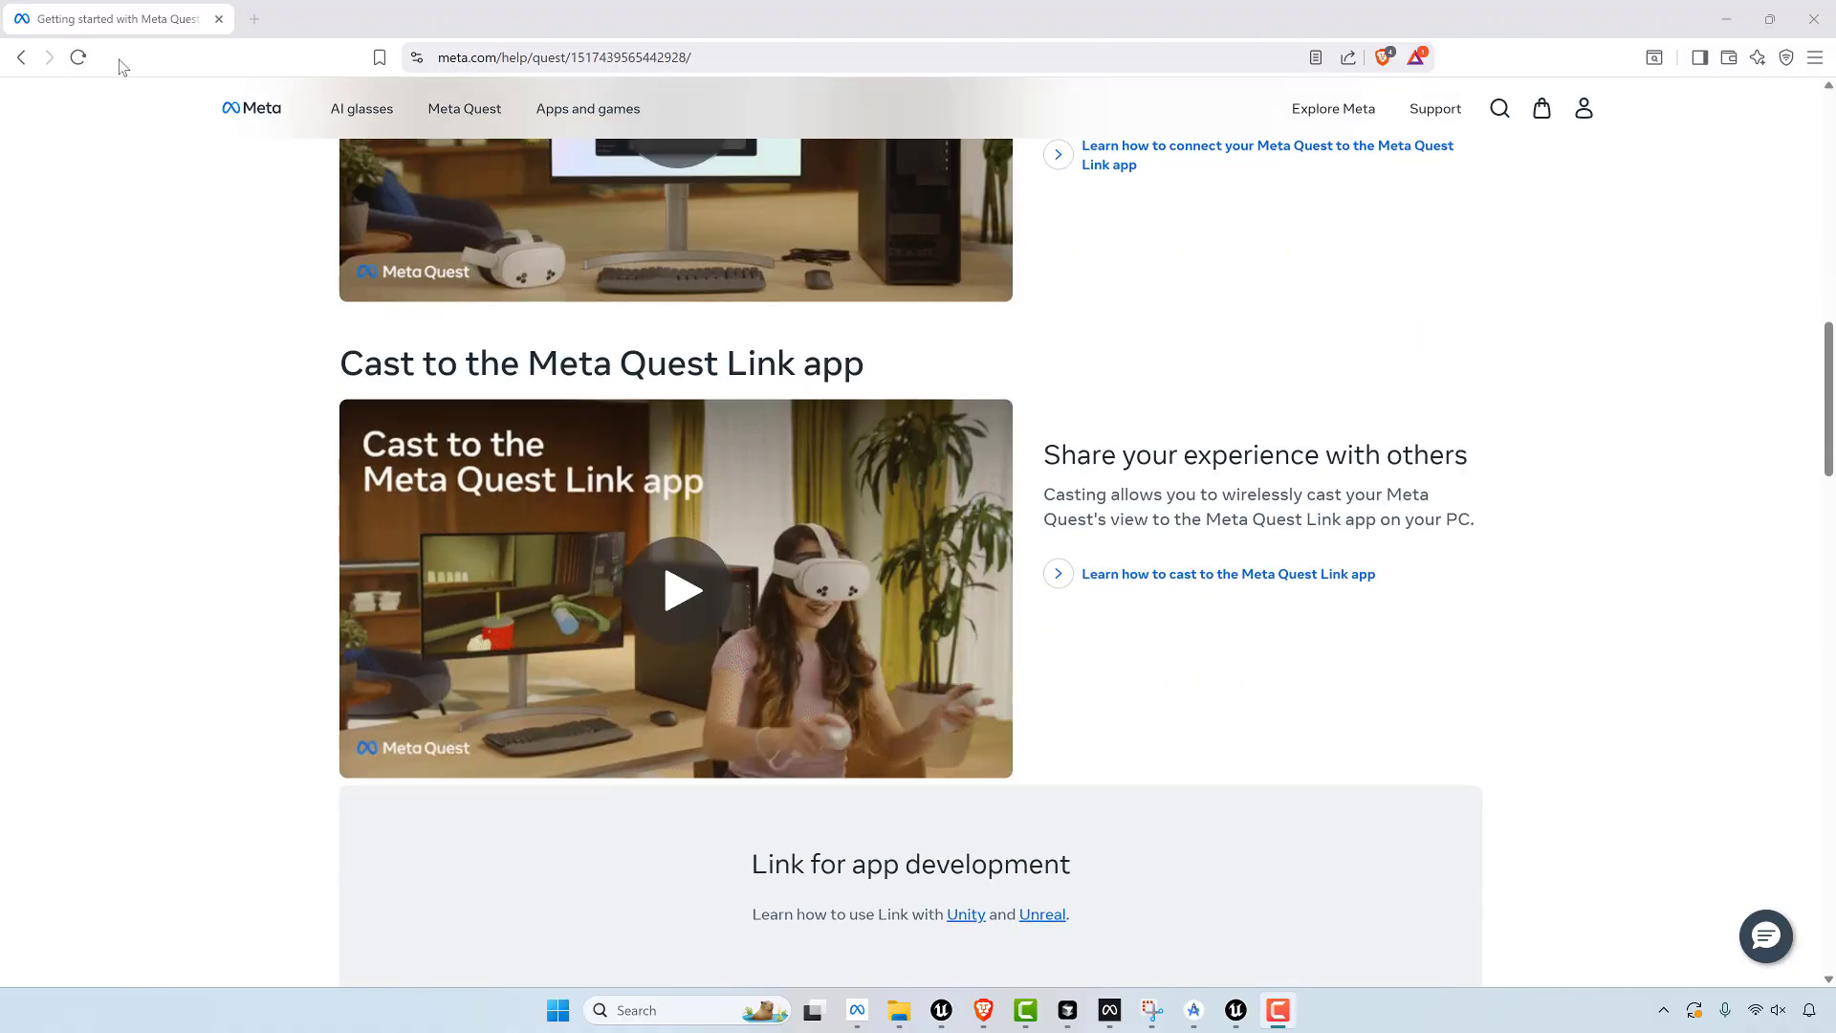
pyautogui.scroll(12, 1135, 574)
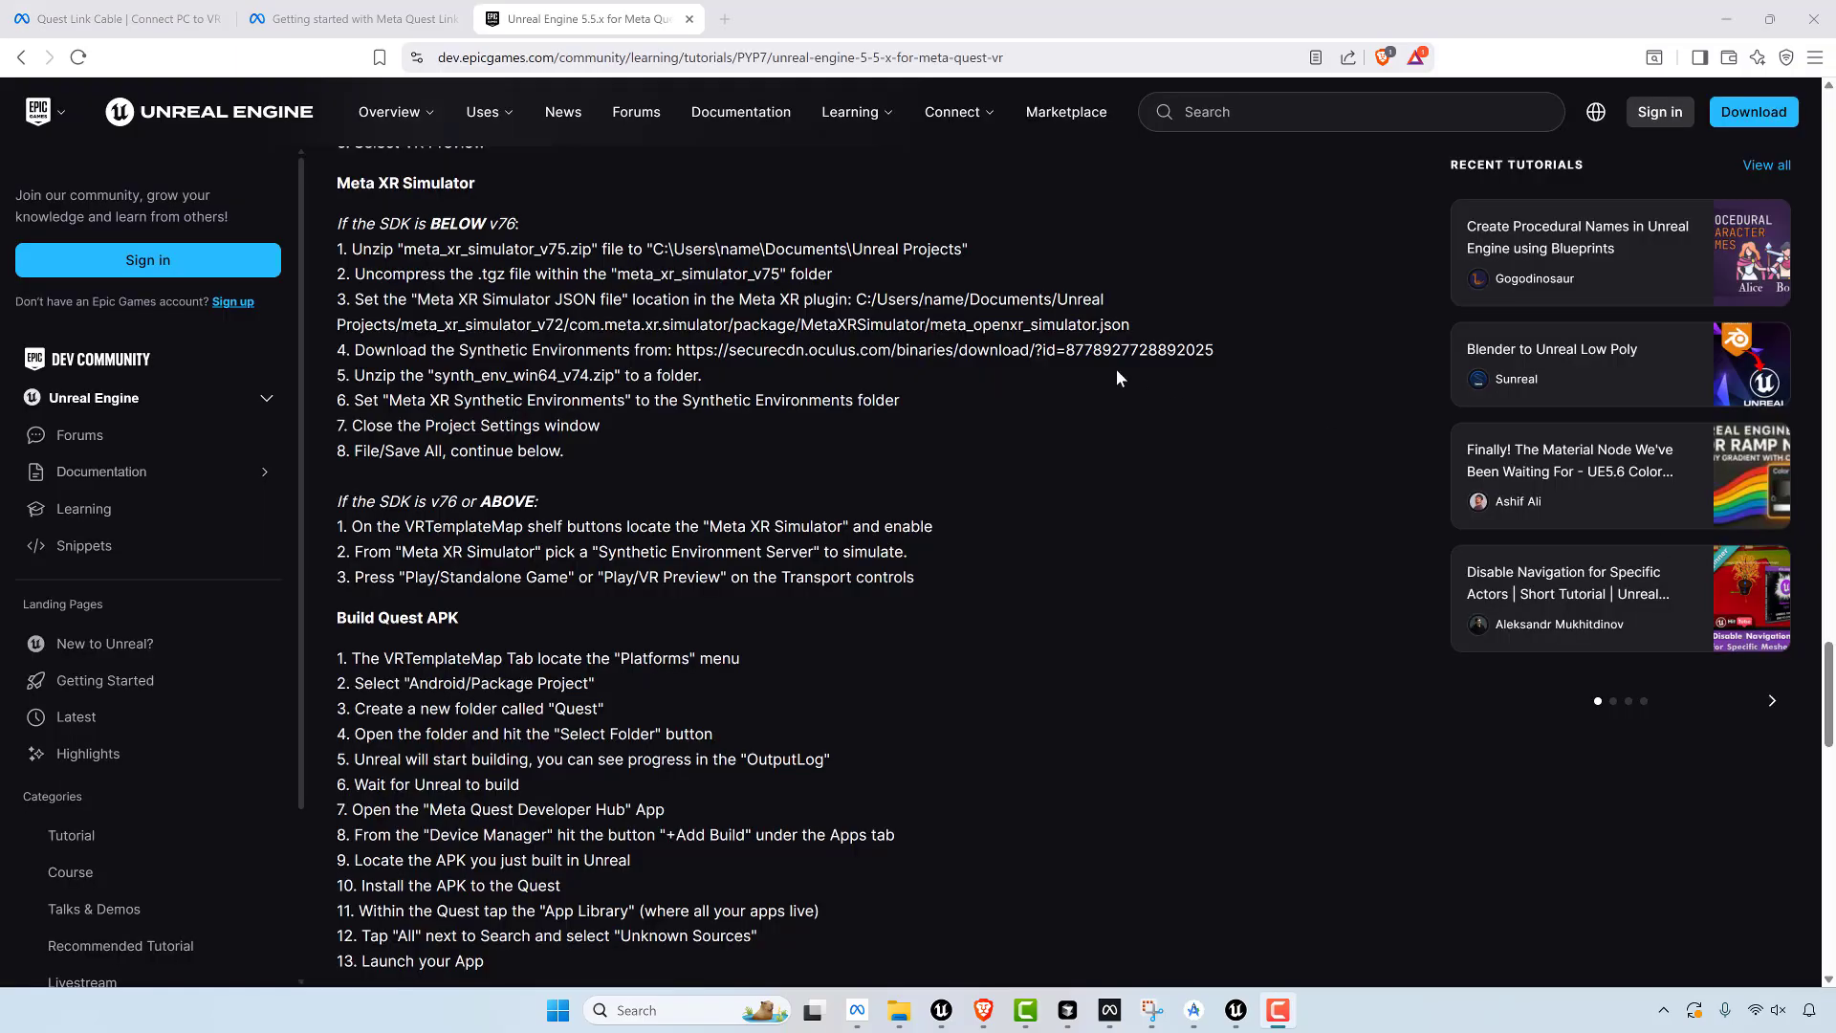
# - Review the $79.99 Quest Link Cable page, then move to the Unreal Engine 5.5.x tutorial
pyautogui.scroll(15, 1116, 369)
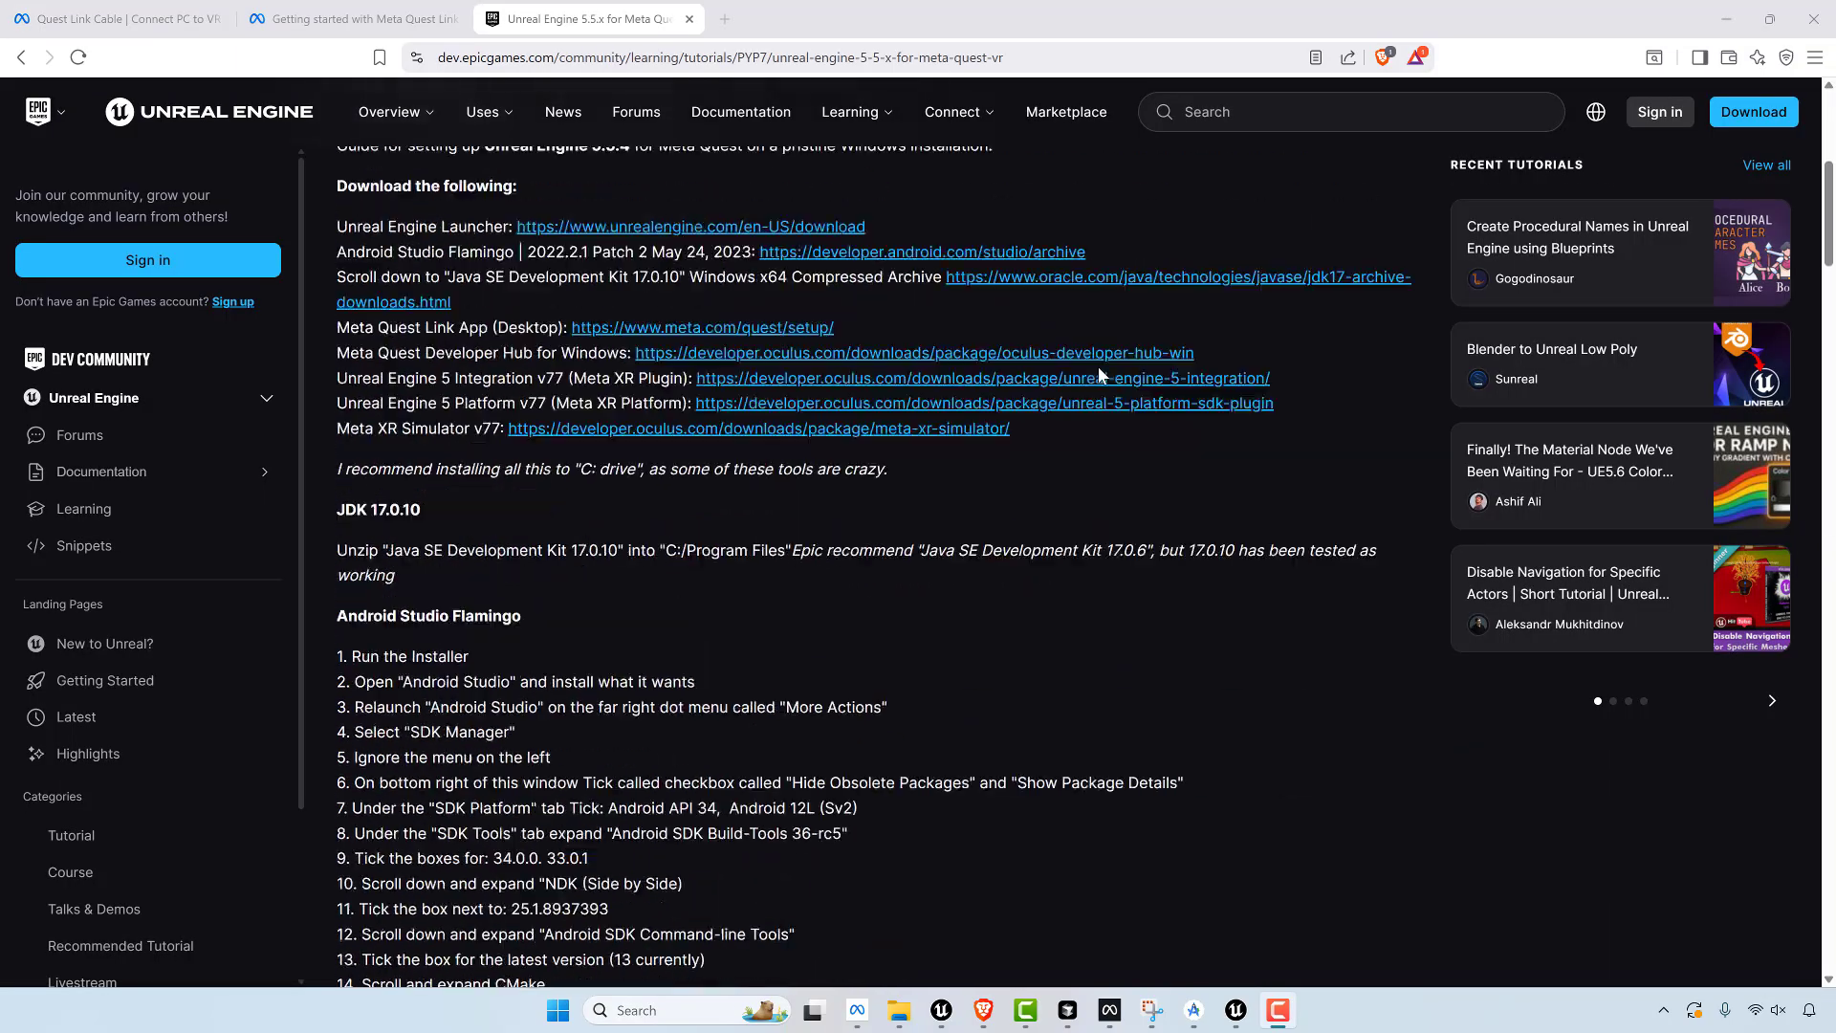
# - Read the Unreal Engine 5.5.x for Meta Quest VR tutorial to its footer, then bring up Android Studio
pyautogui.scroll(10, 1099, 367)
pyautogui.scroll(-5, 1054, 404)
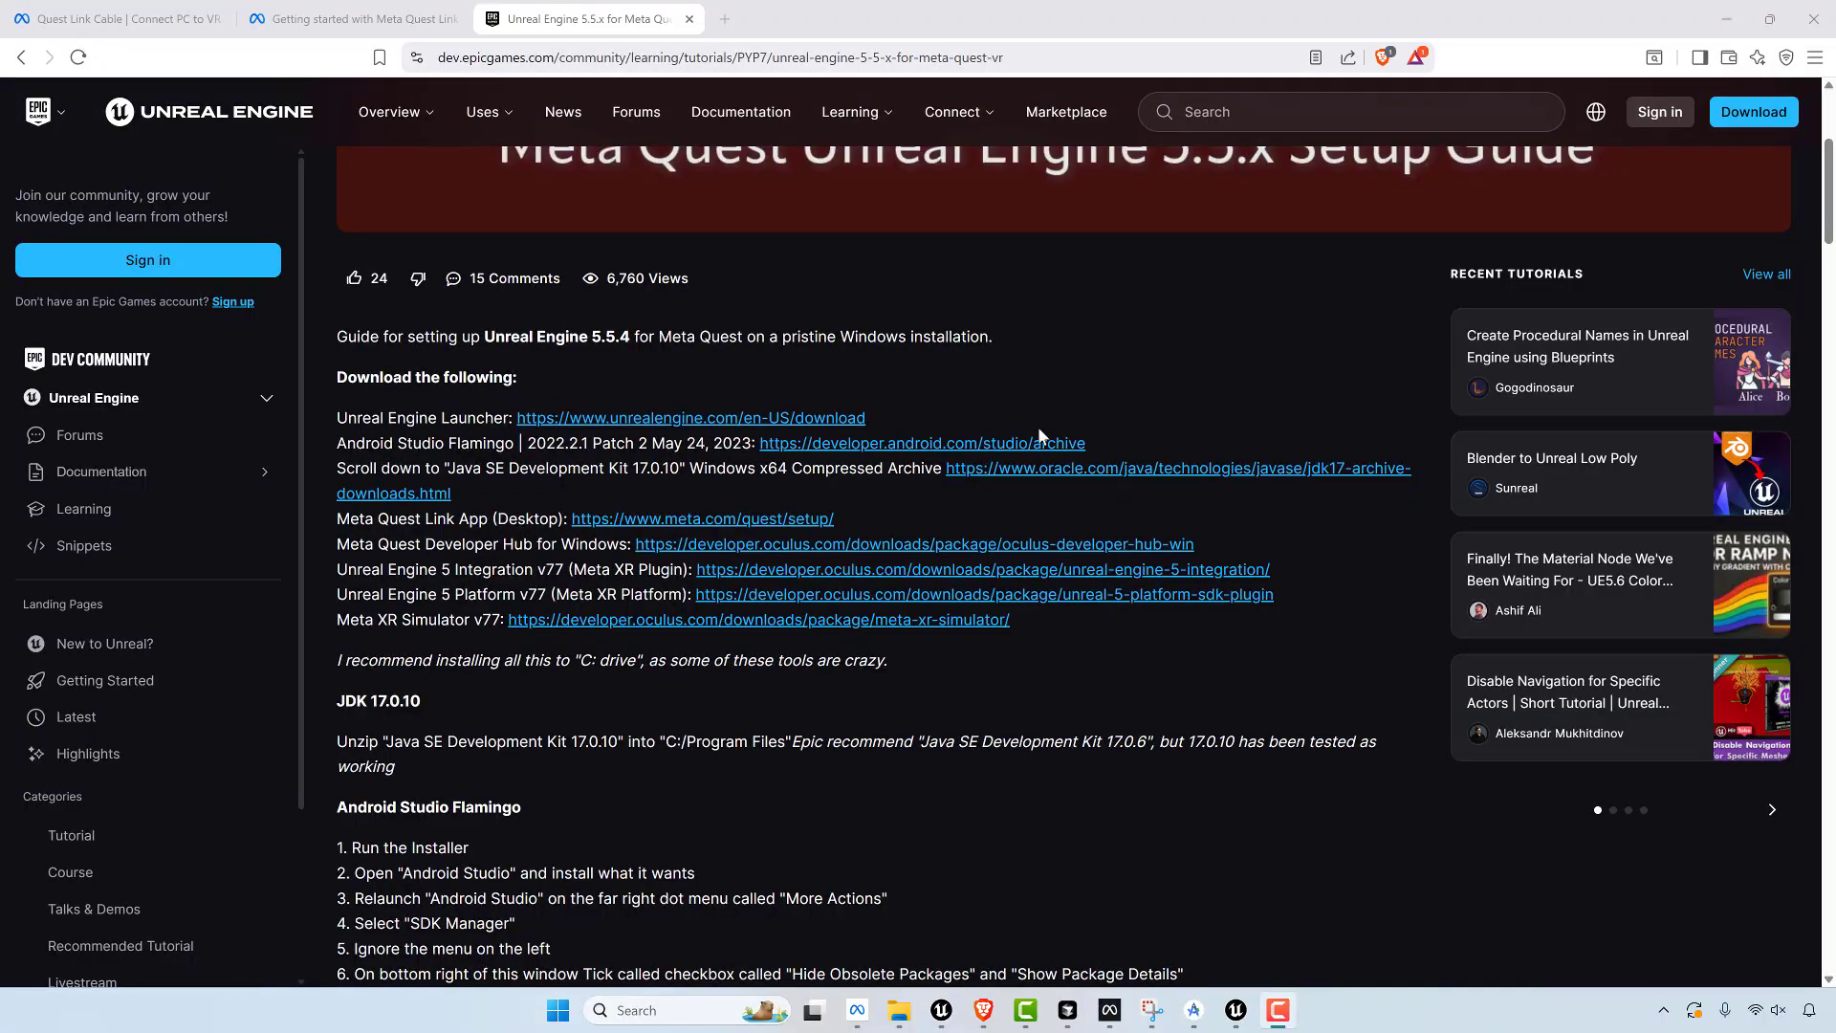
pyautogui.scroll(-1, 1037, 427)
pyautogui.scroll(5, 1033, 415)
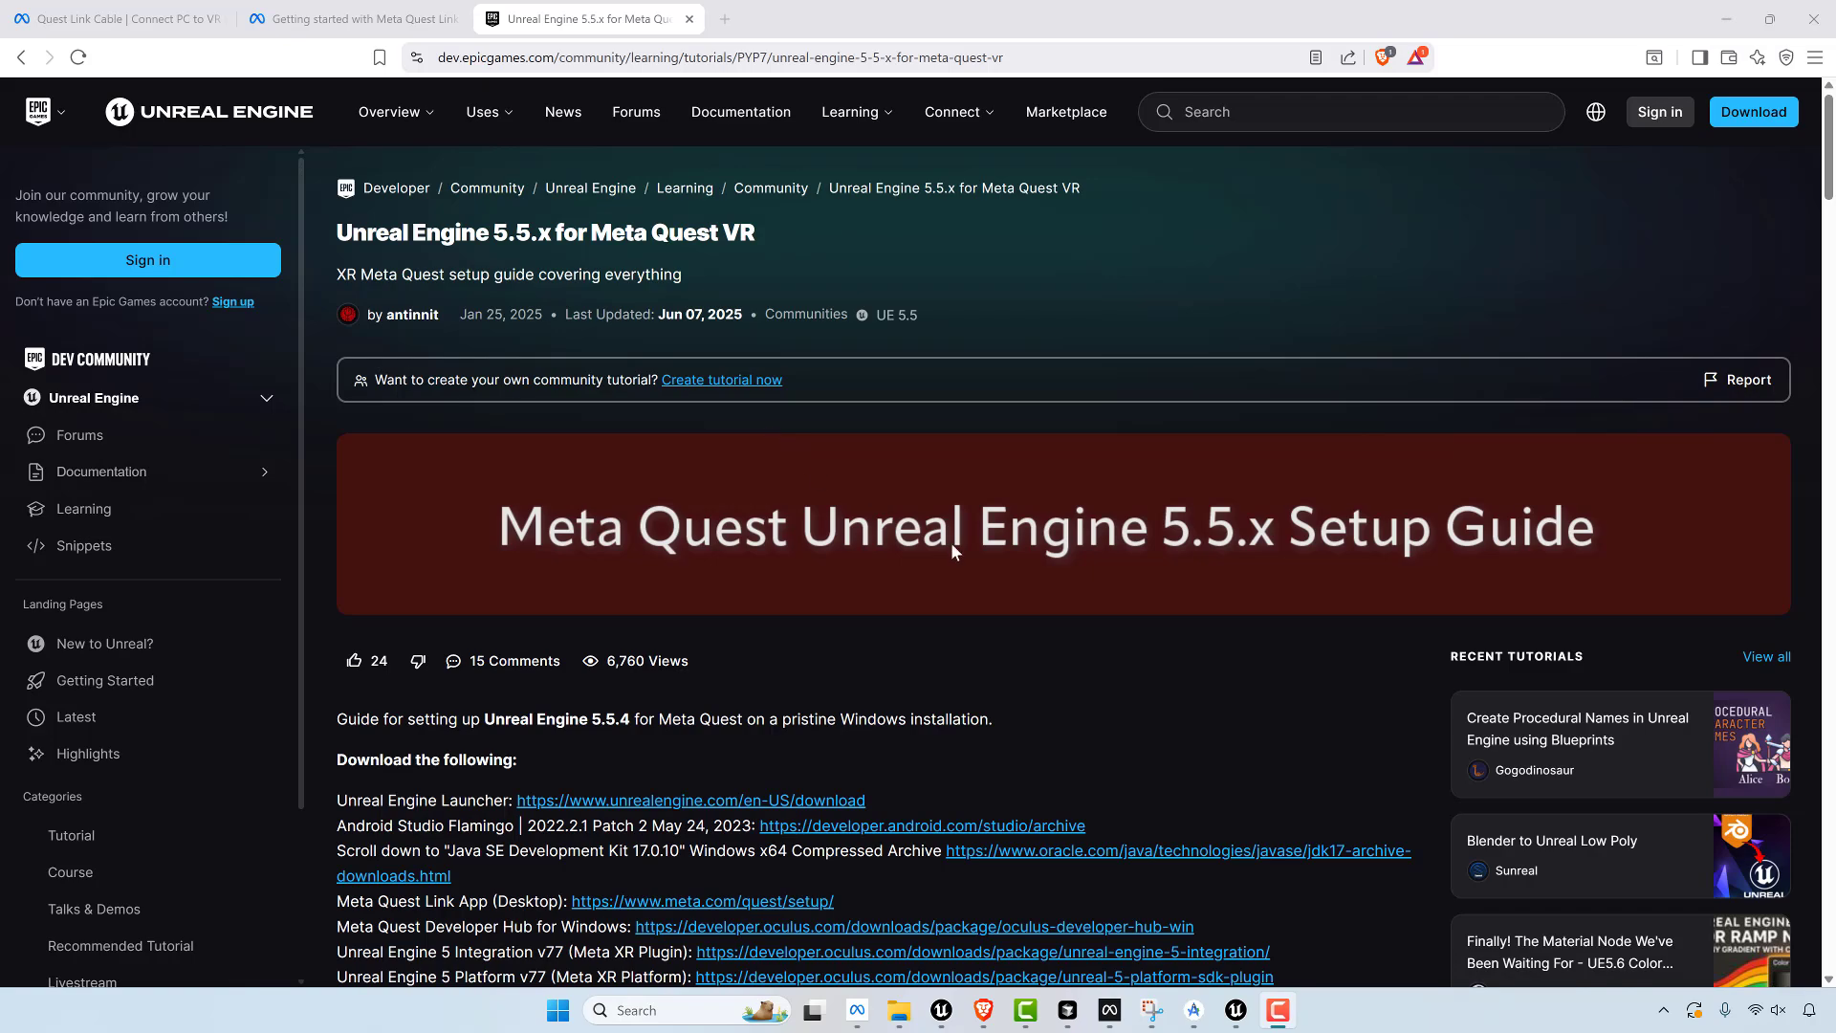
pyautogui.scroll(-2, 951, 542)
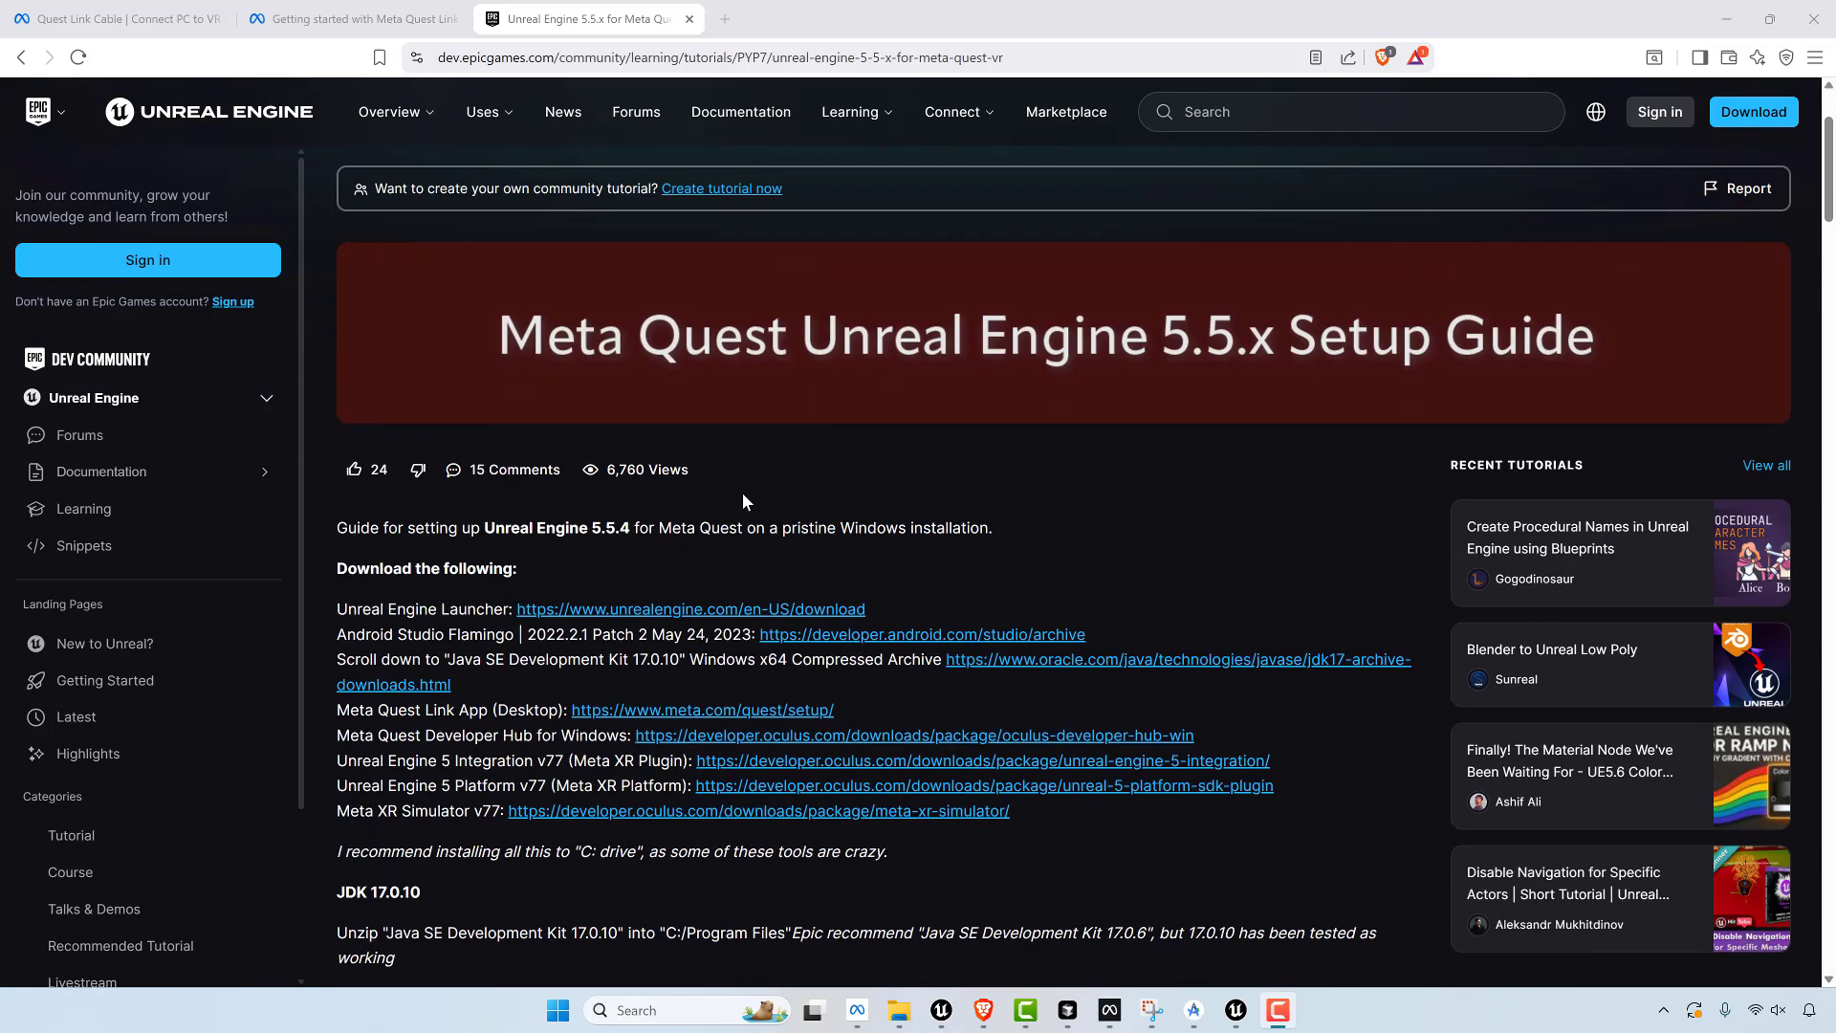
pyautogui.scroll(-7, 750, 492)
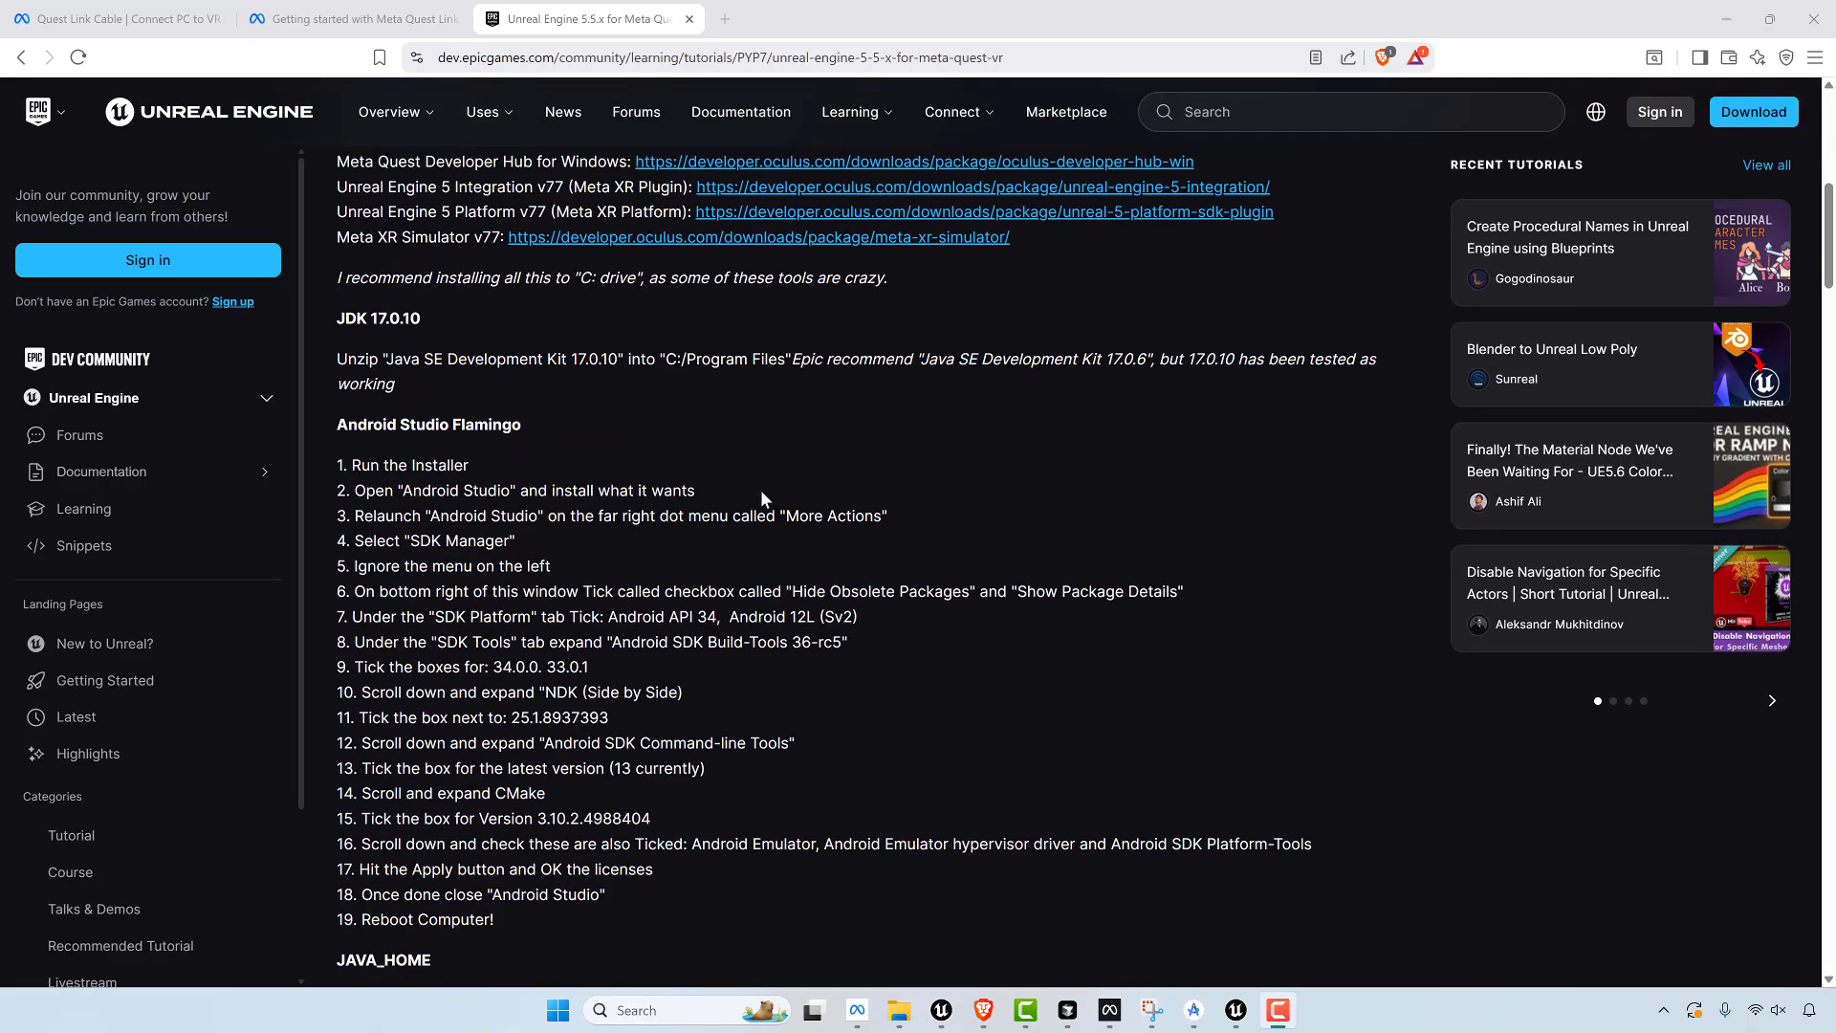
pyautogui.scroll(-13, 763, 498)
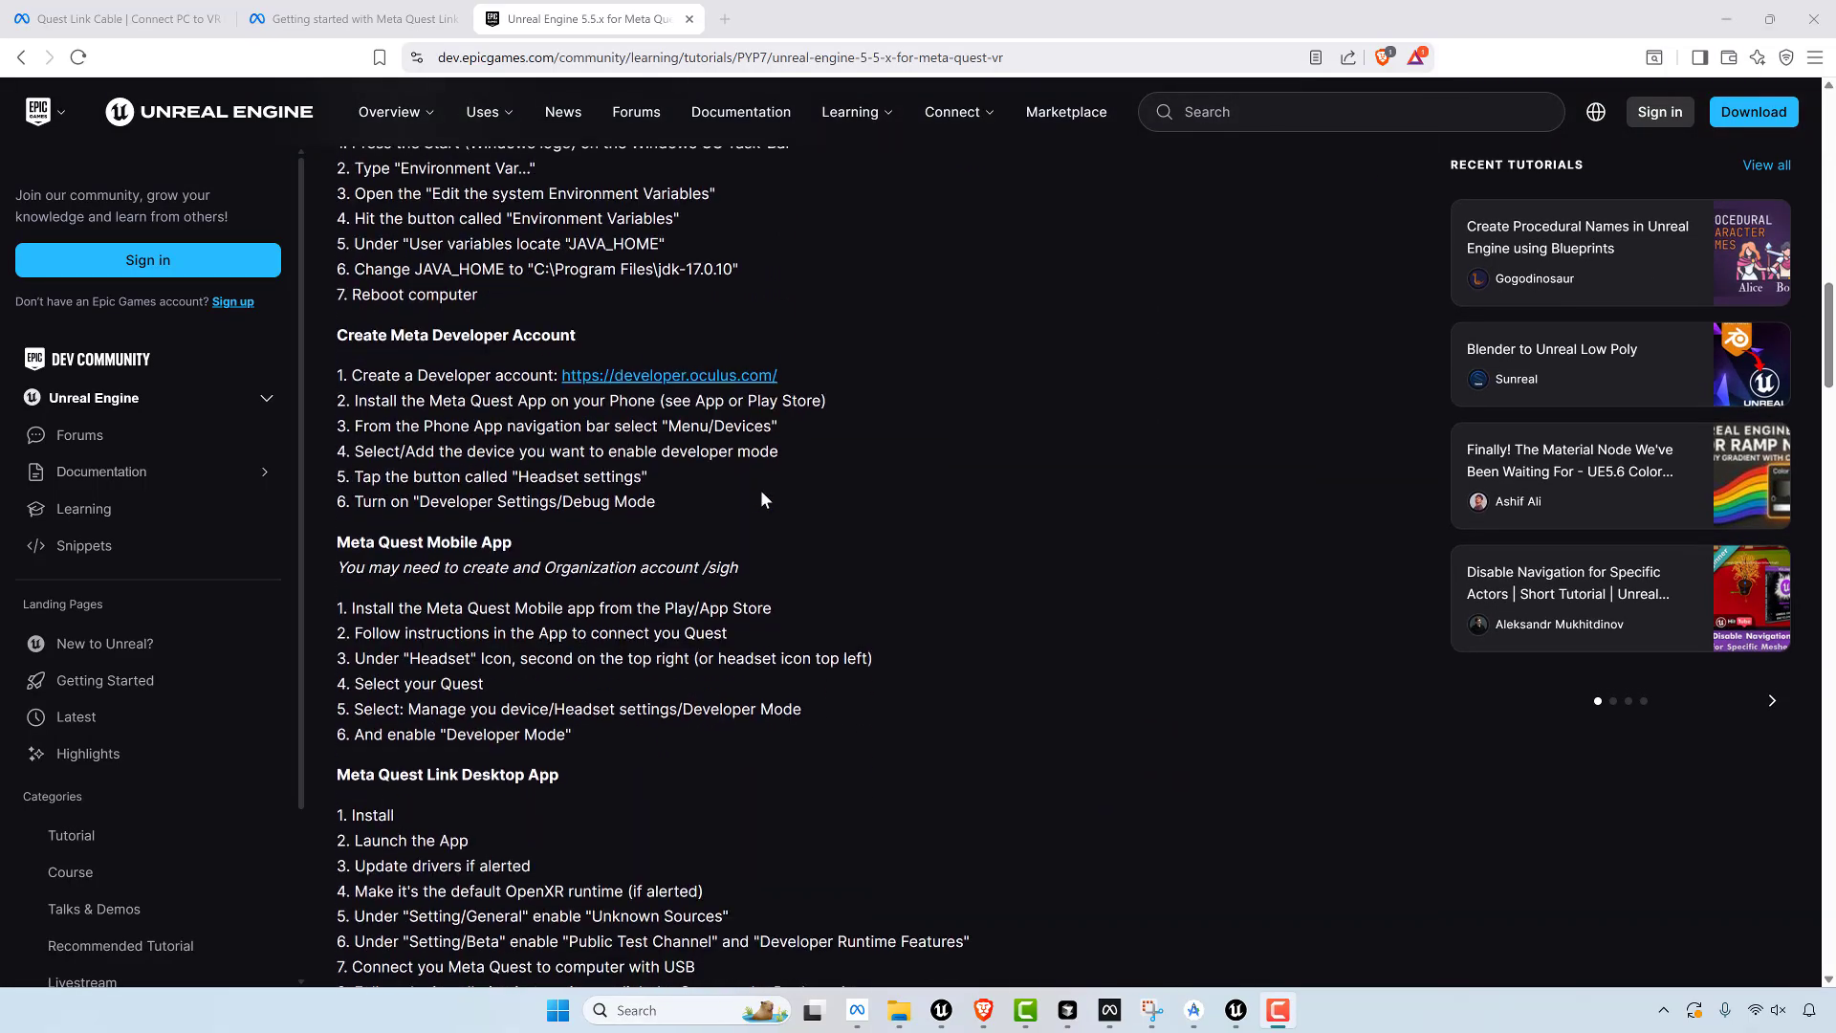
pyautogui.scroll(-14, 771, 496)
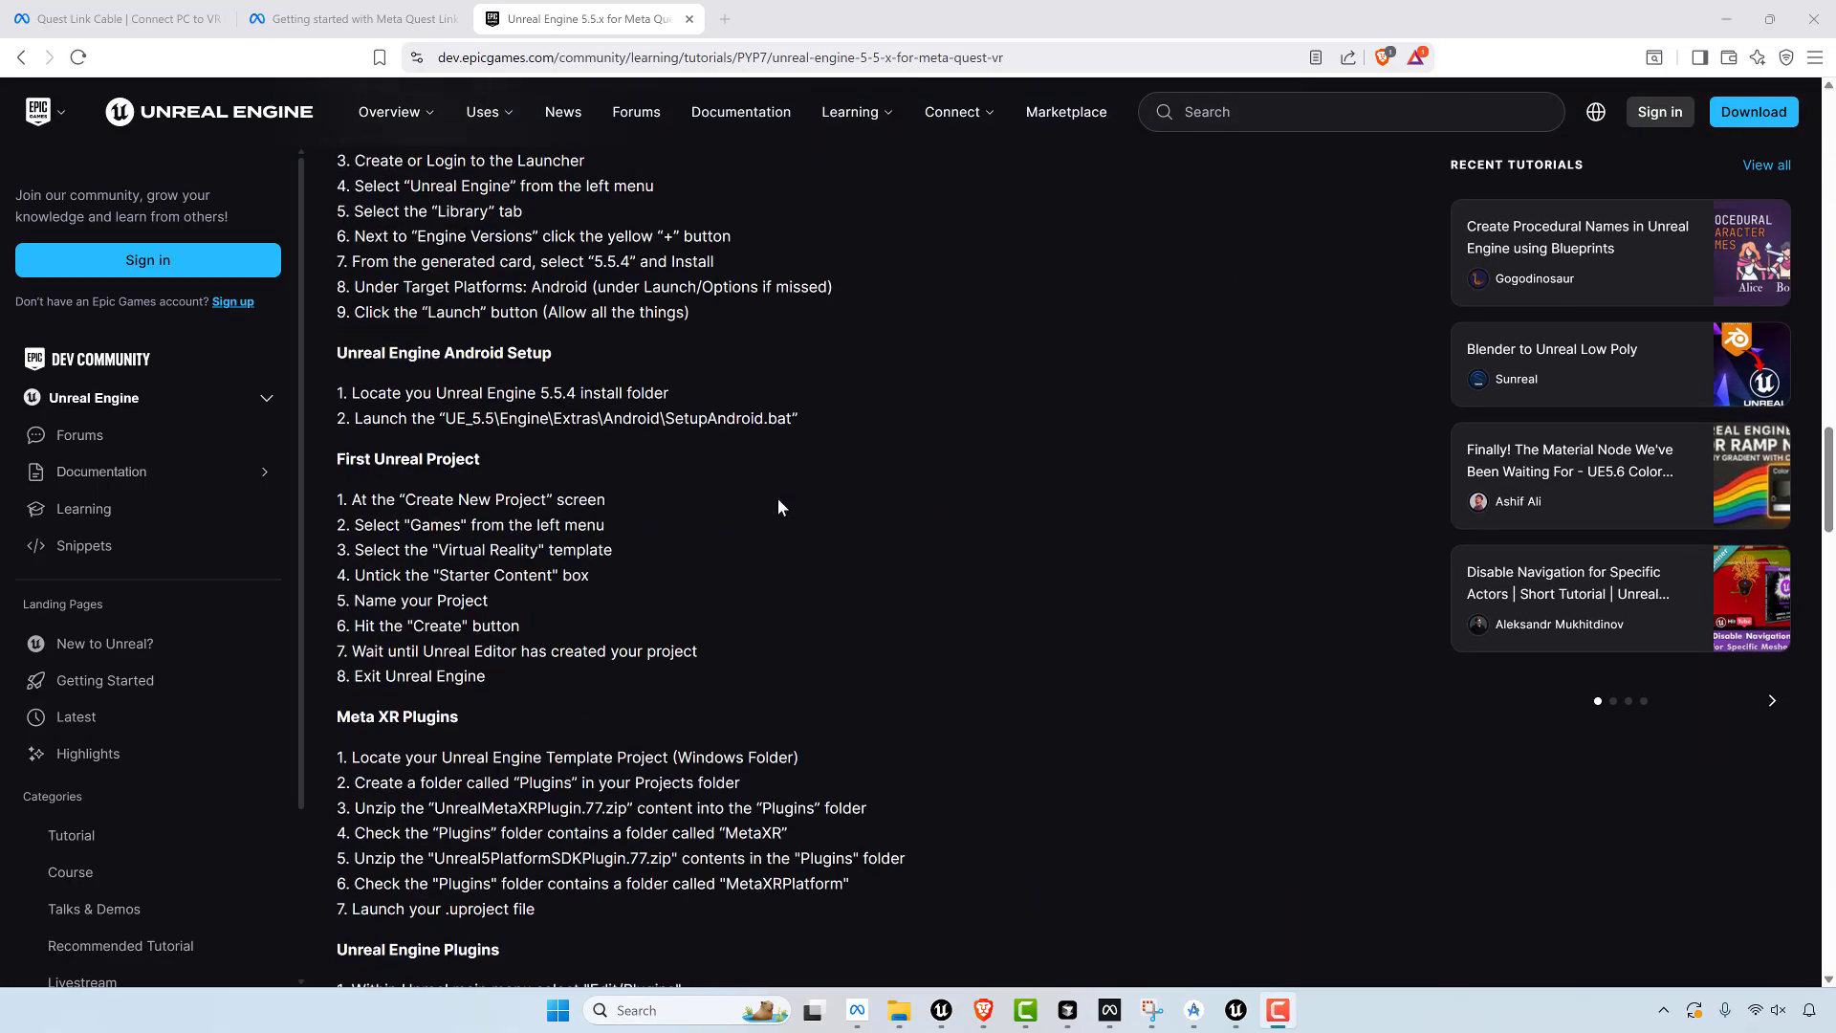
pyautogui.scroll(-15, 784, 513)
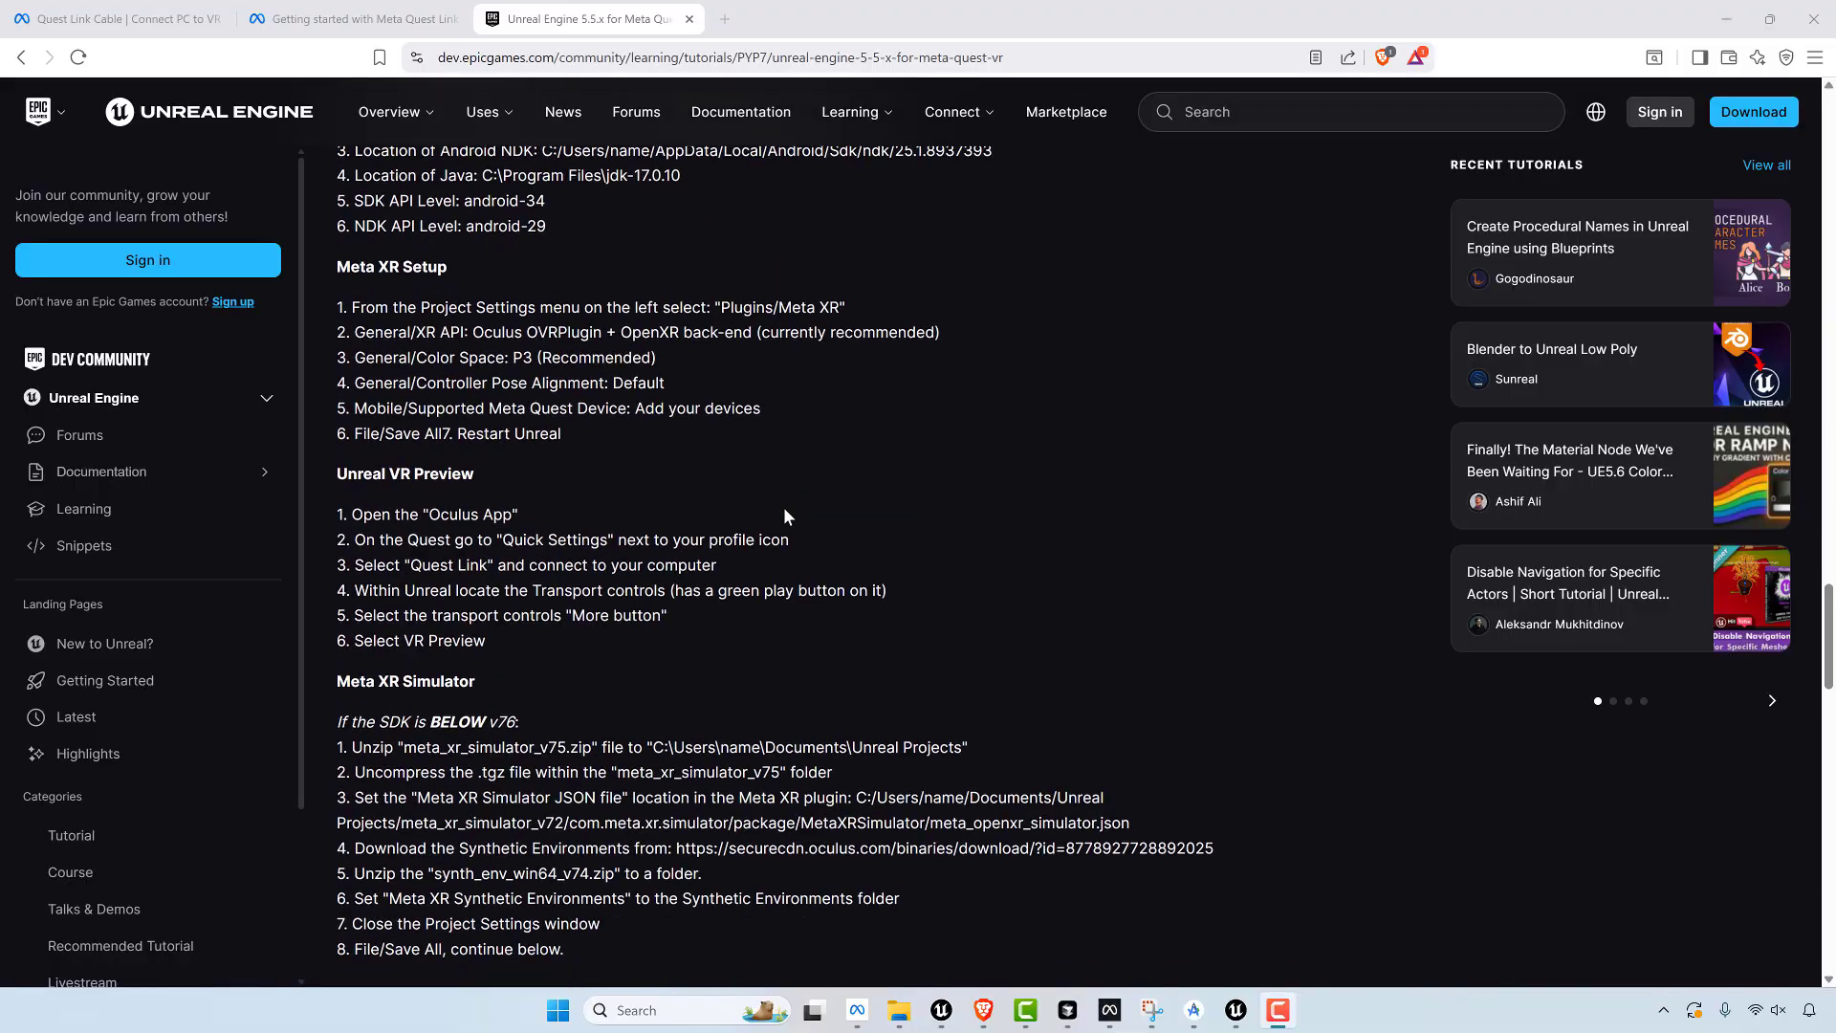
pyautogui.scroll(-15, 786, 514)
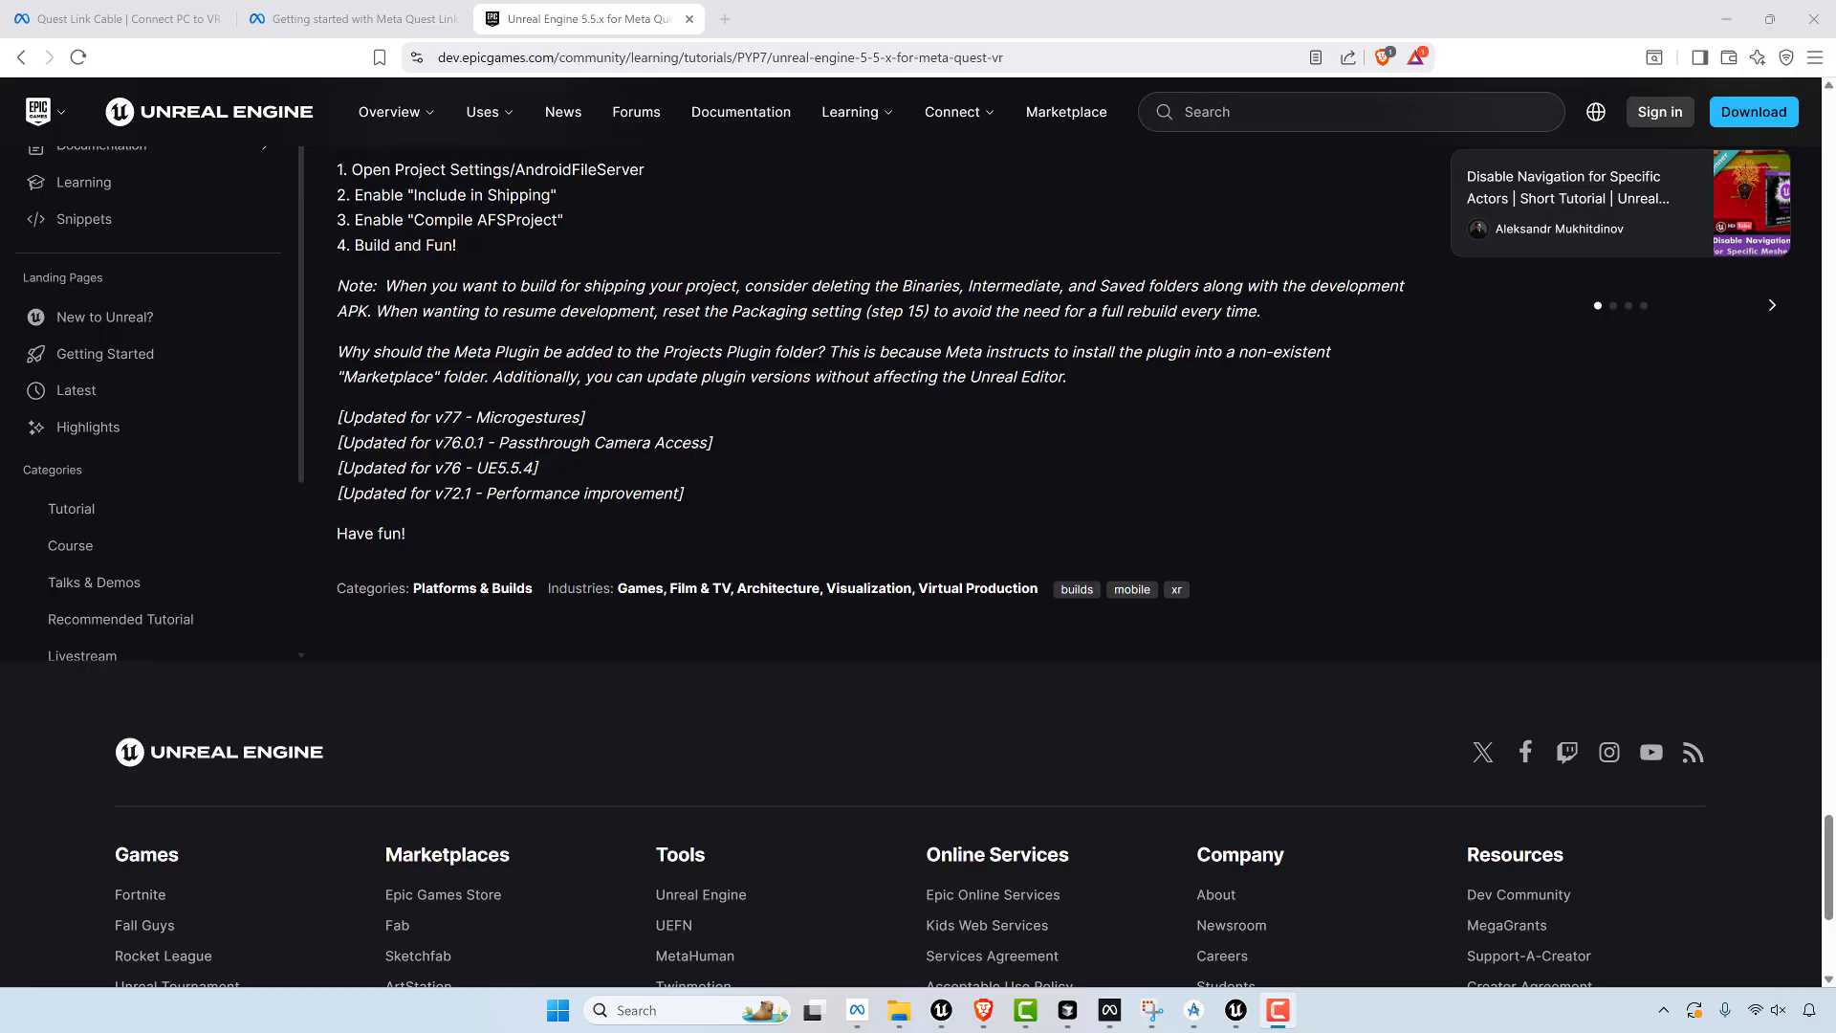
pyautogui.hotkey('alt', 'Tab')
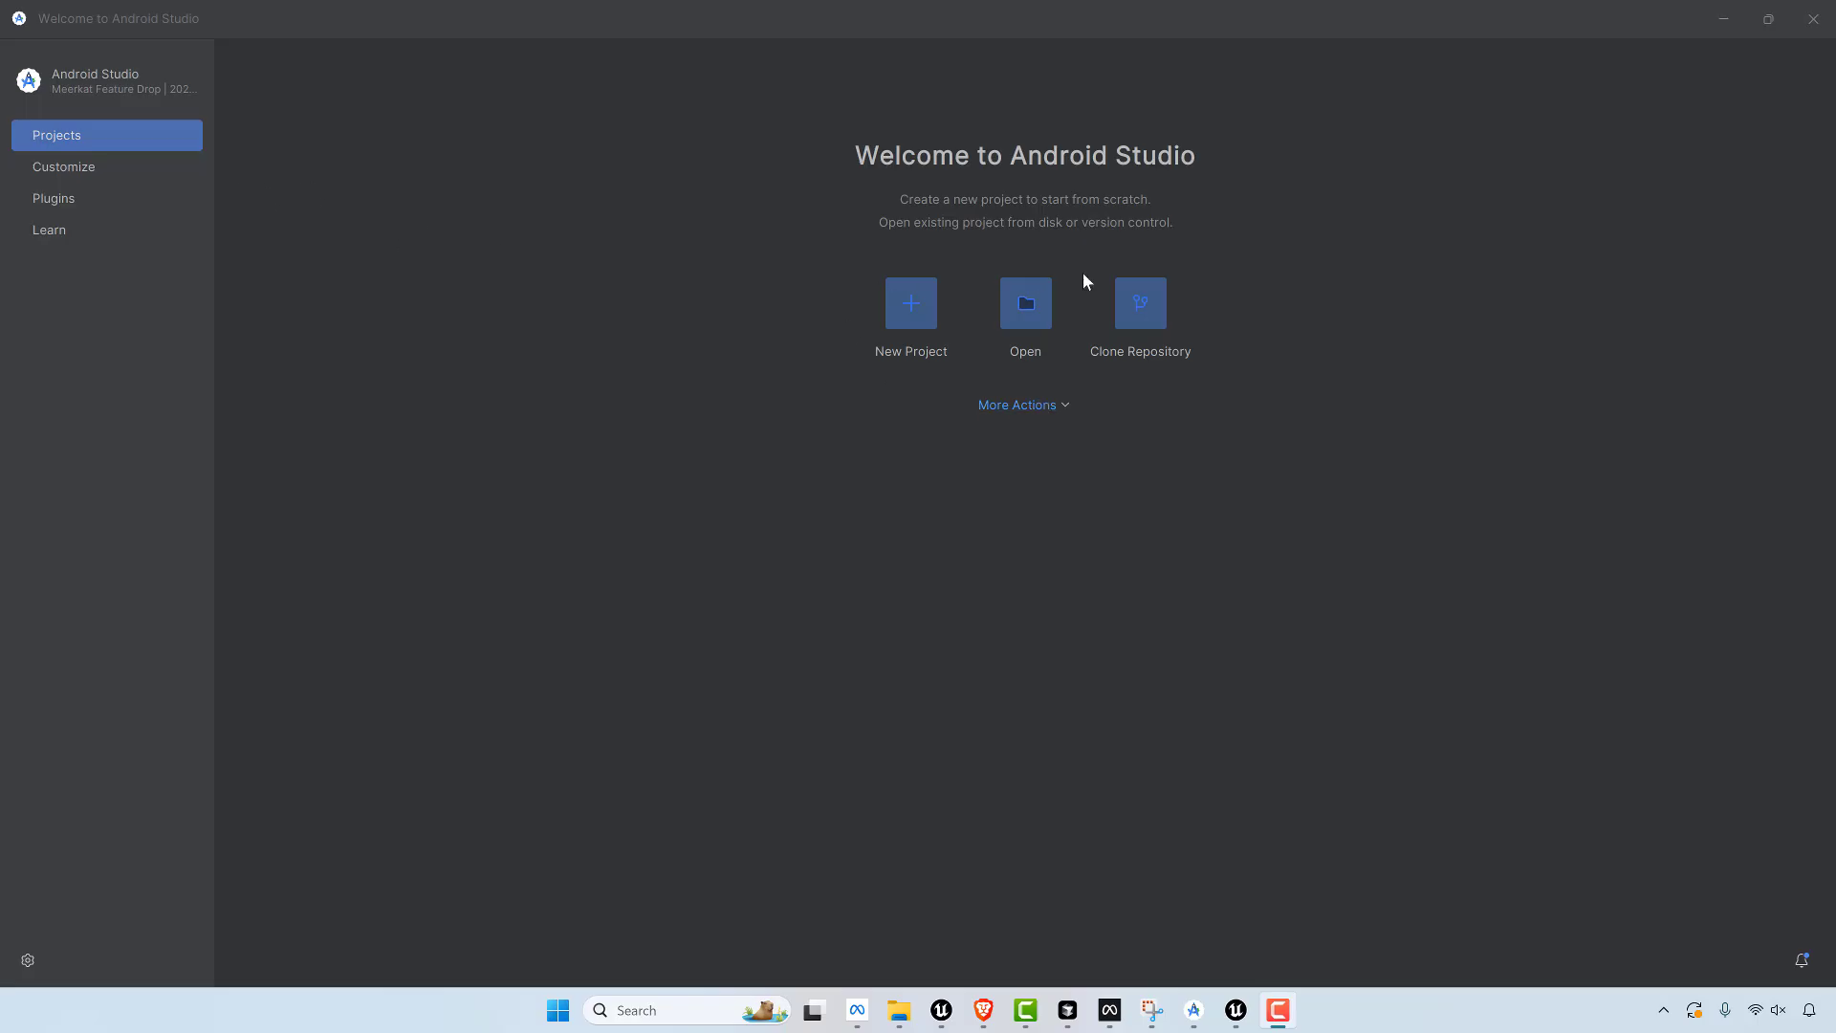
pyautogui.click(1039, 411)
pyautogui.click(1038, 505)
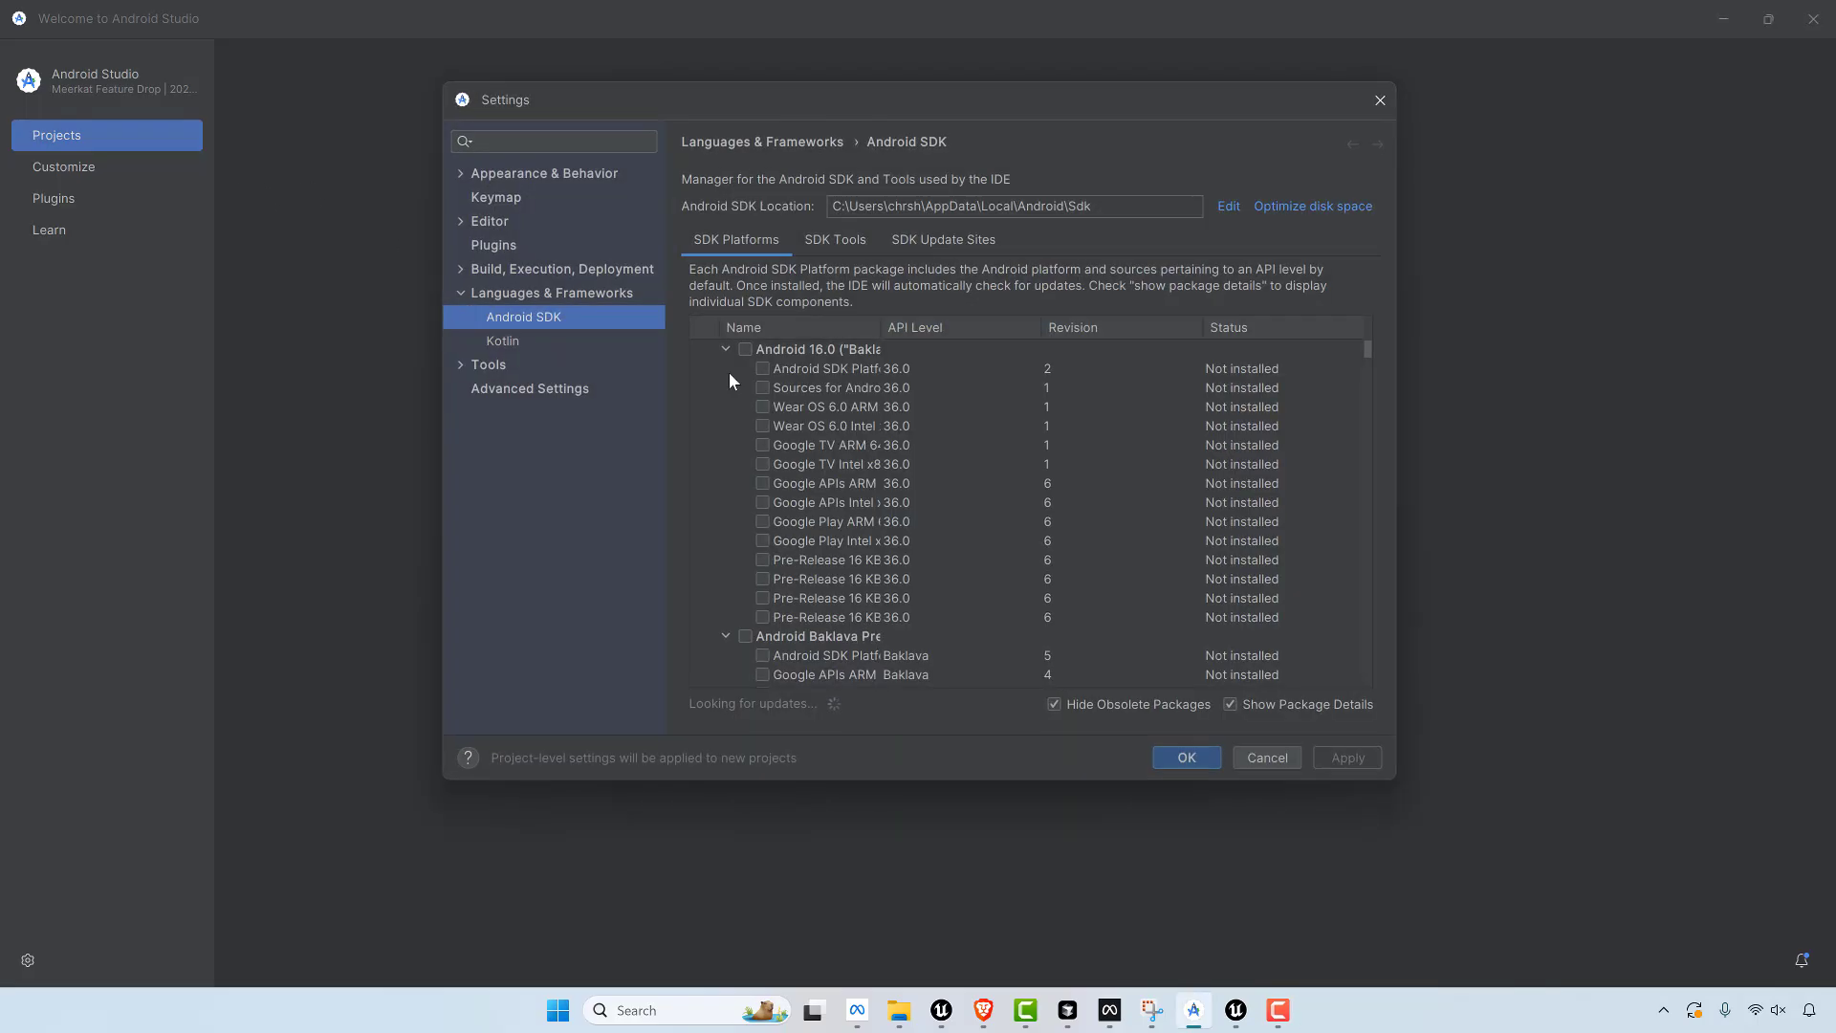
pyautogui.scroll(-10, 877, 475)
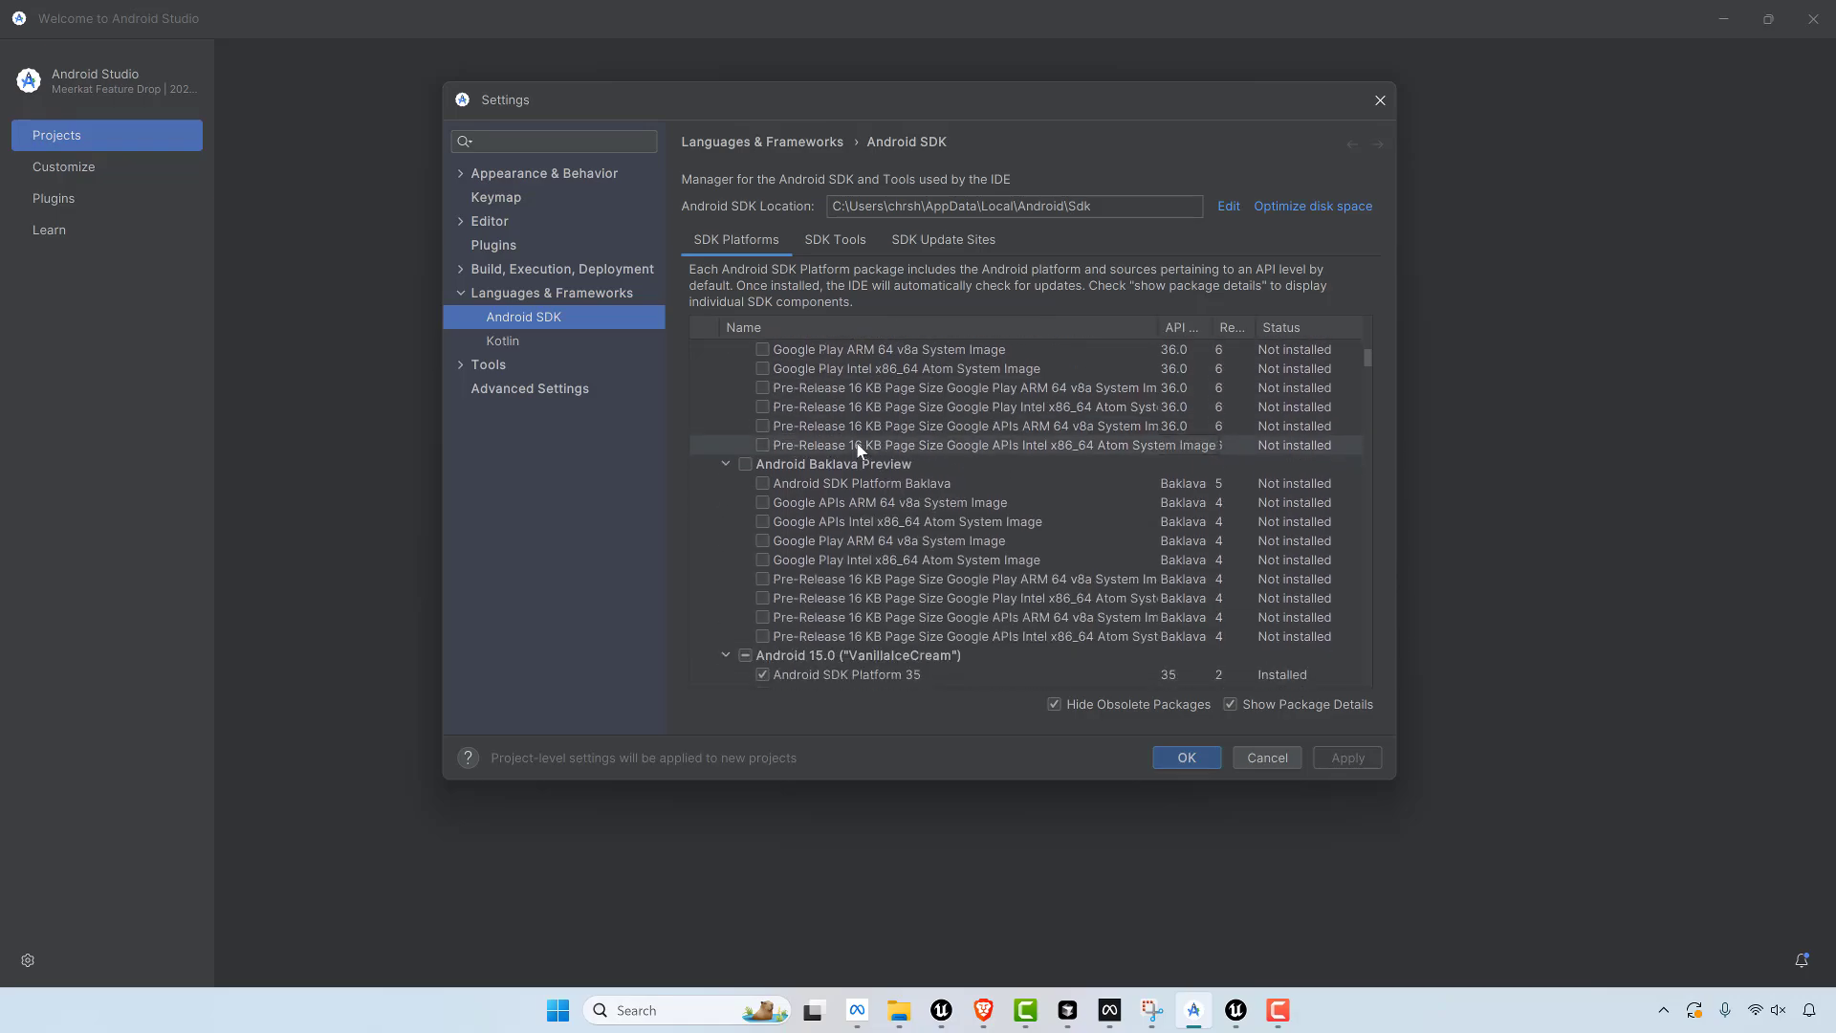
pyautogui.scroll(-10, 892, 485)
pyautogui.scroll(-7, 840, 555)
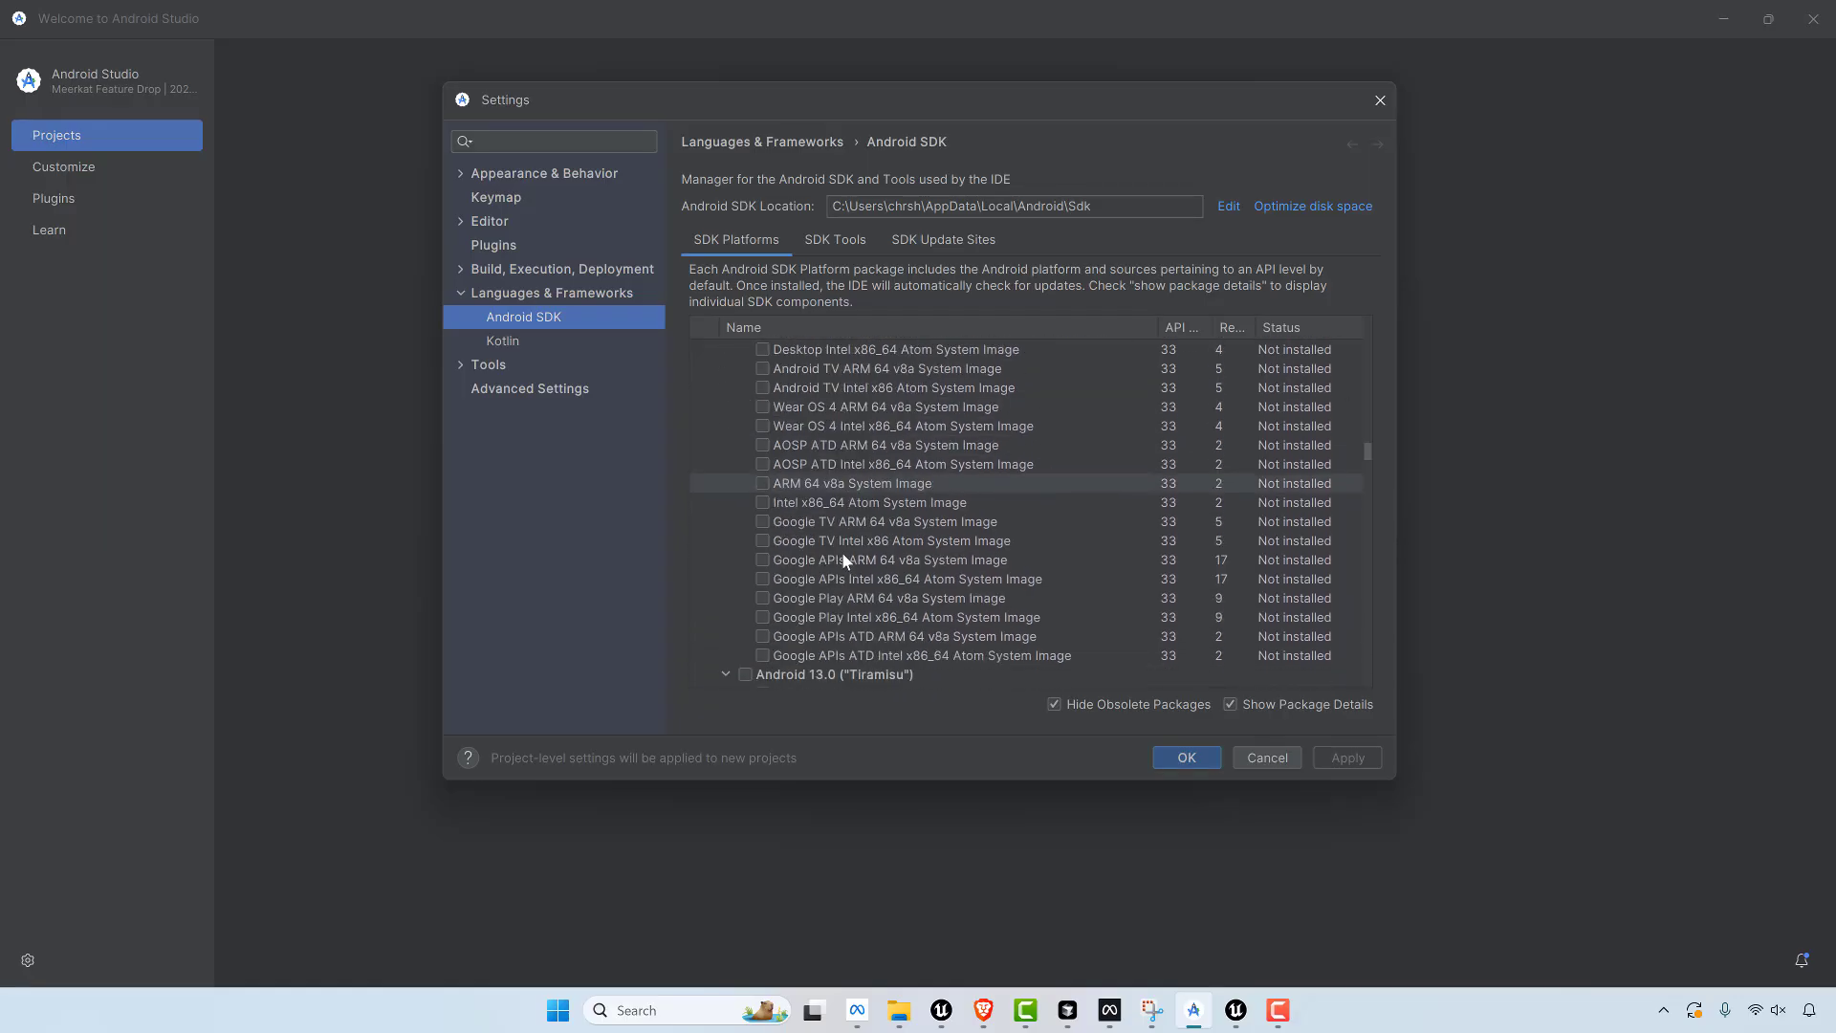
pyautogui.scroll(-8, 891, 532)
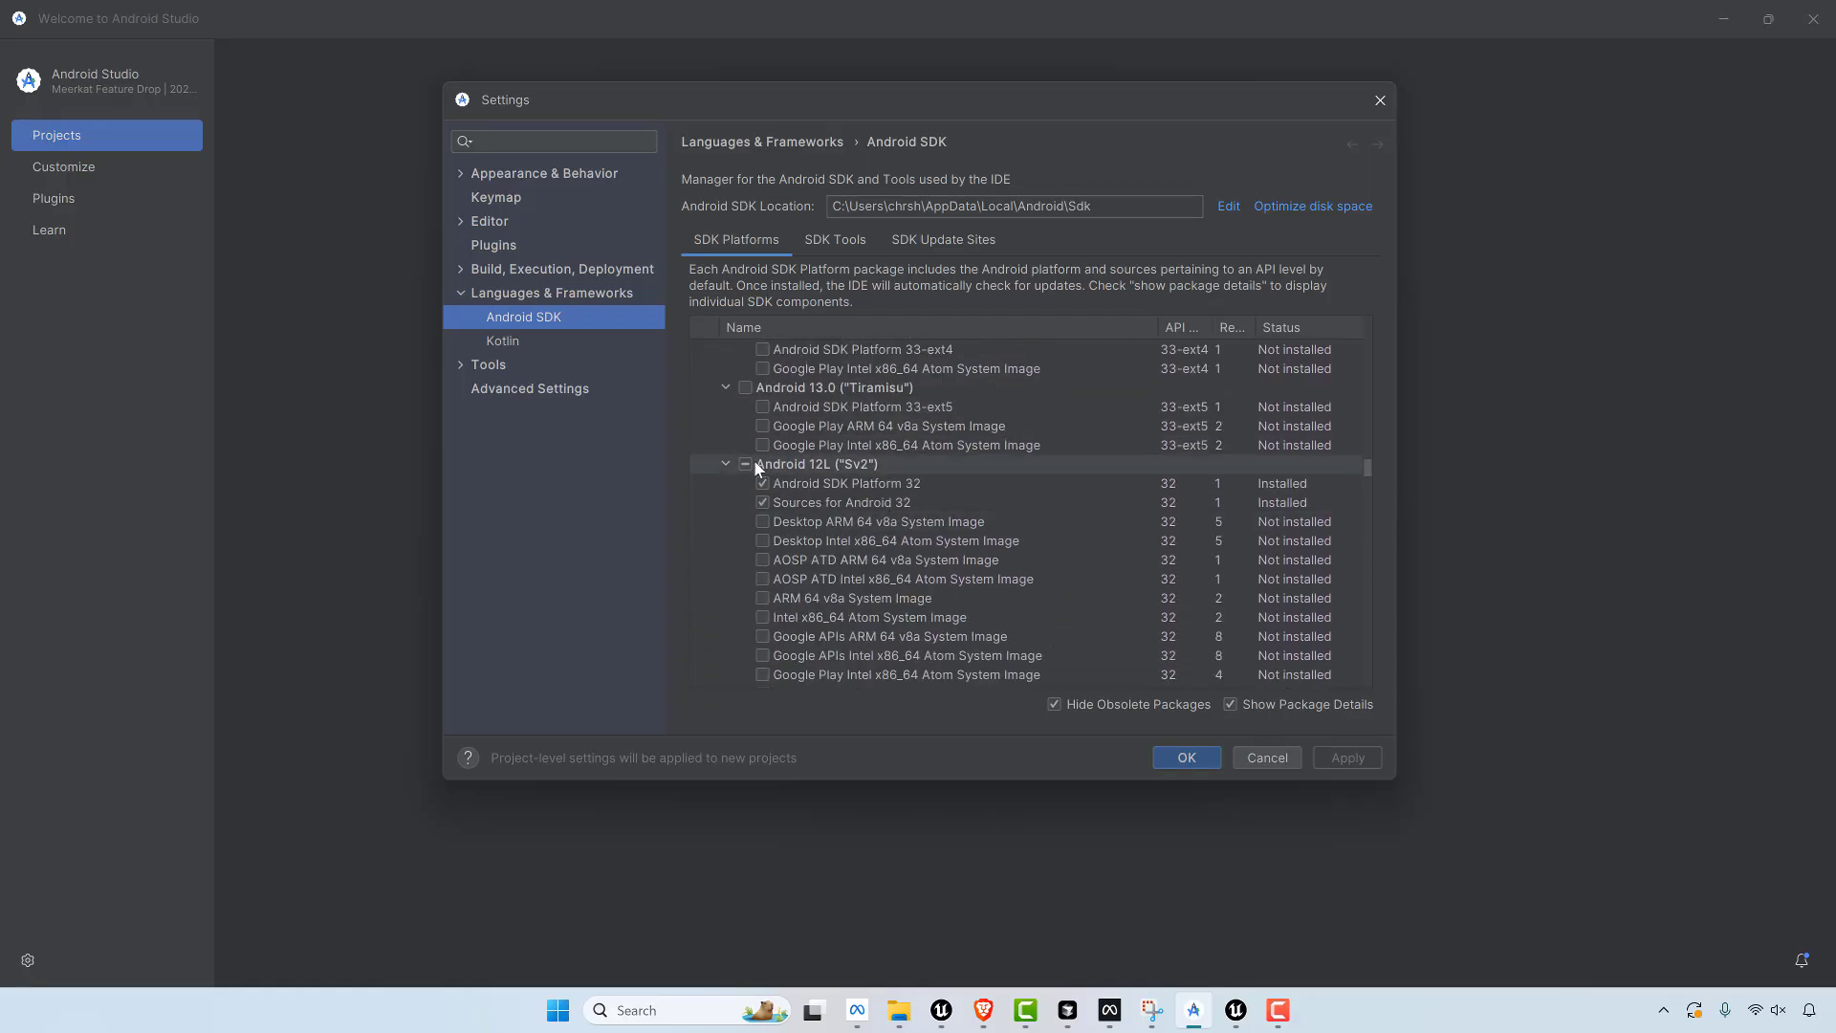
pyautogui.scroll(-7, 824, 432)
pyautogui.scroll(-2, 963, 400)
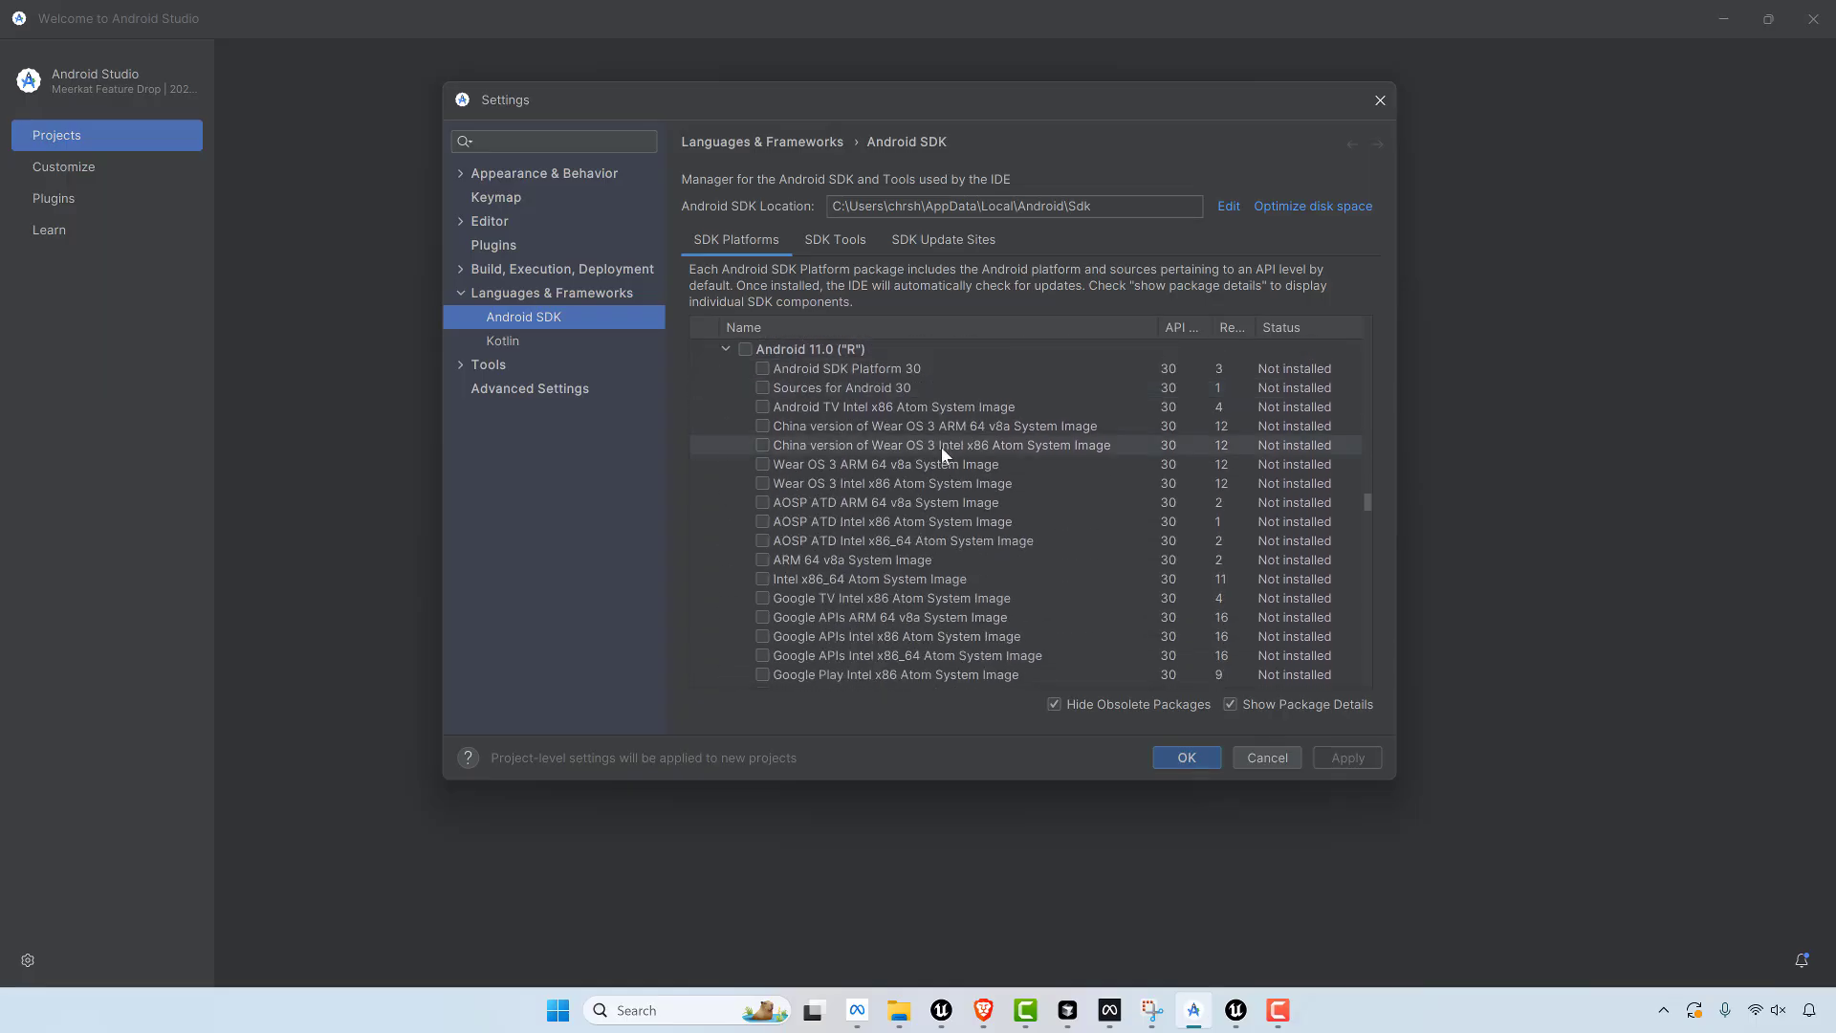
pyautogui.scroll(-20, 941, 446)
pyautogui.scroll(-20, 944, 415)
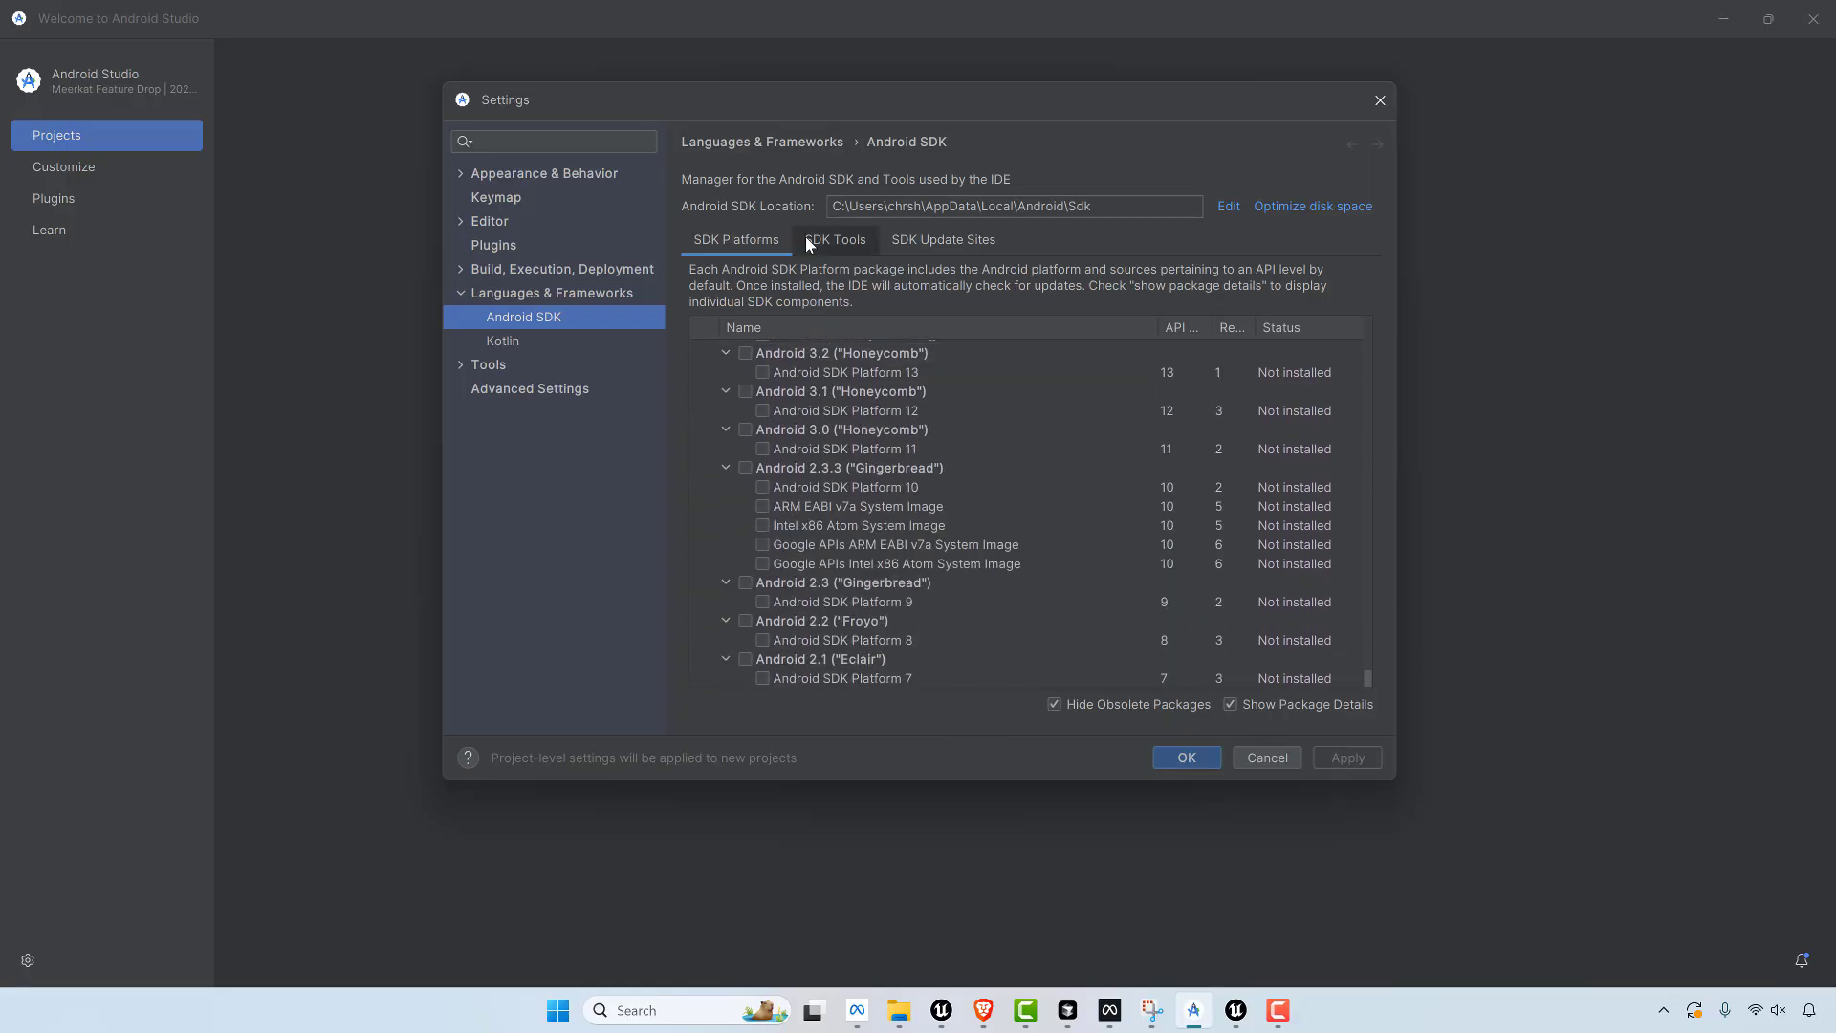
pyautogui.click(861, 238)
pyautogui.scroll(-20, 885, 392)
pyautogui.scroll(-5, 885, 392)
pyautogui.click(944, 239)
pyautogui.scroll(-3, 911, 417)
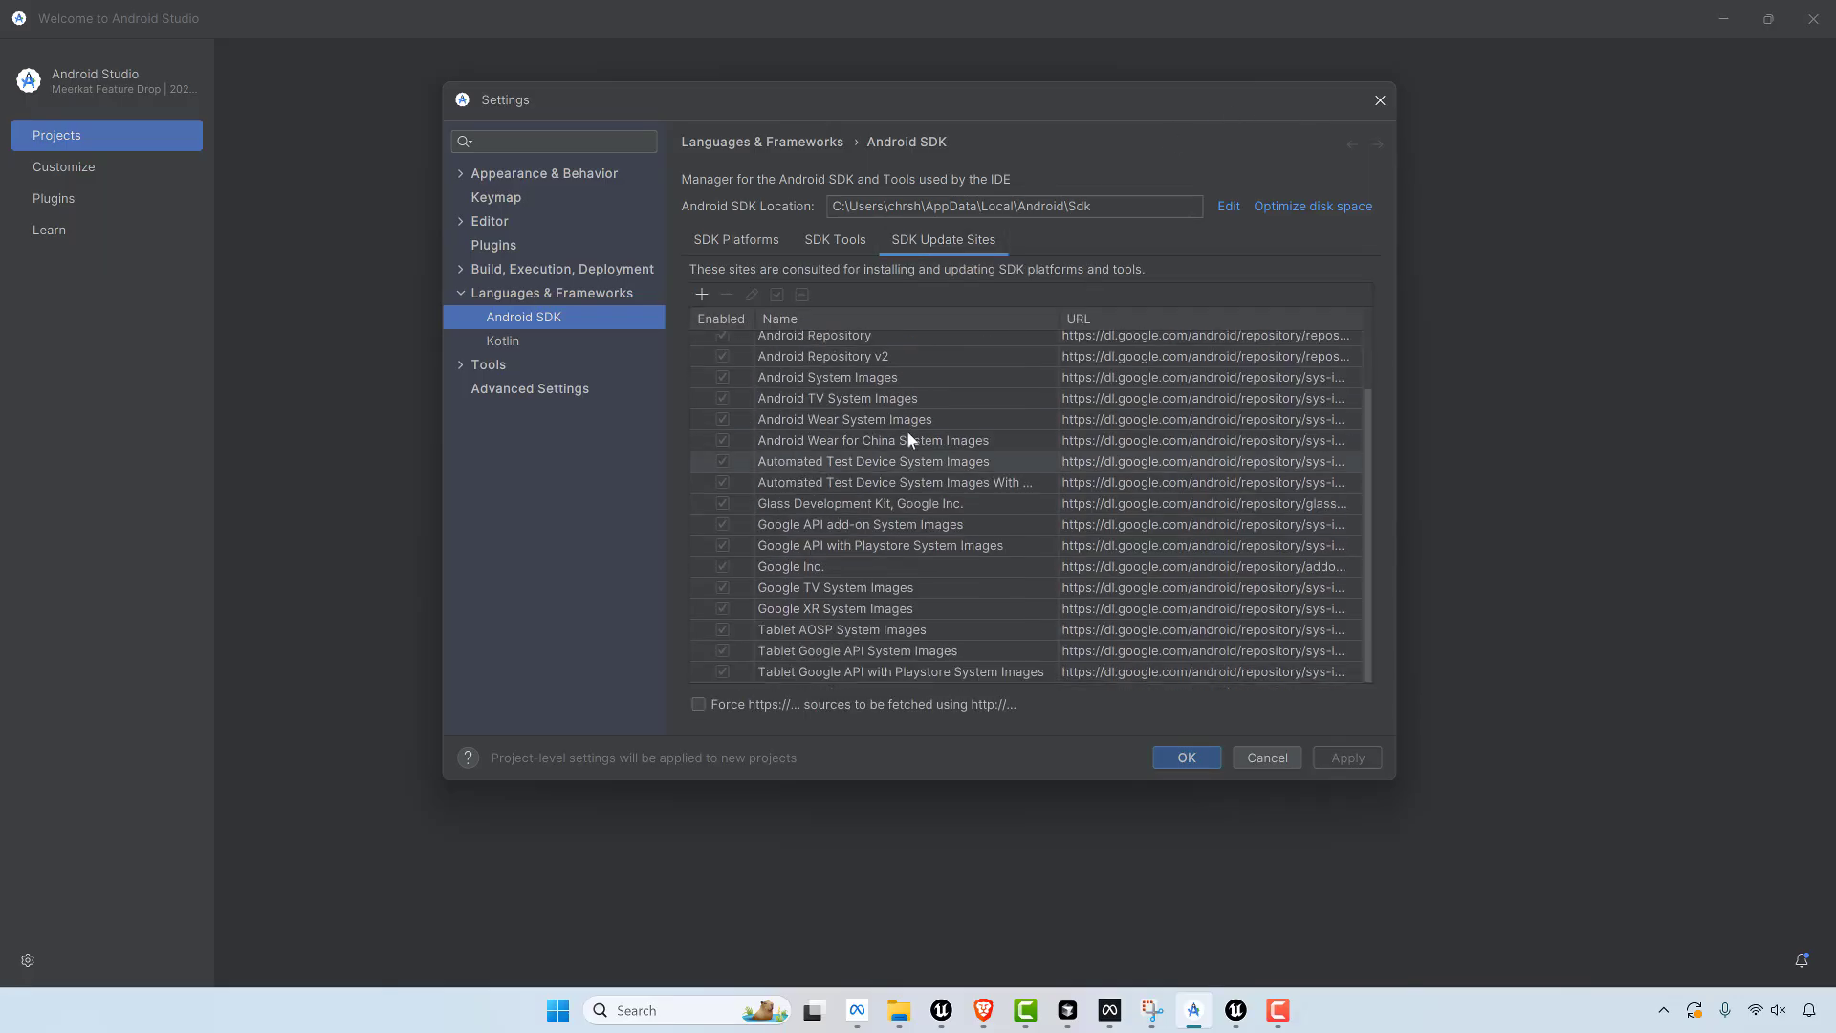
pyautogui.click(1378, 100)
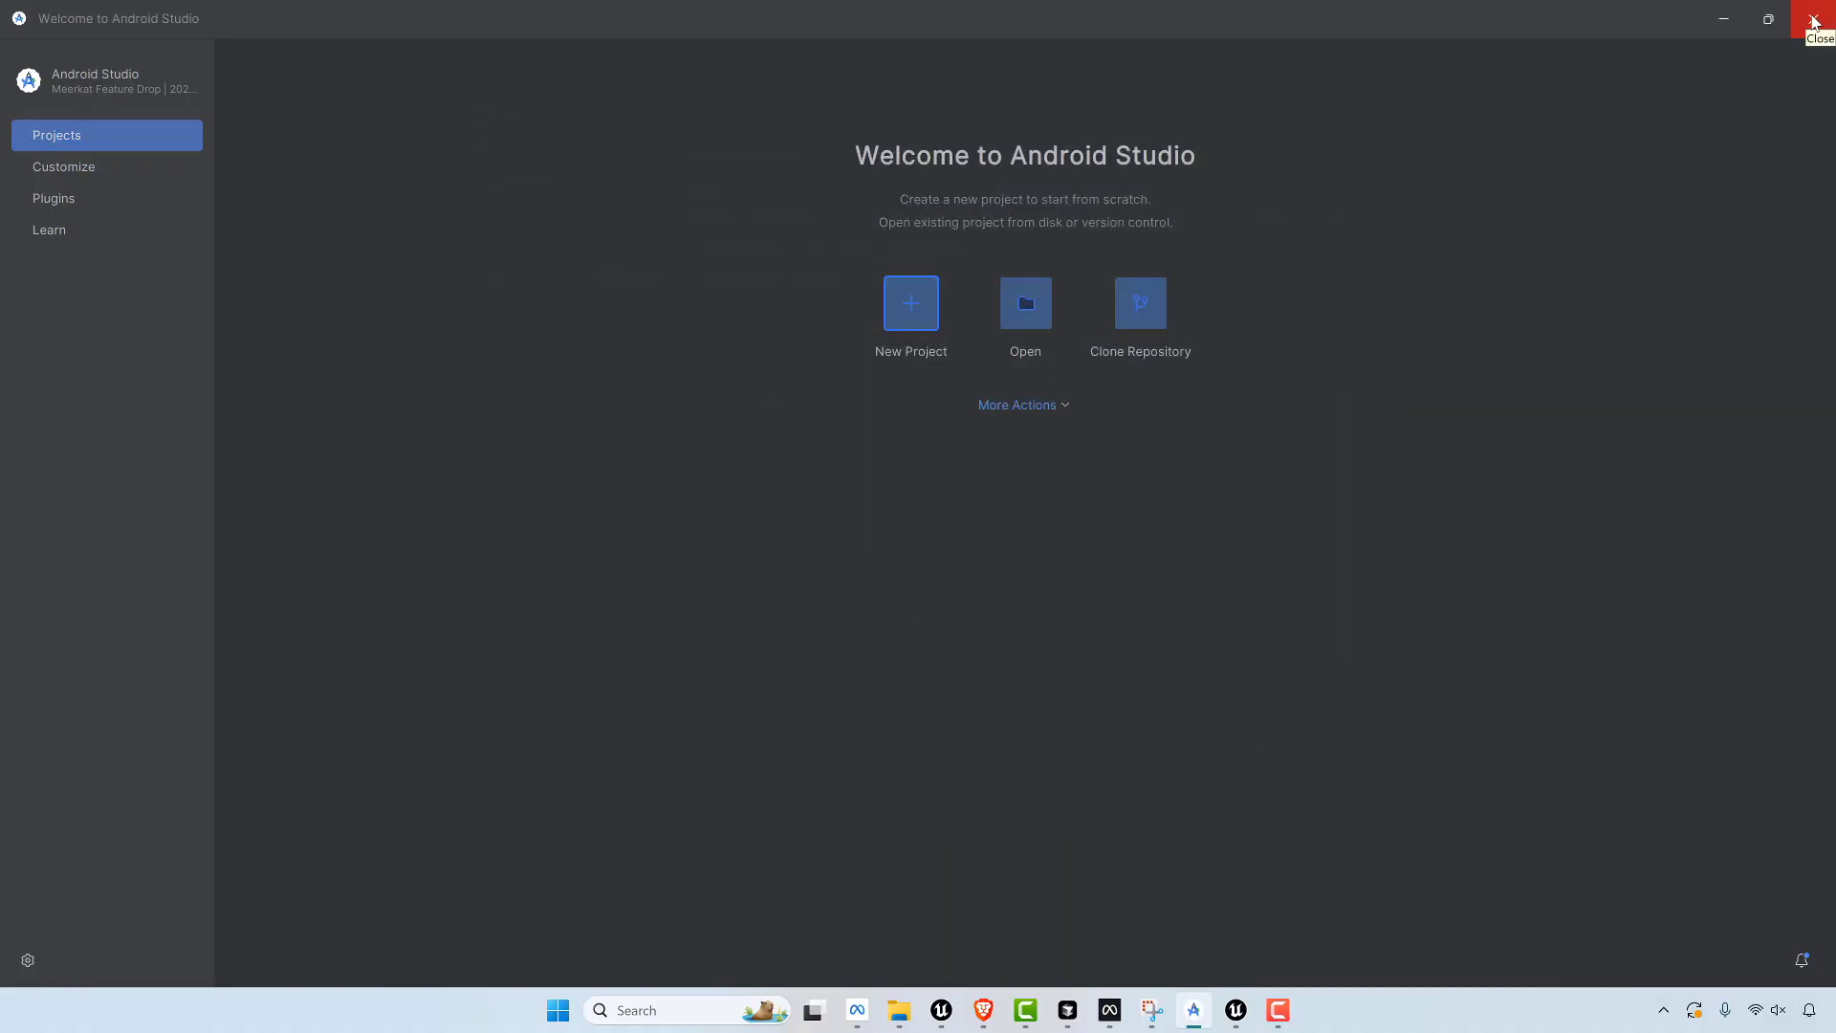
# - Close Android Studio, check the Quest 3 in Developer Hub, and return to the Unreal editor
pyautogui.click(1827, 21)
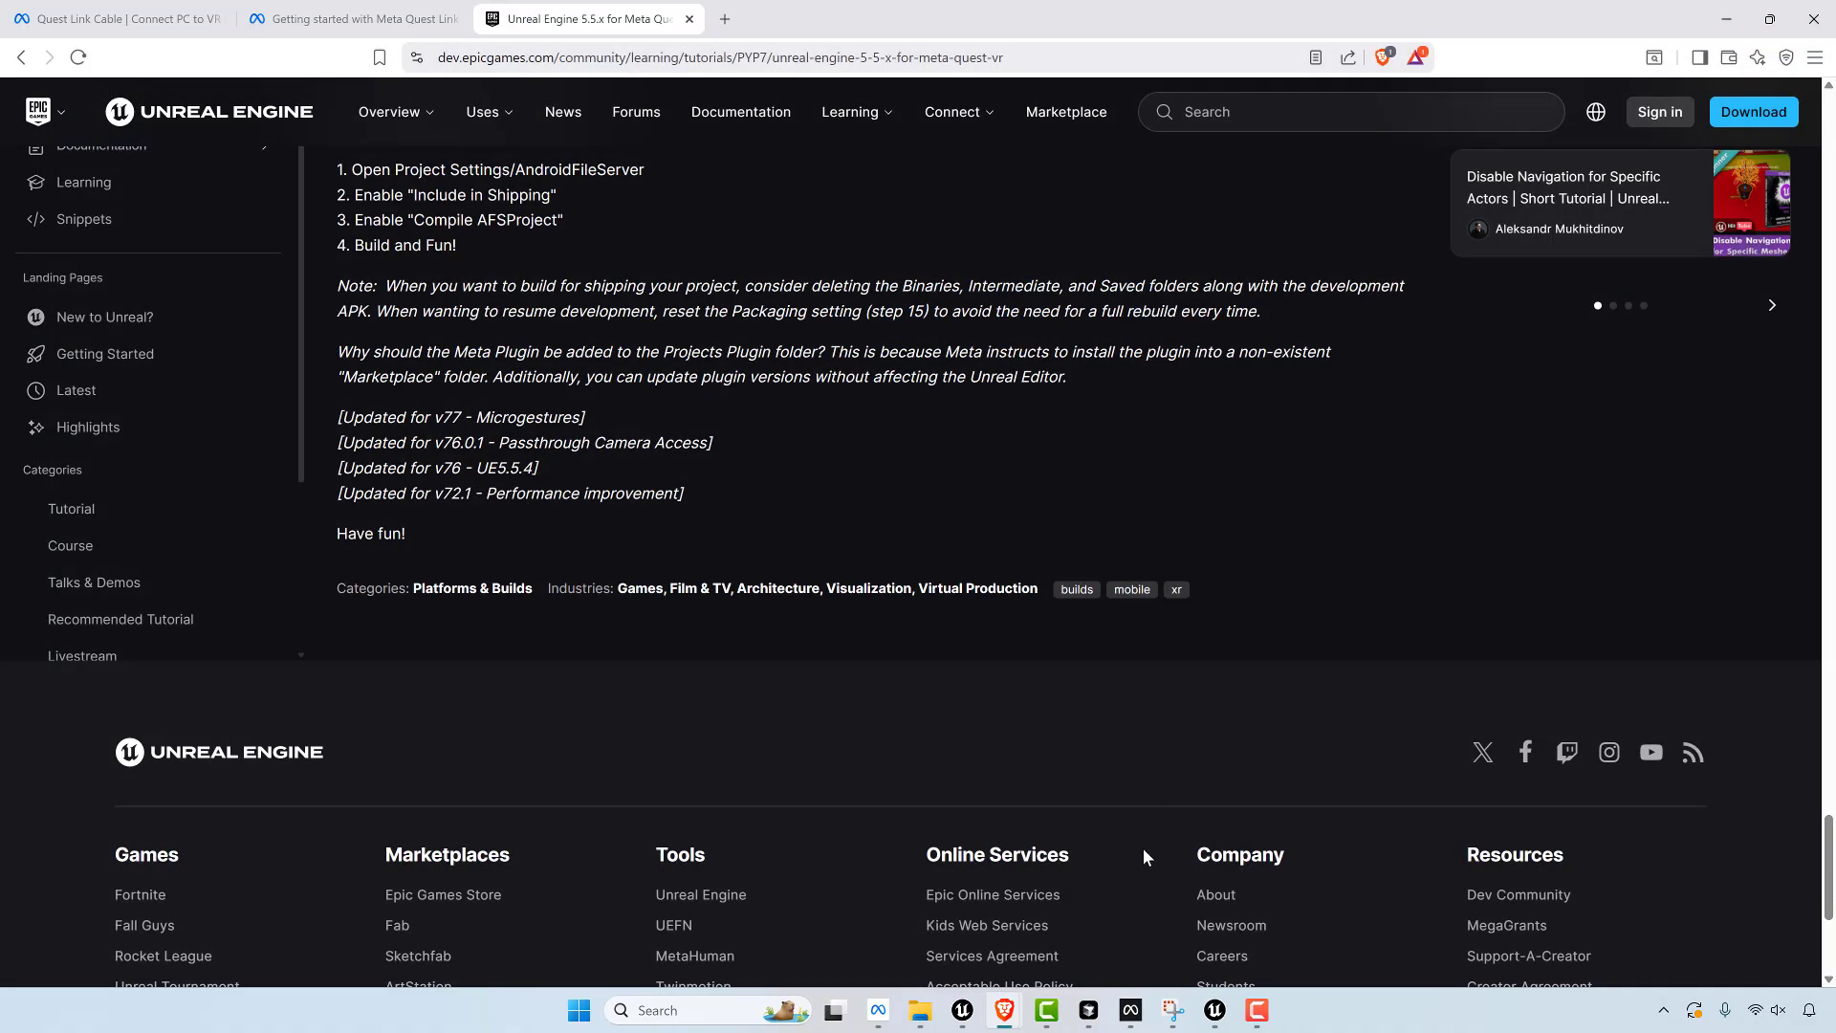
pyautogui.click(1131, 1010)
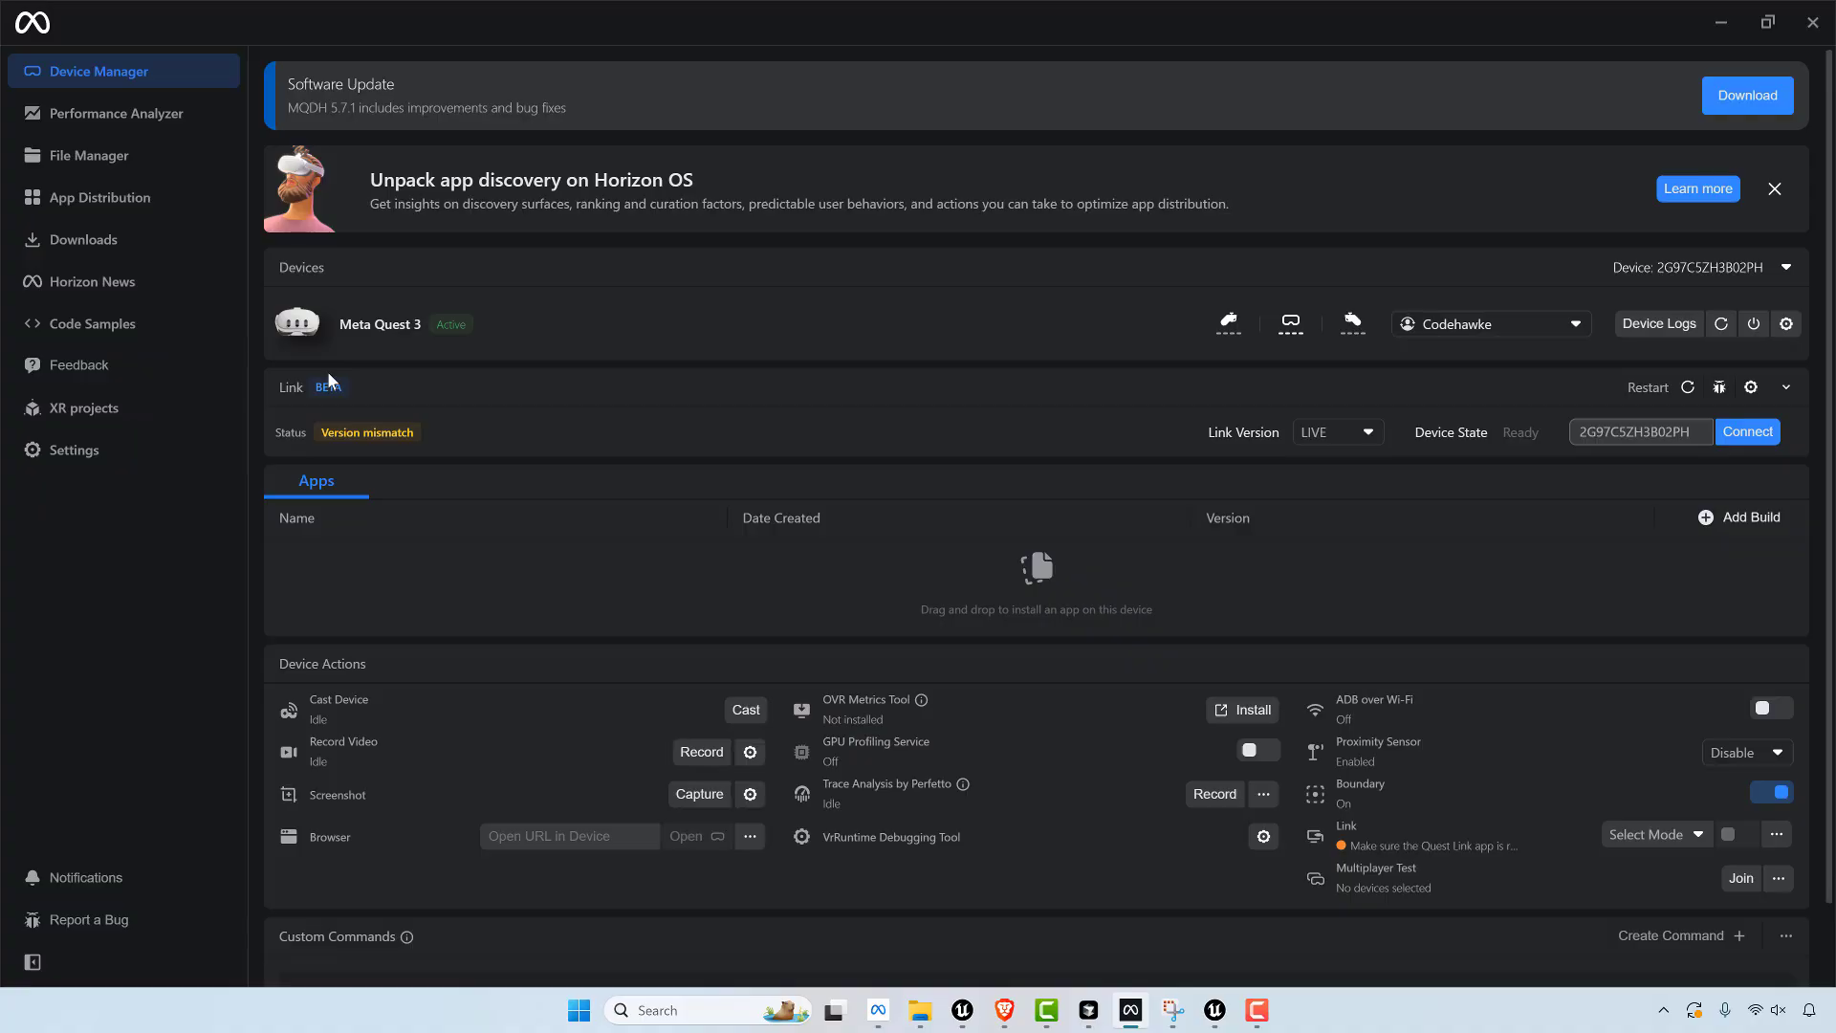
pyautogui.click(1215, 1010)
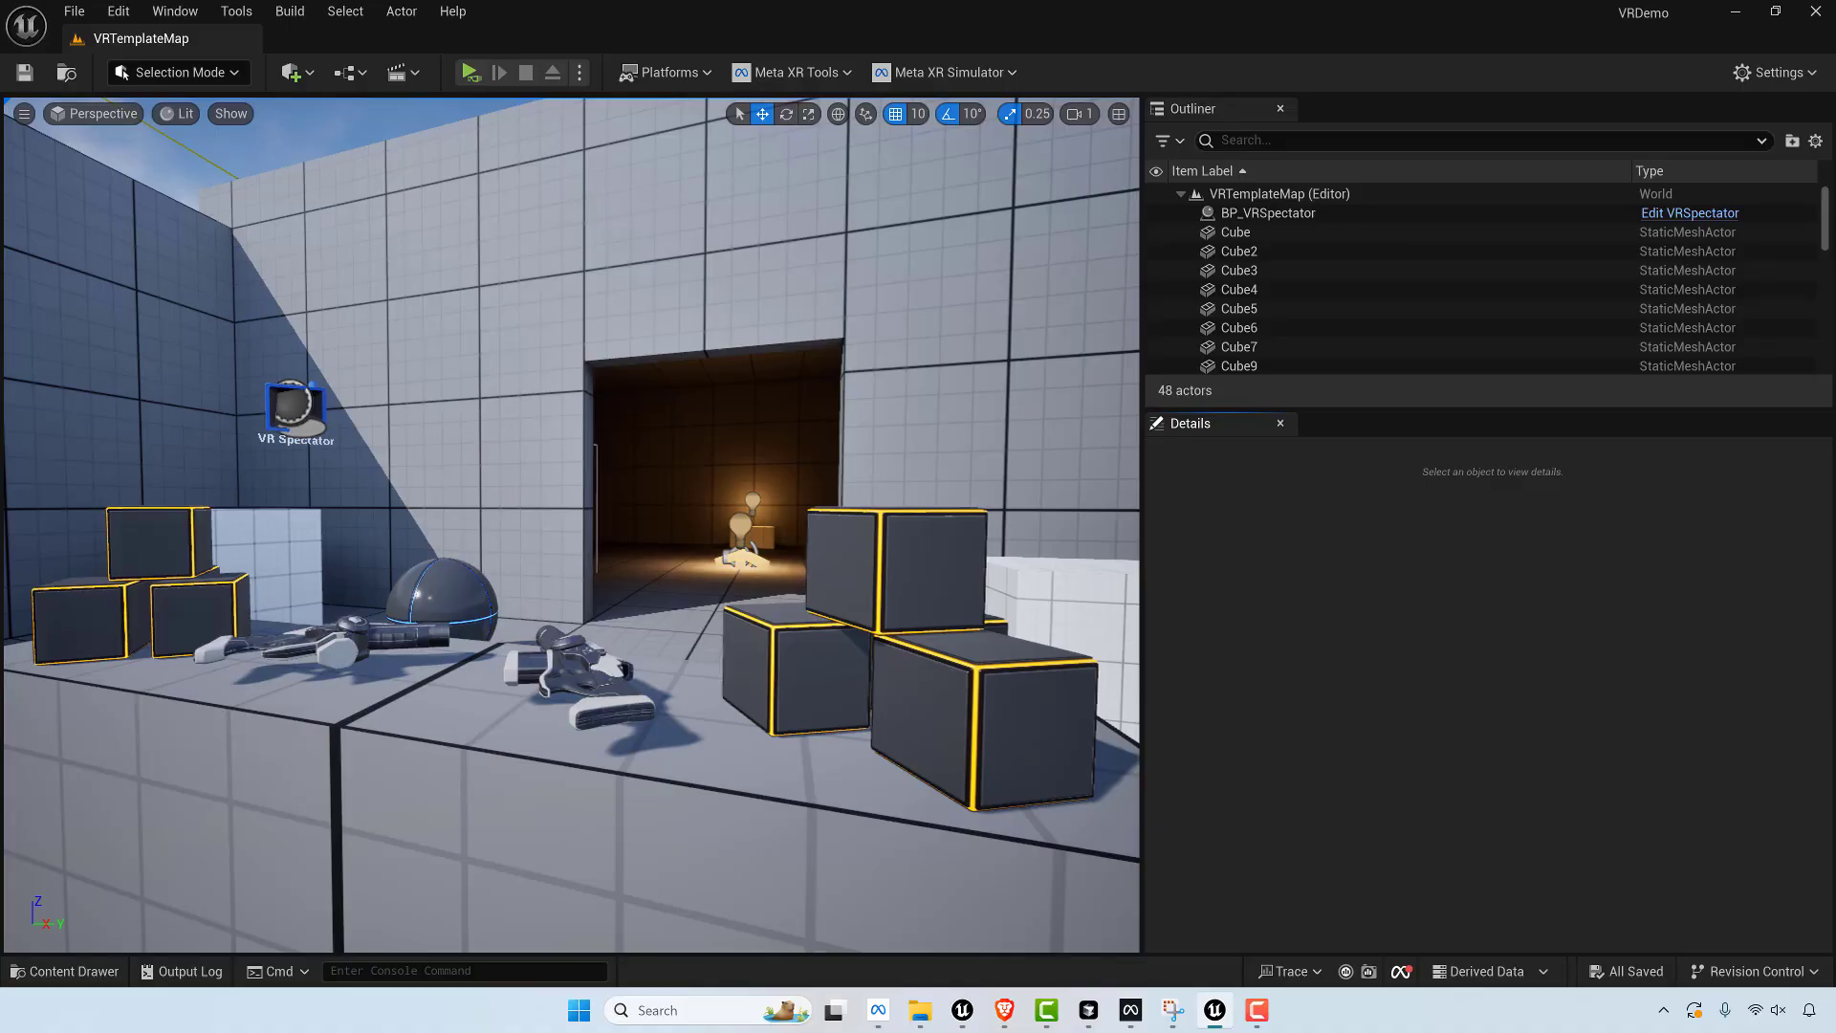
# - Glance at Meta's Unreal Engine 5 Integration v77.0 page, then close that browser tab
pyautogui.hotkey('alt', 'Tab')
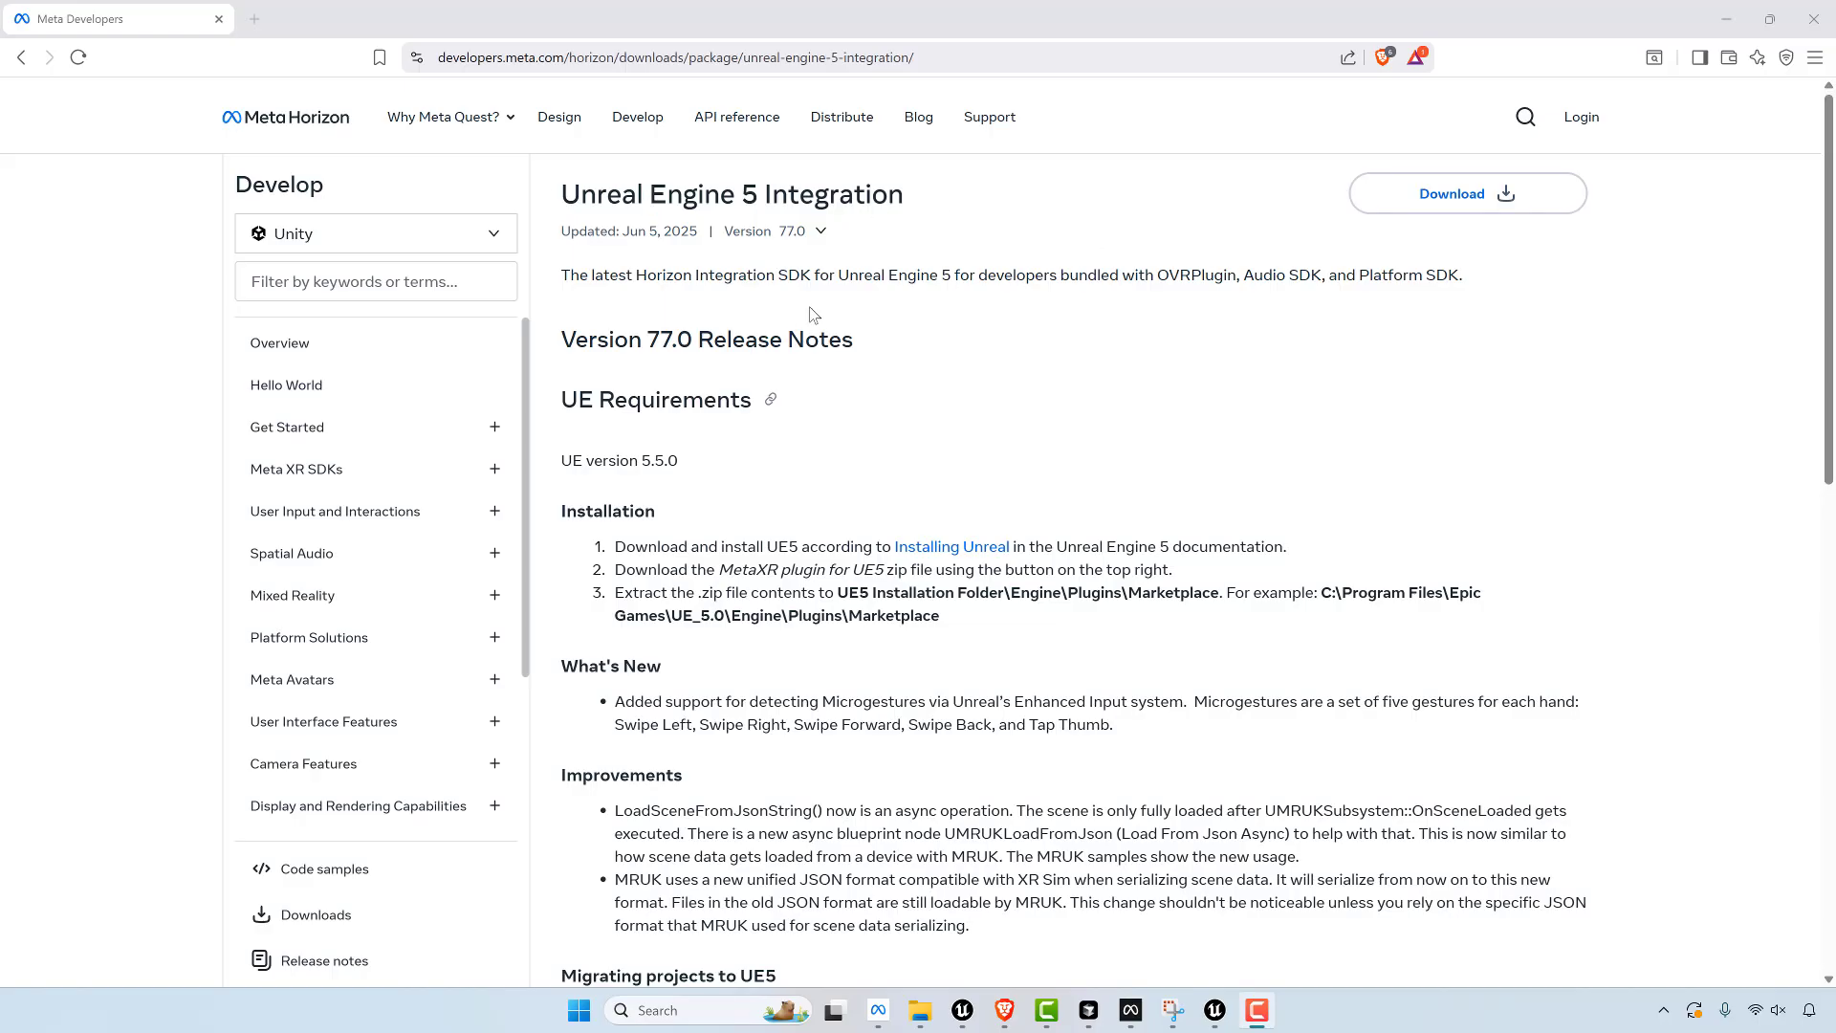
pyautogui.click(221, 14)
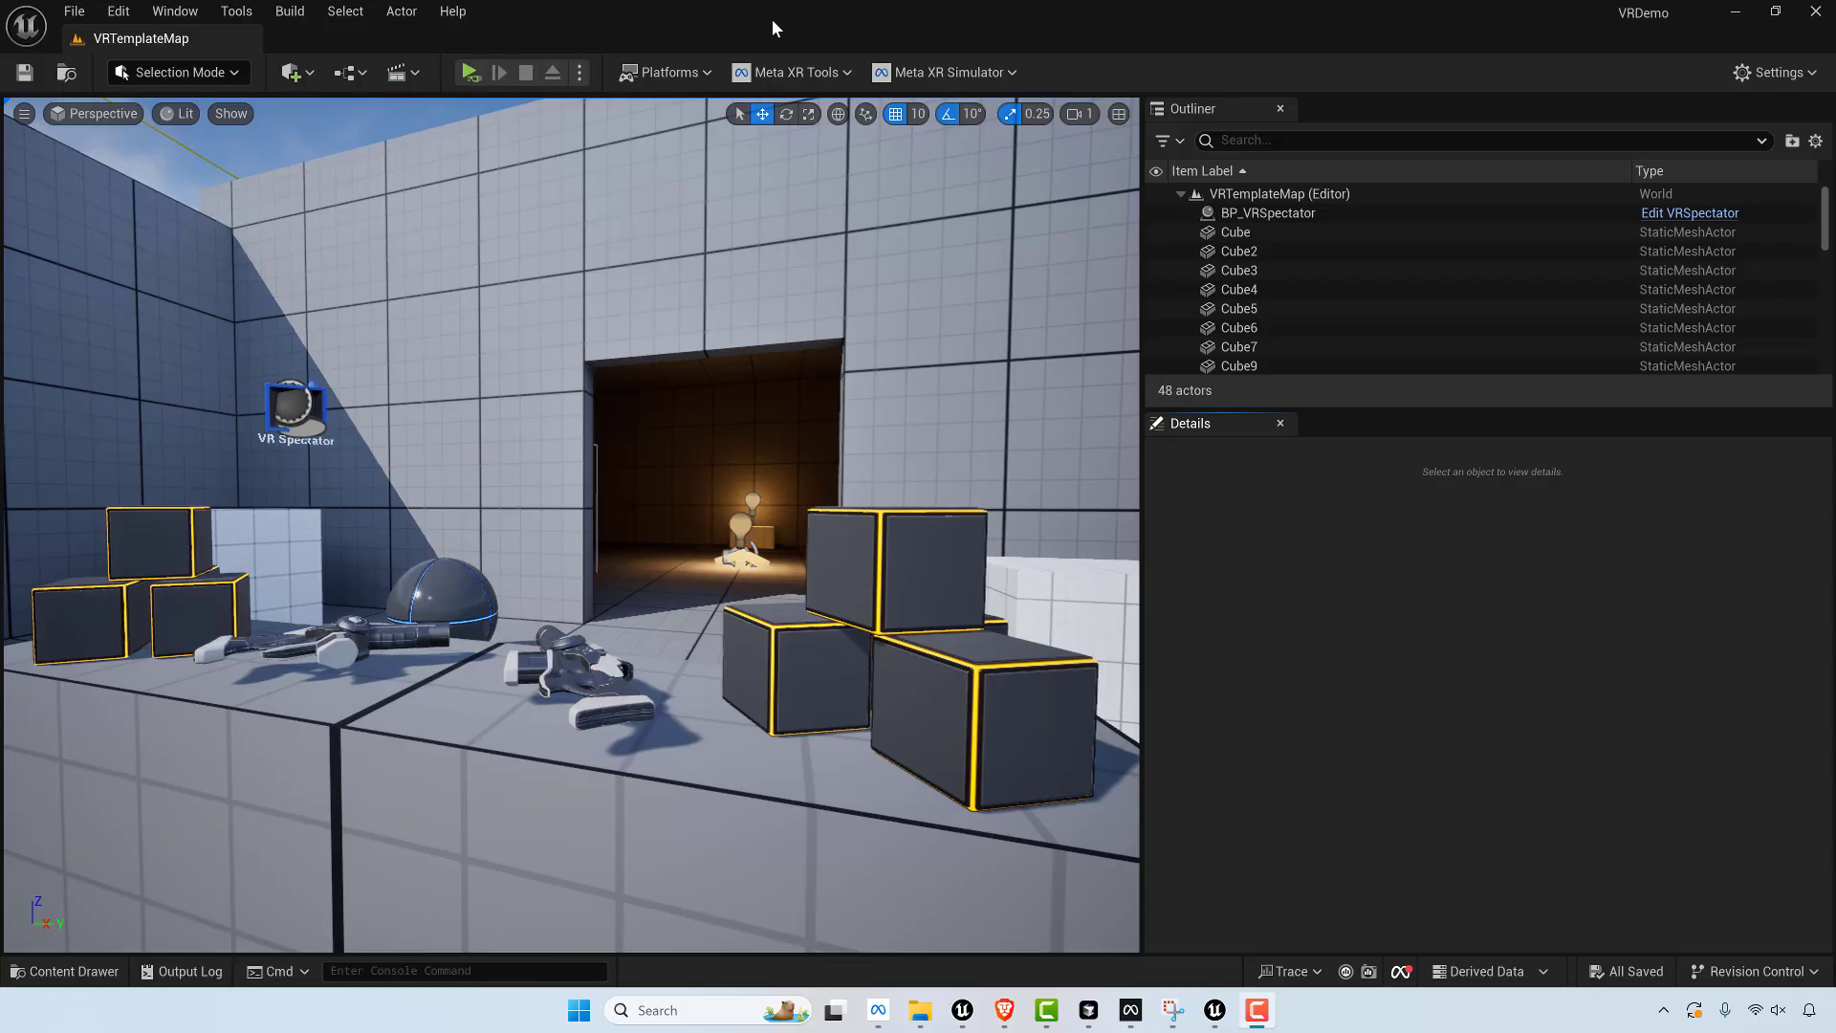
pyautogui.click(119, 11)
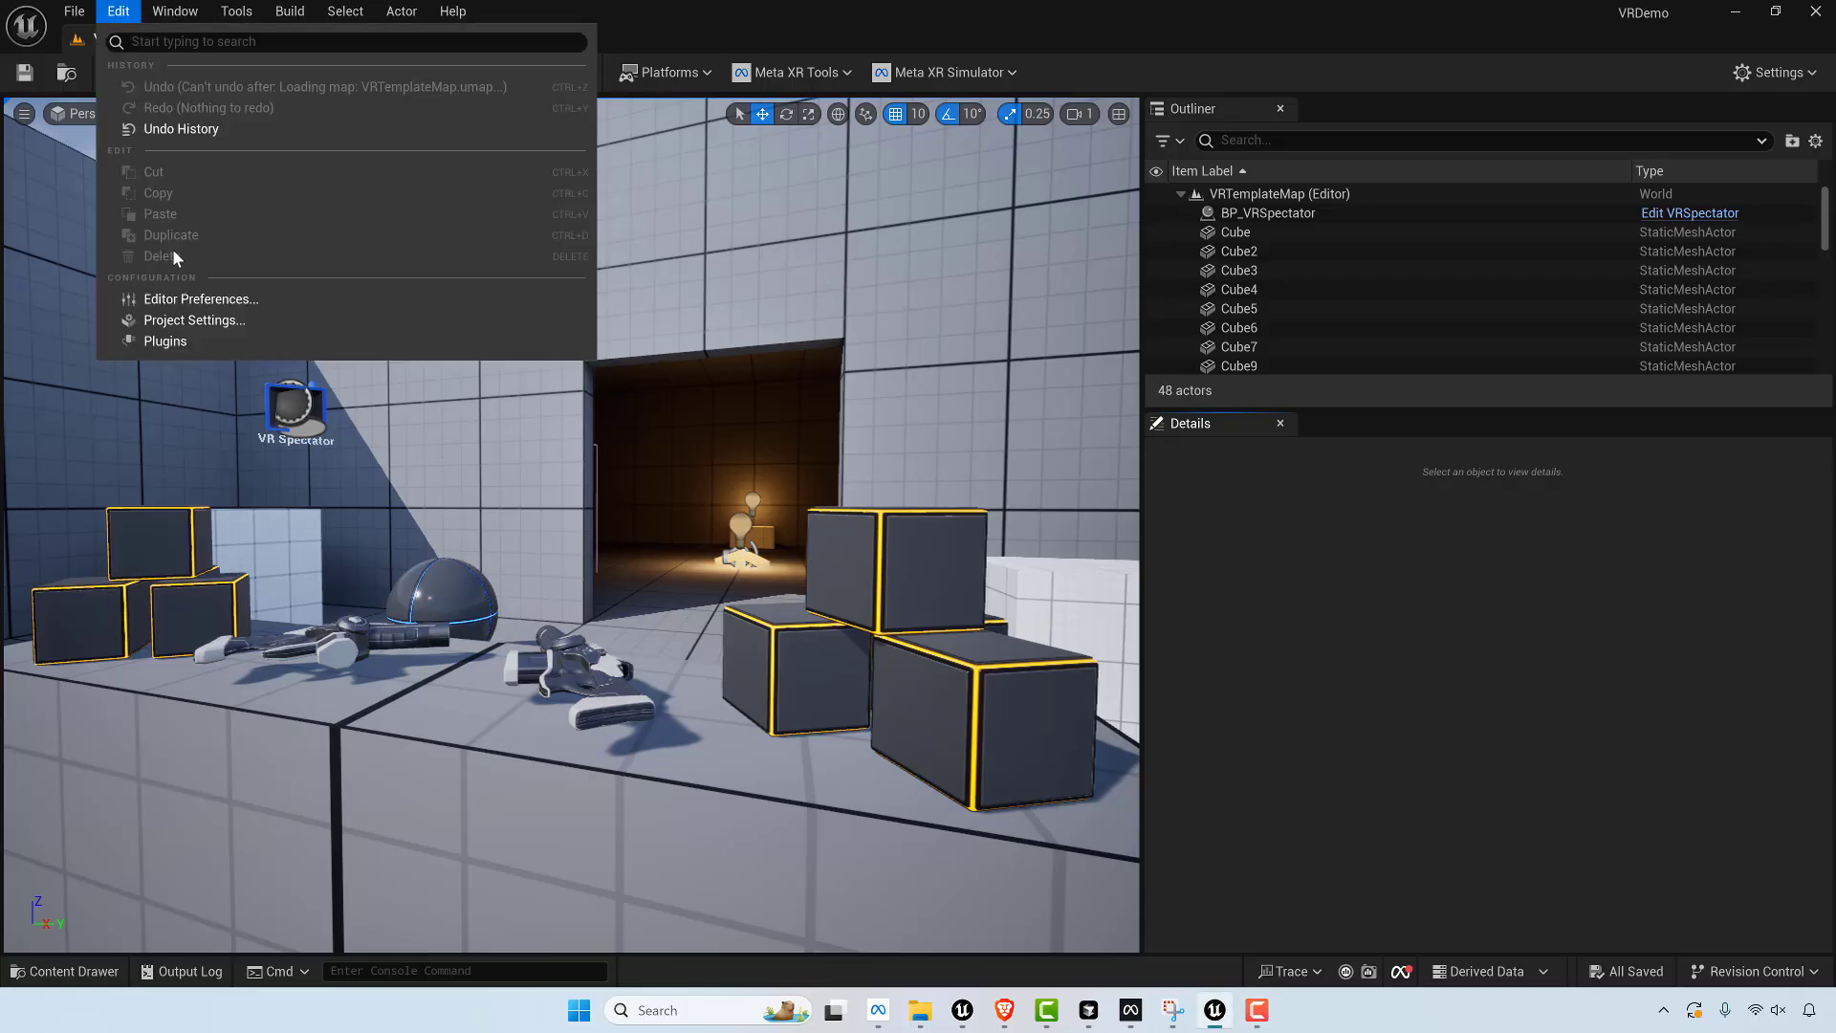
pyautogui.click(166, 341)
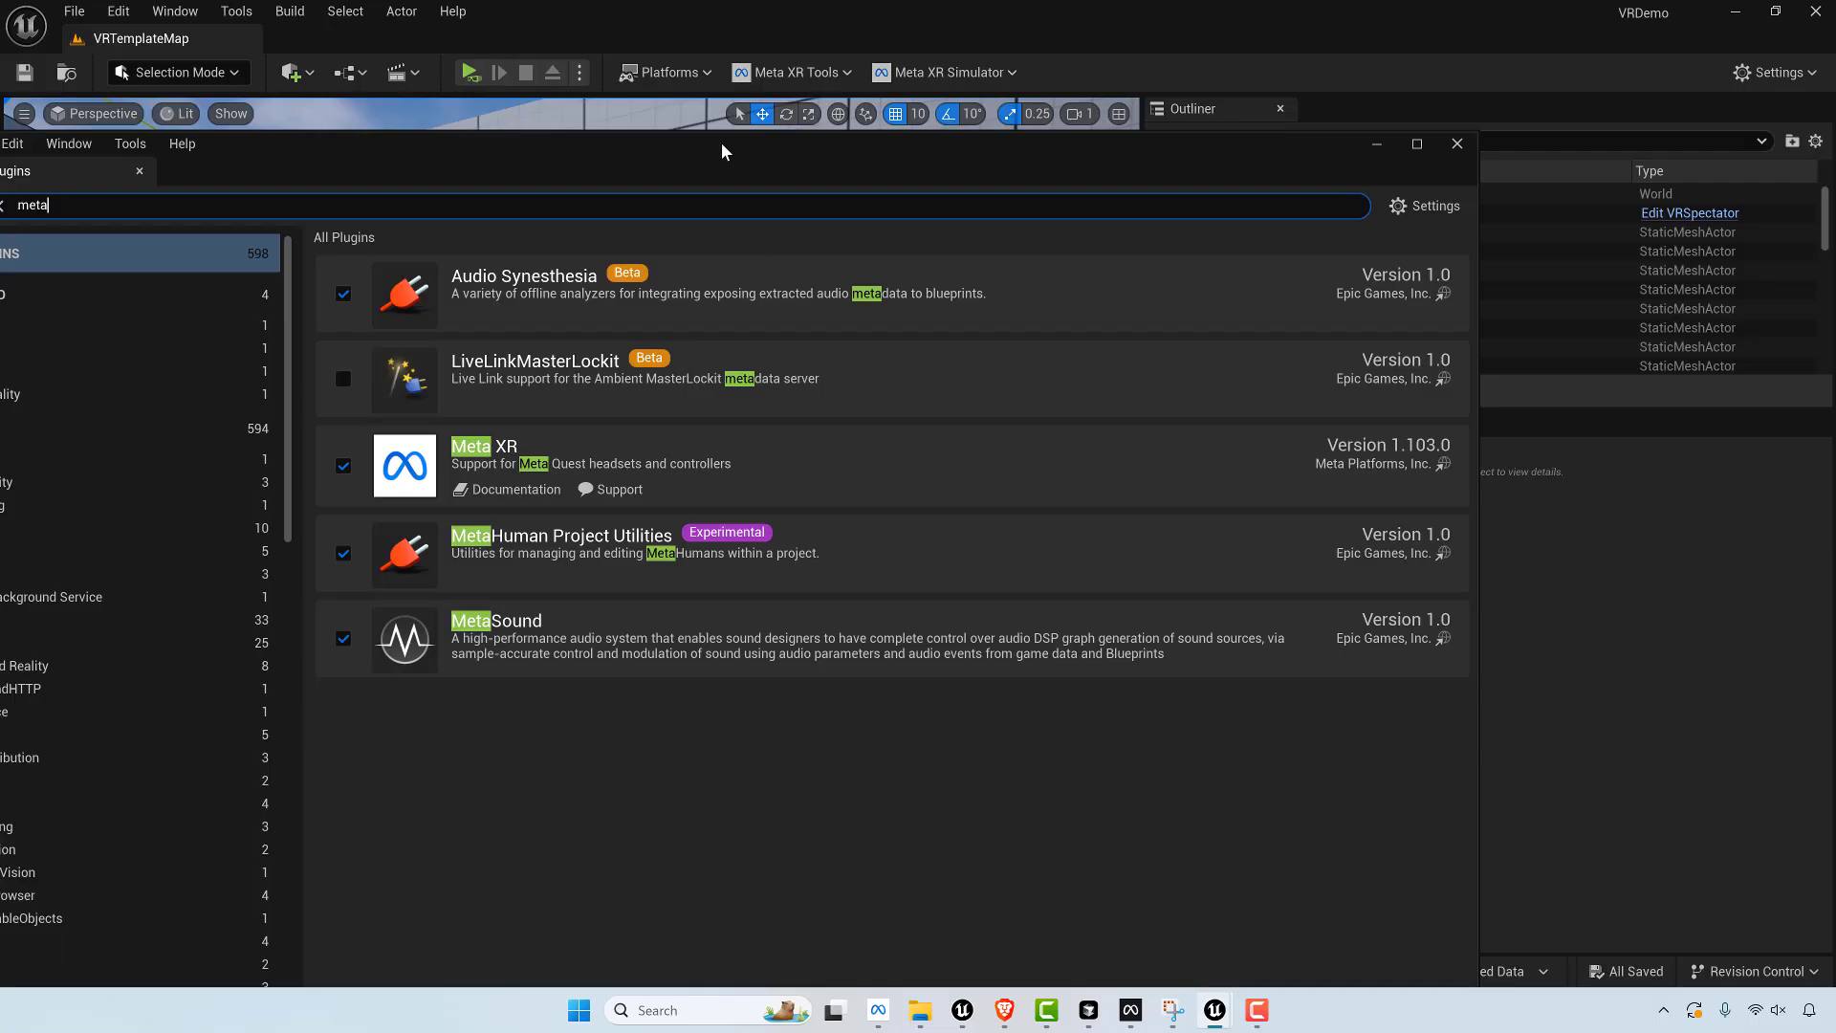
pyautogui.moveTo(721, 151); pyautogui.dragTo(767, 168)
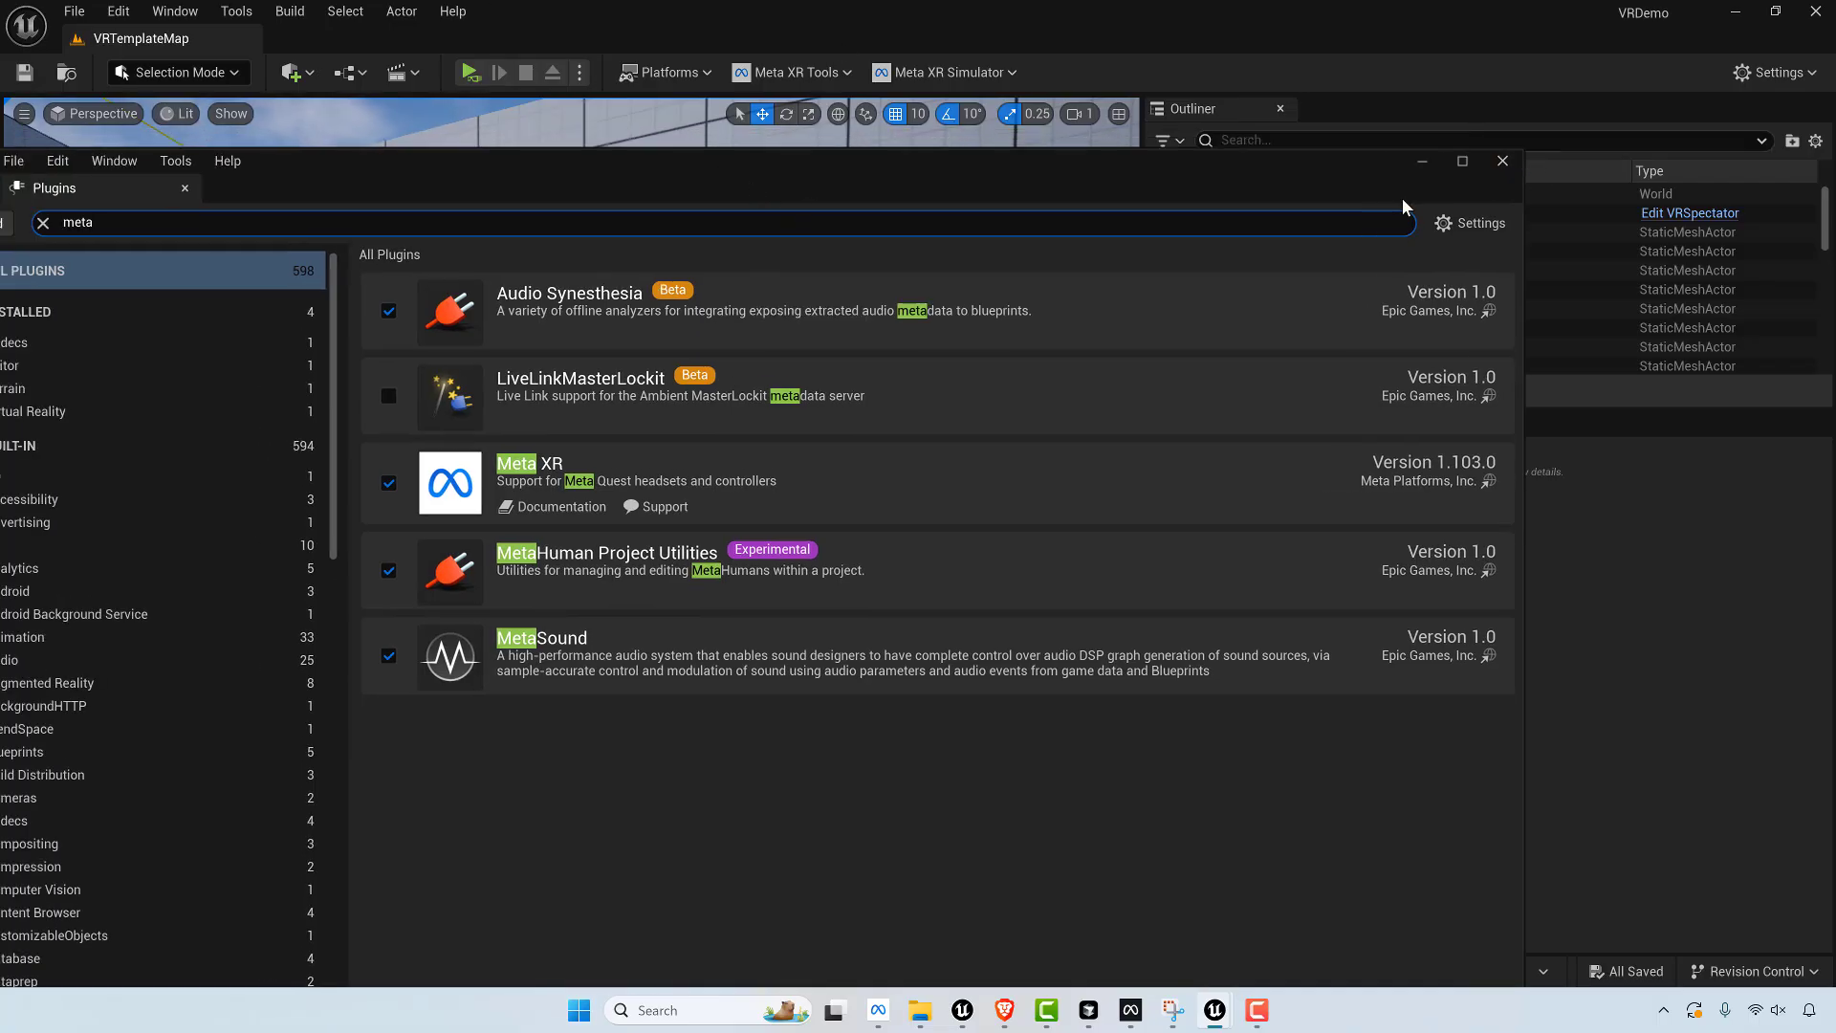
pyautogui.click(1505, 159)
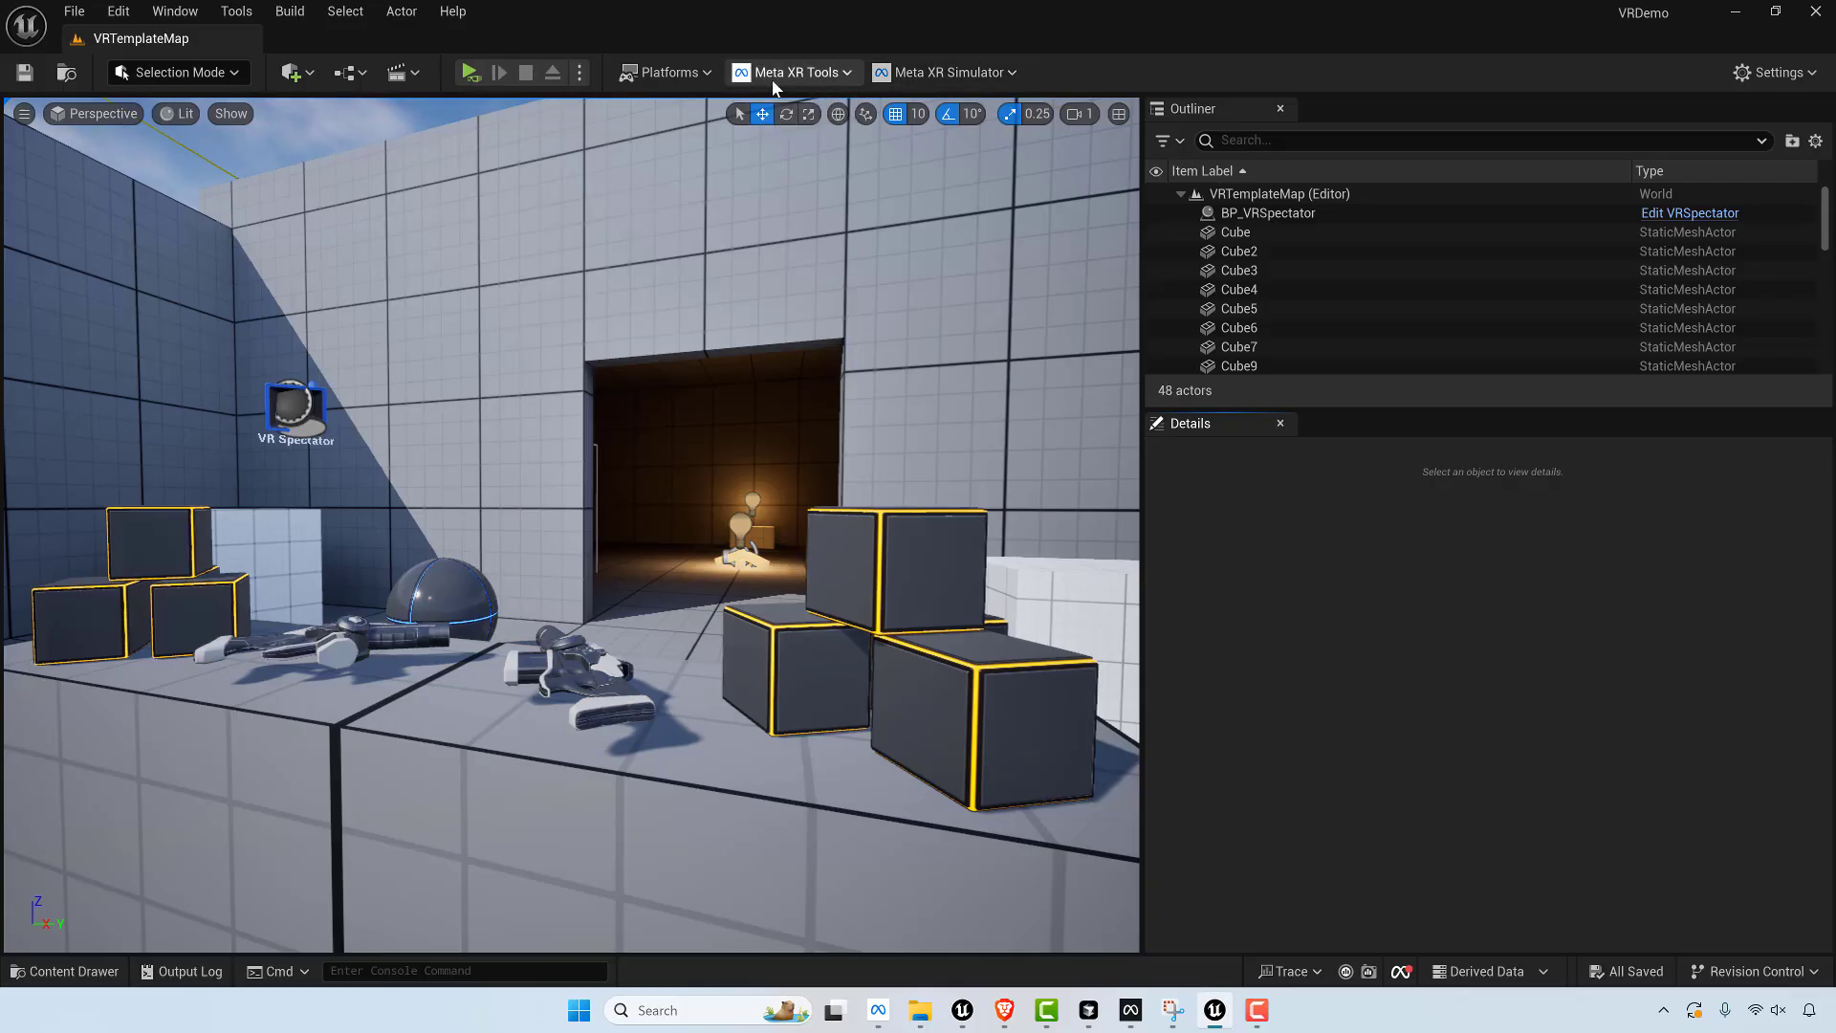
# - Expand the Meta XR Tools menu, then the Meta XR Simulator options in the toolbar
pyautogui.click(818, 74)
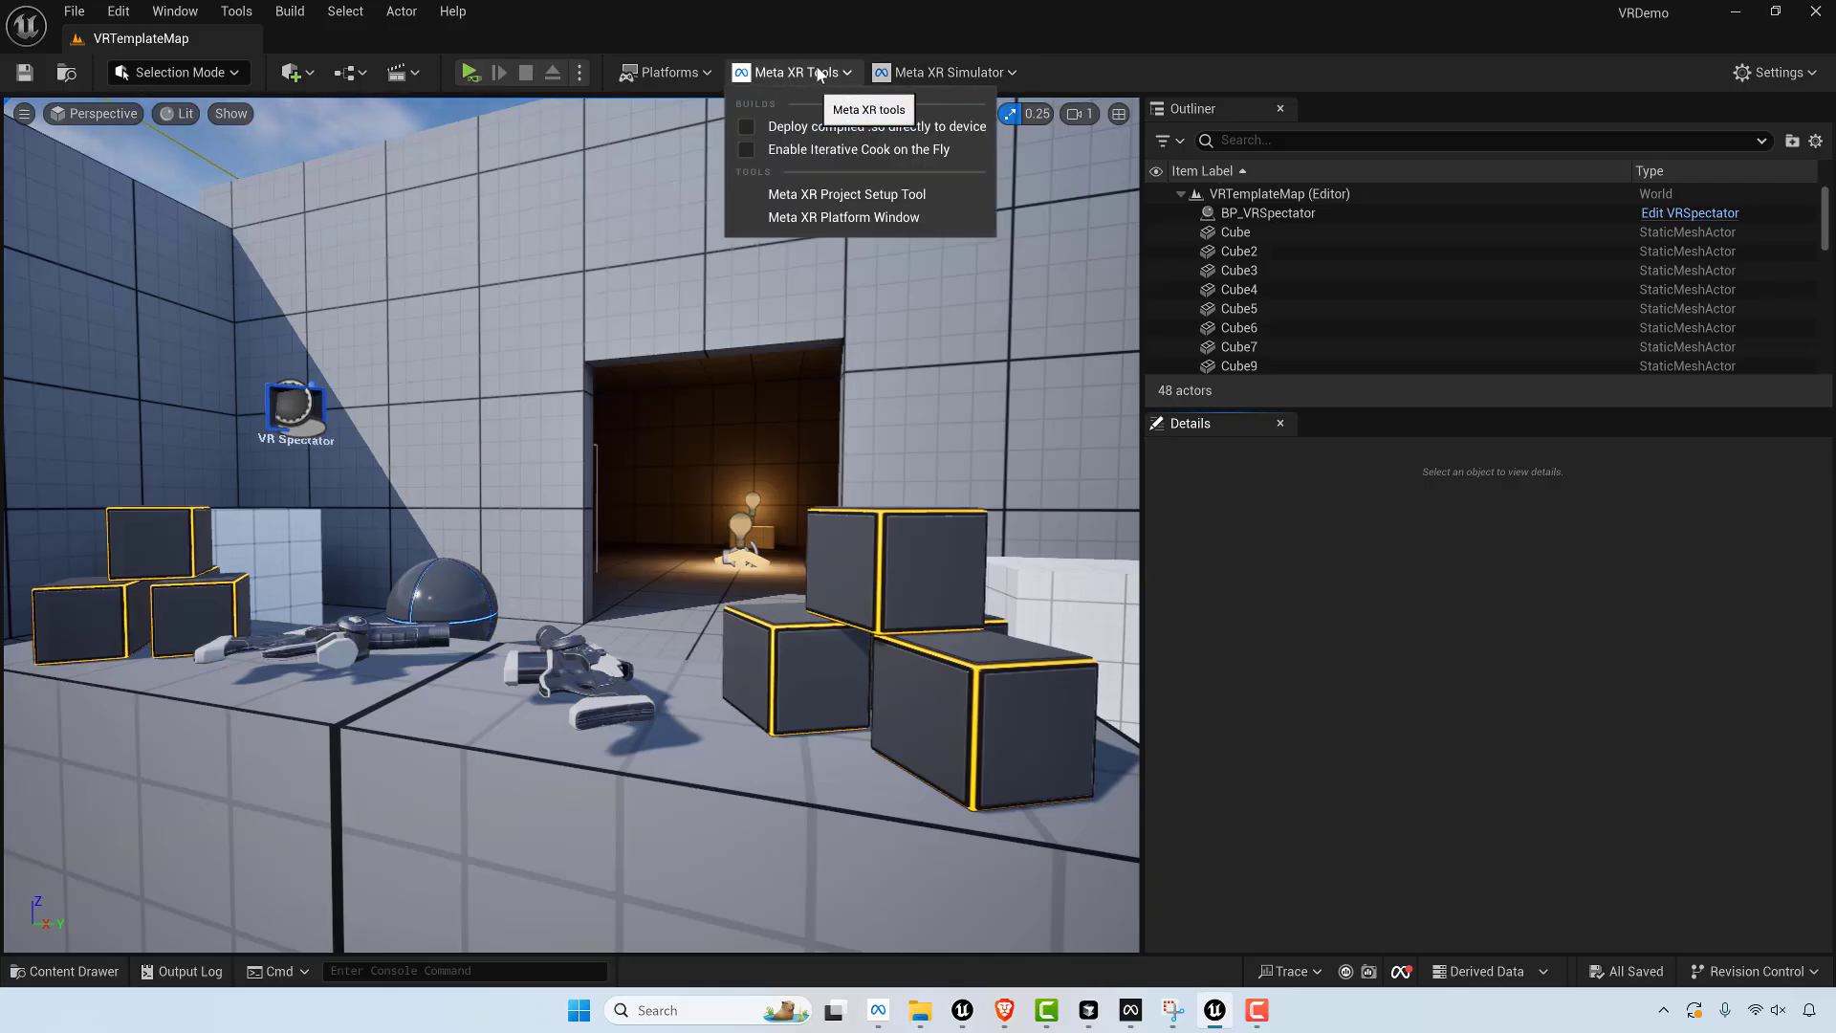
pyautogui.click(904, 73)
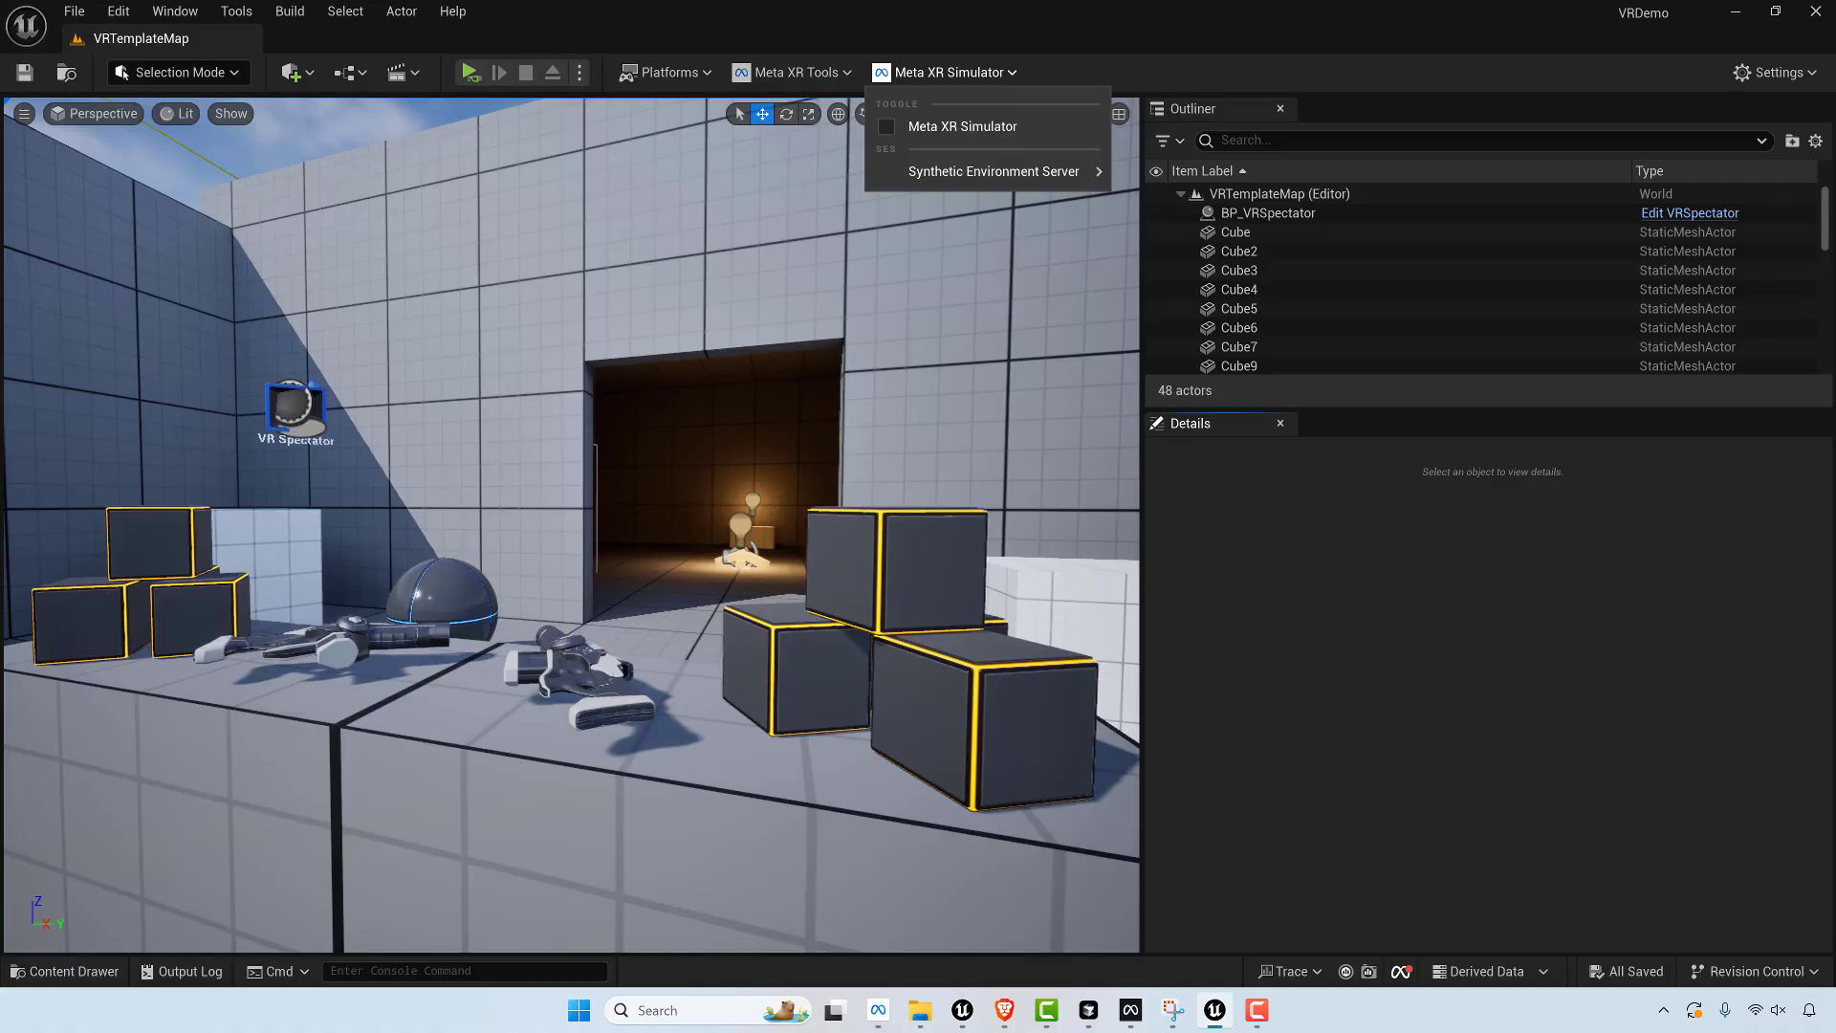
# - Switch to Meta Quest Developer Hub to view the Quest 3's CPU, GPU and memory metrics
pyautogui.hotkey('alt', 'Tab')
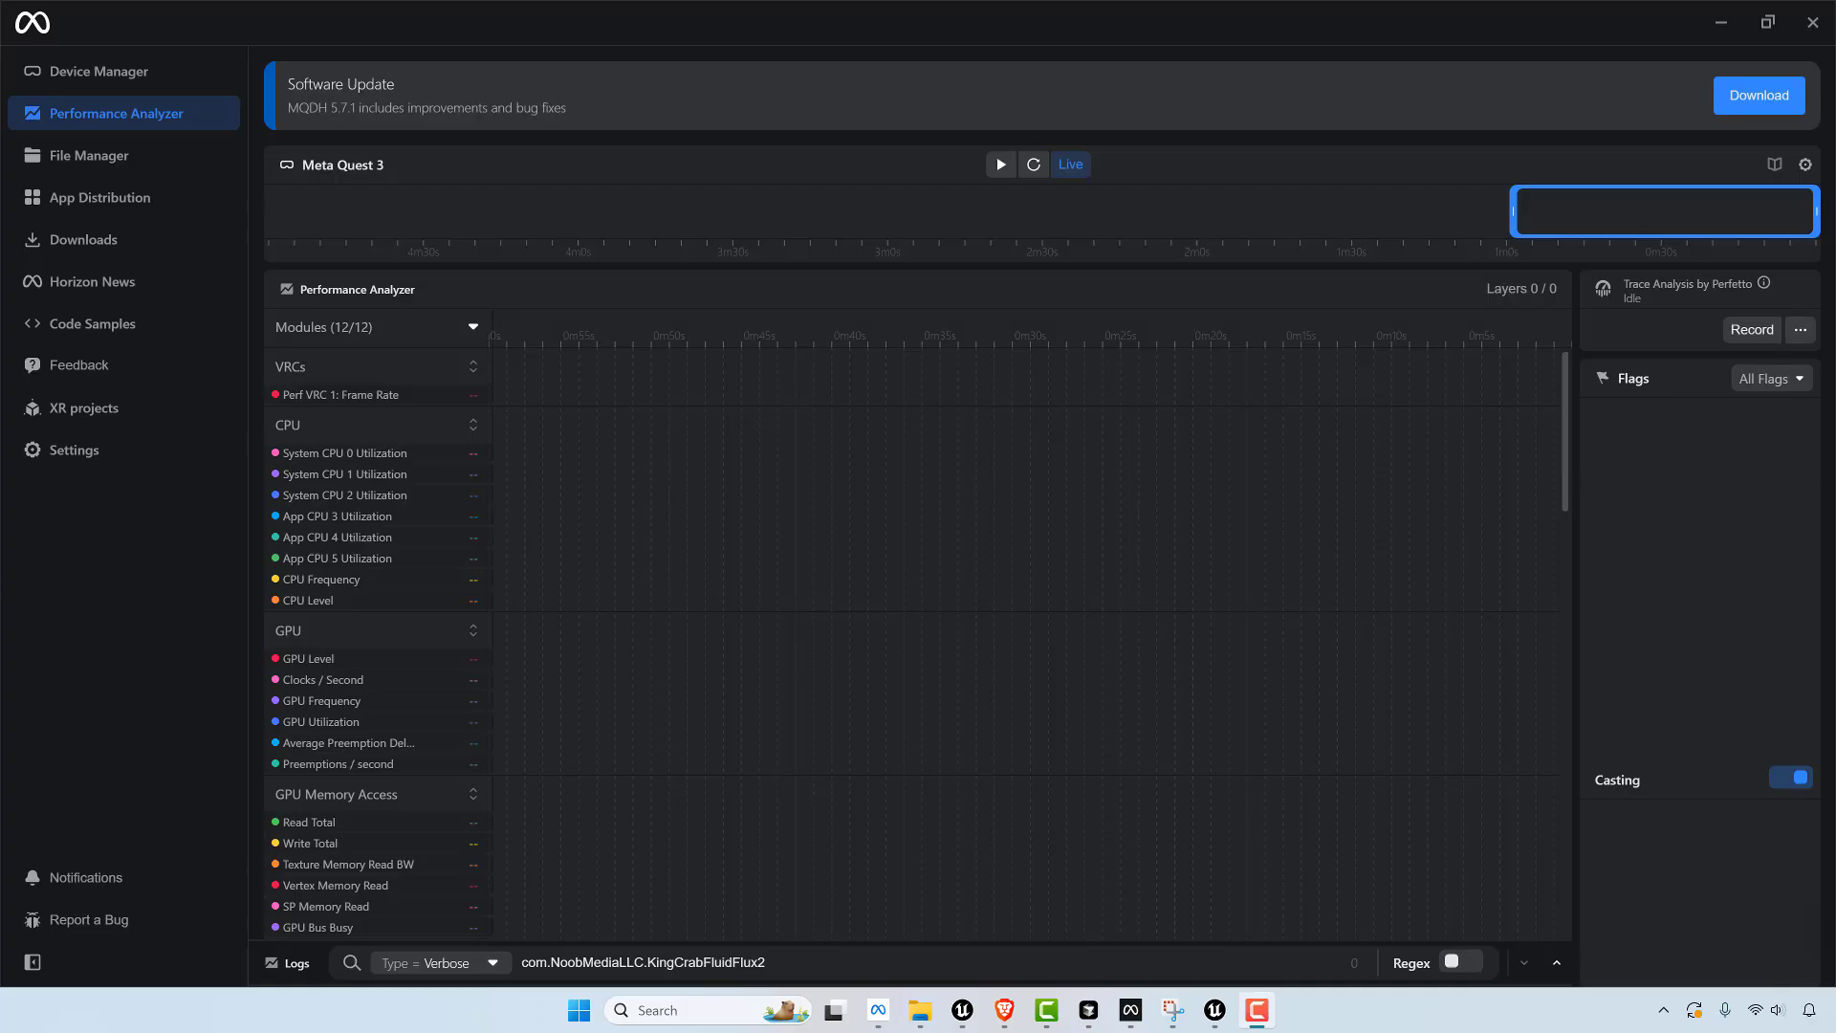
# - Return to the Device Manager view in Meta Quest Developer Hub
pyautogui.click(99, 71)
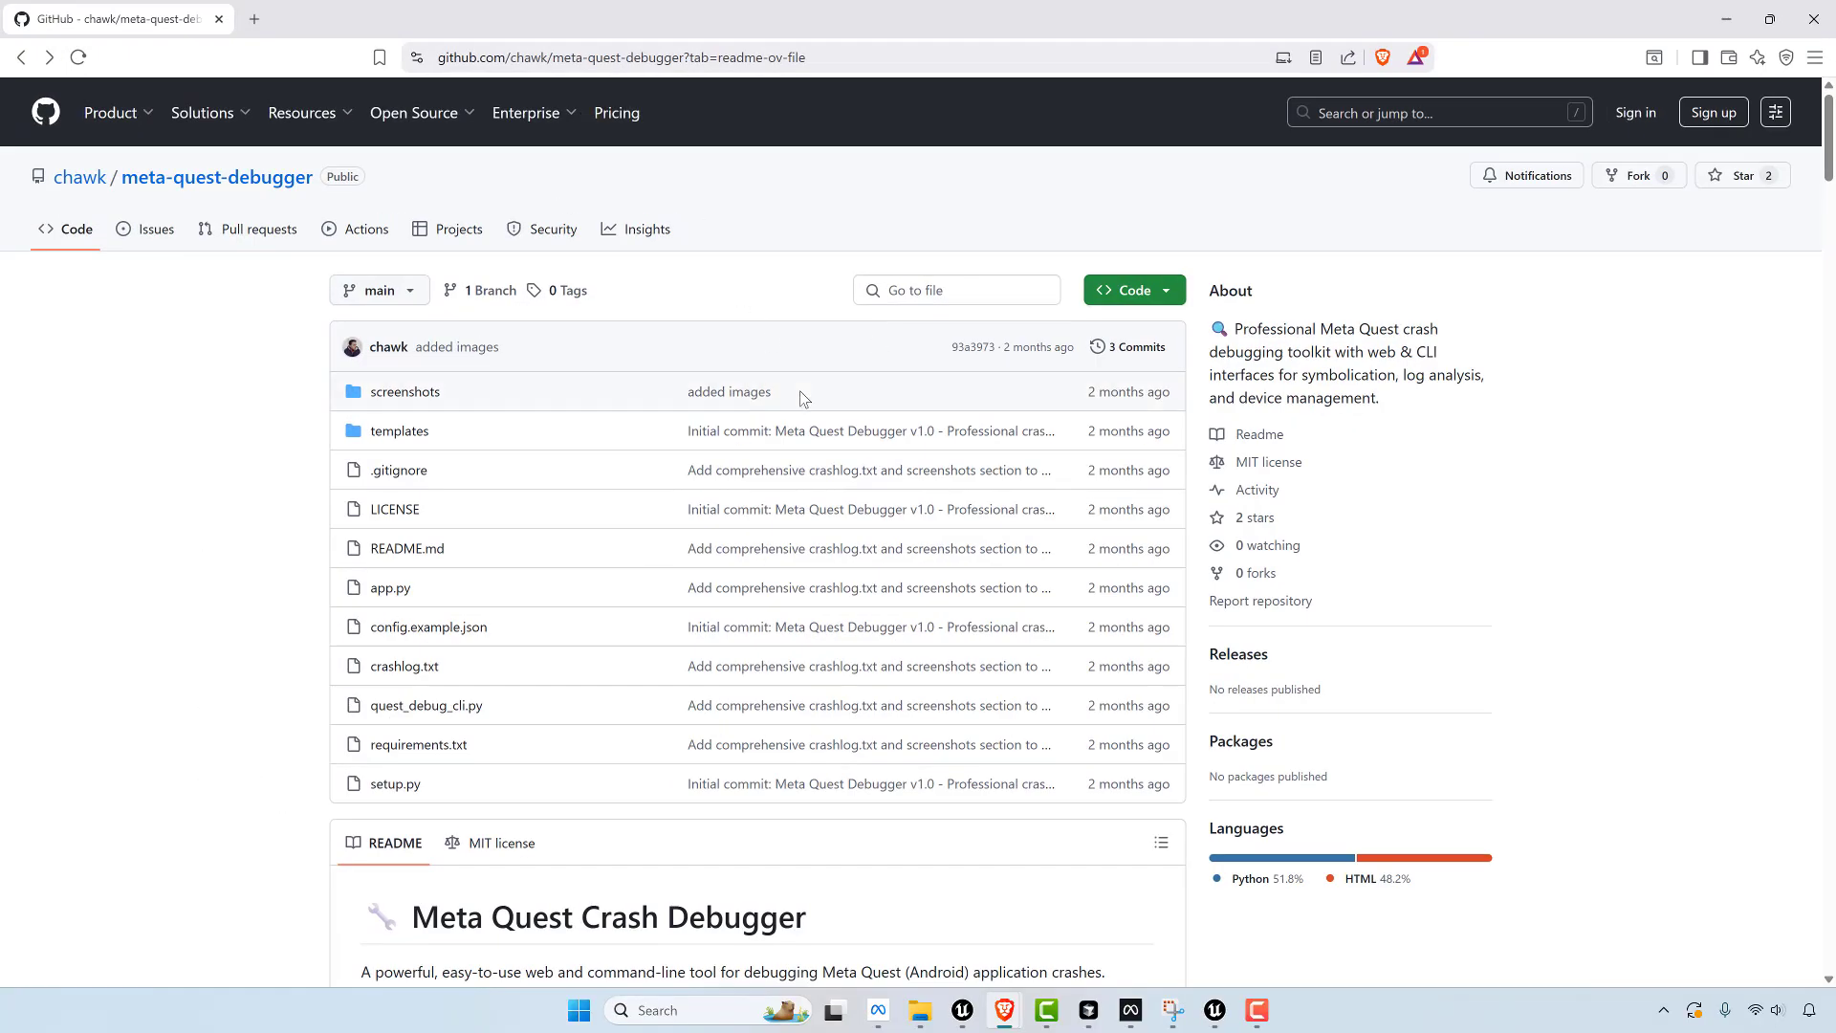
# - Browse the README screenshots and open symbolication-results.png on its own file page
pyautogui.scroll(-8, 1151, 632)
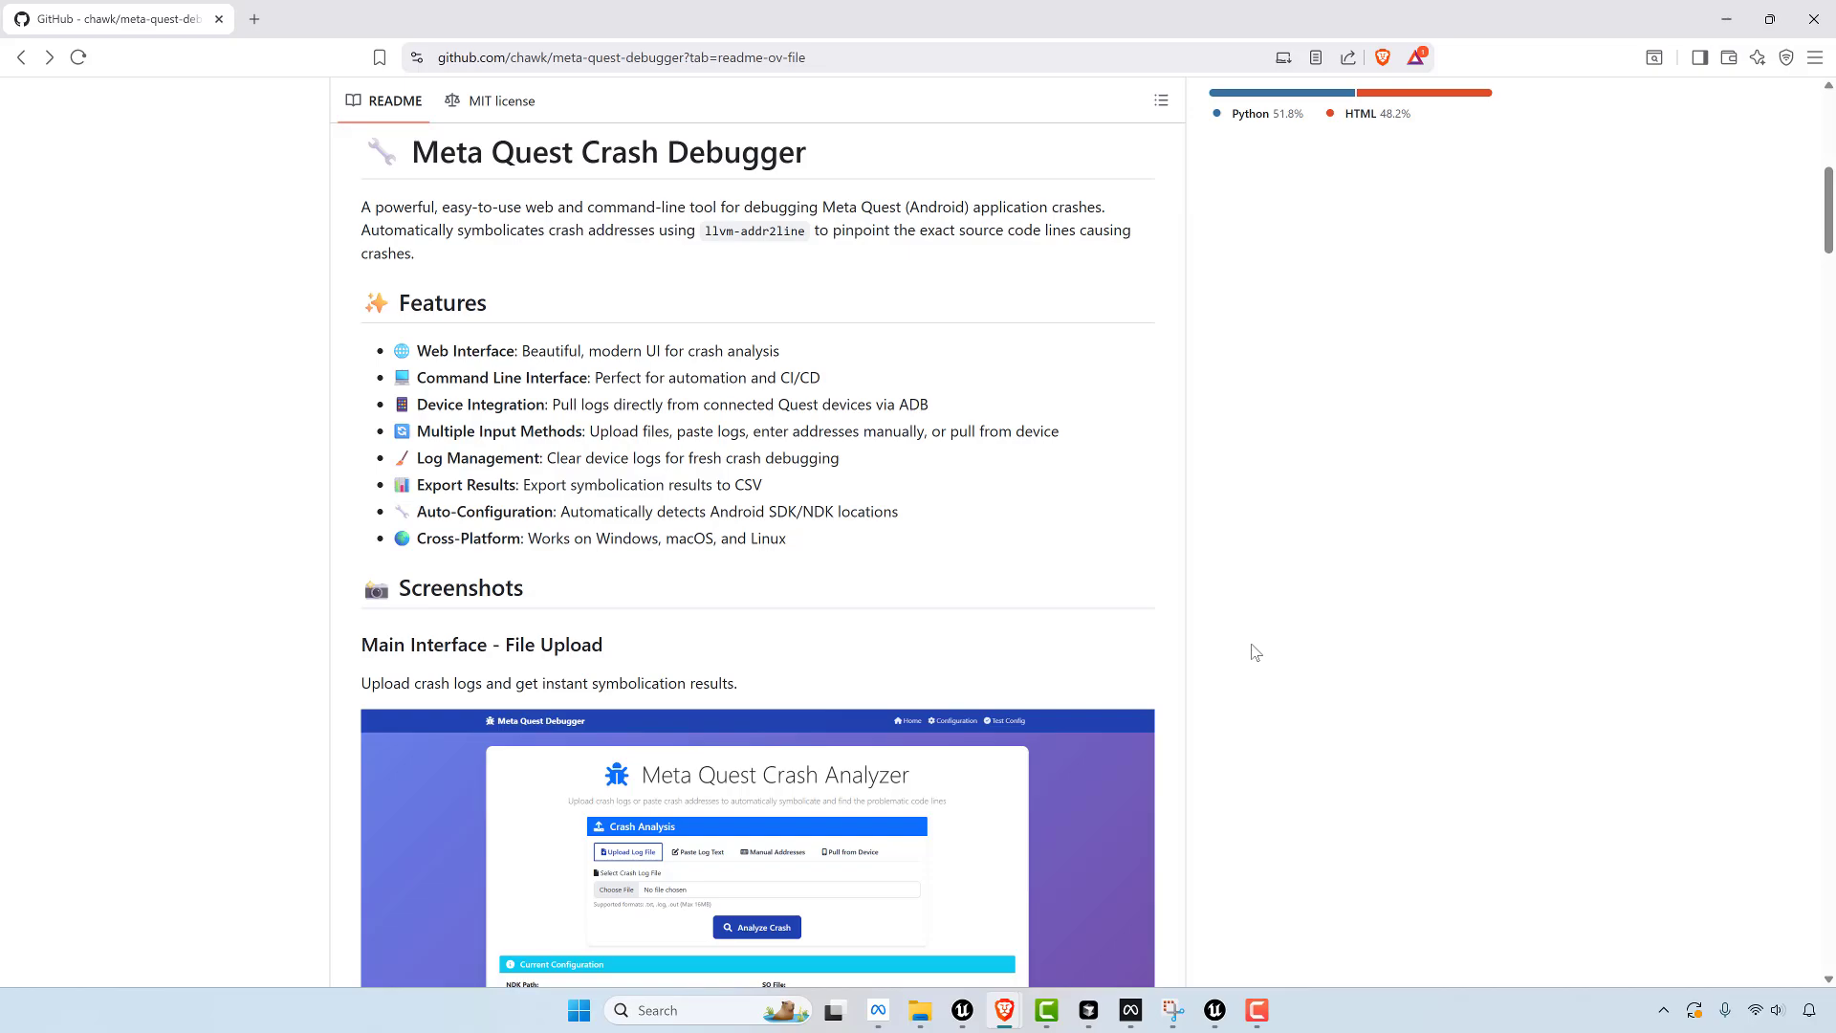
pyautogui.scroll(-3, 1197, 591)
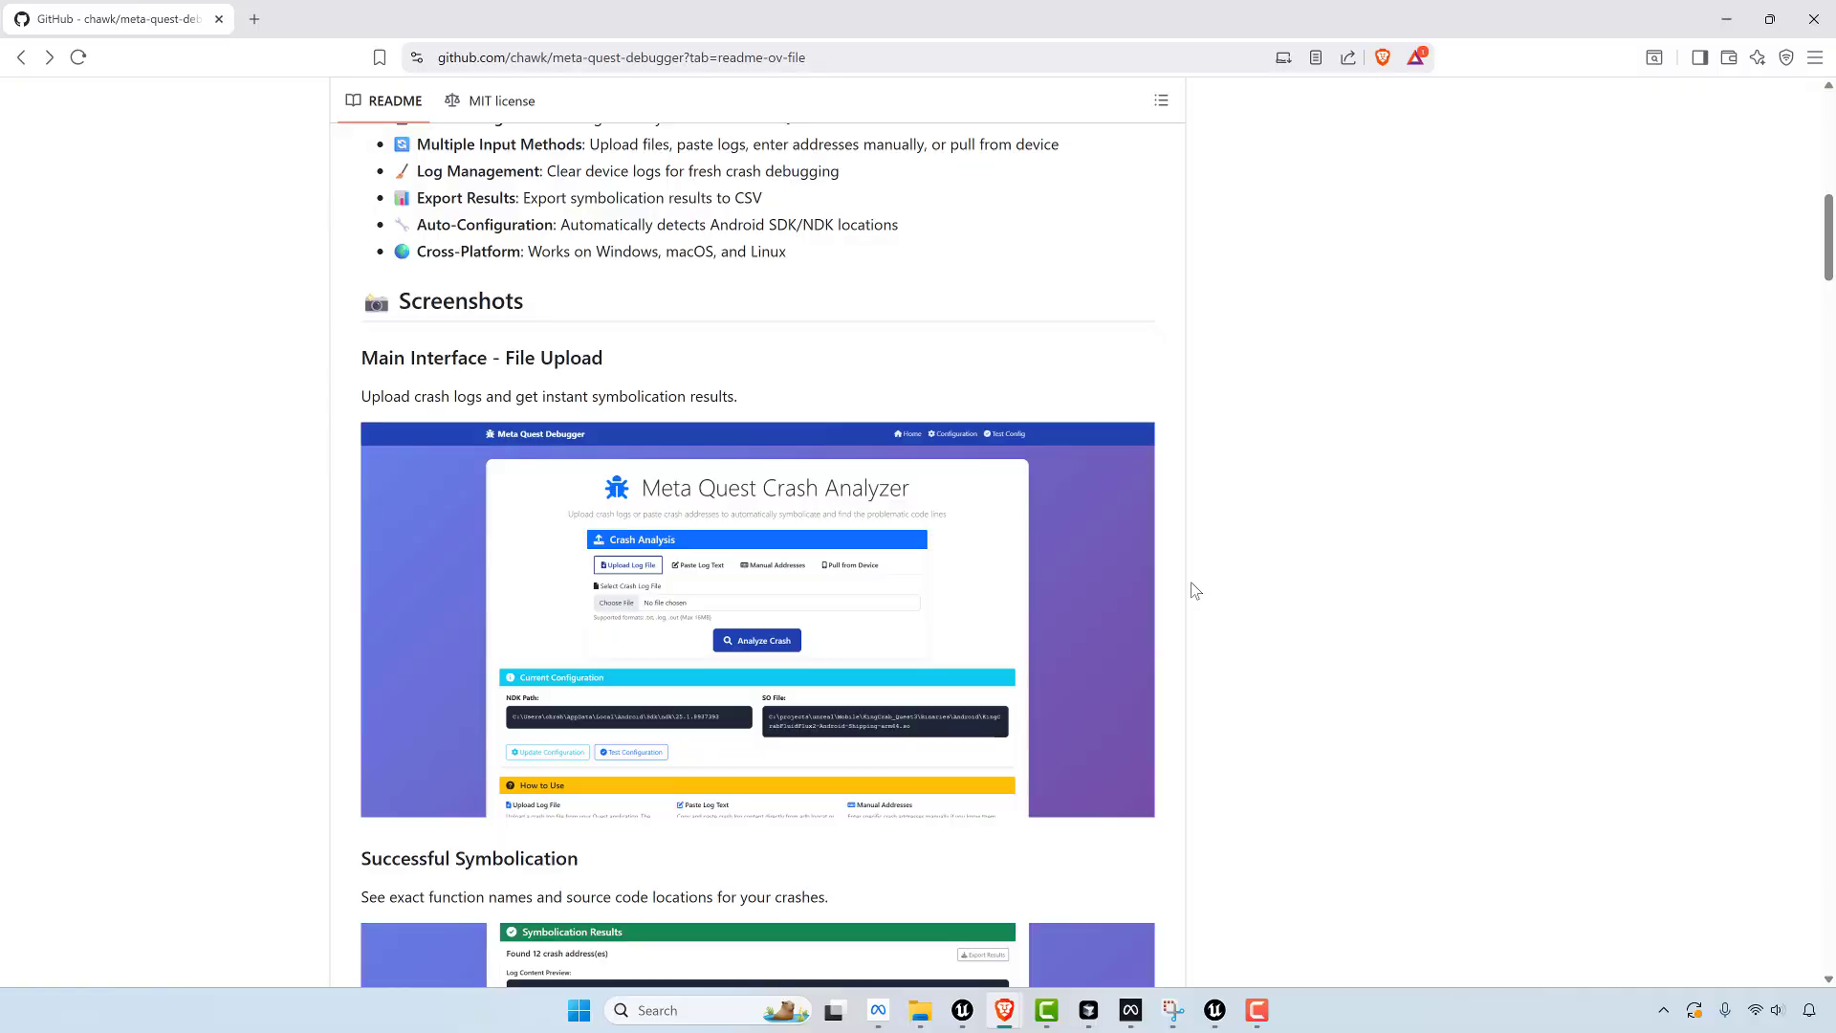
pyautogui.scroll(-6, 1230, 603)
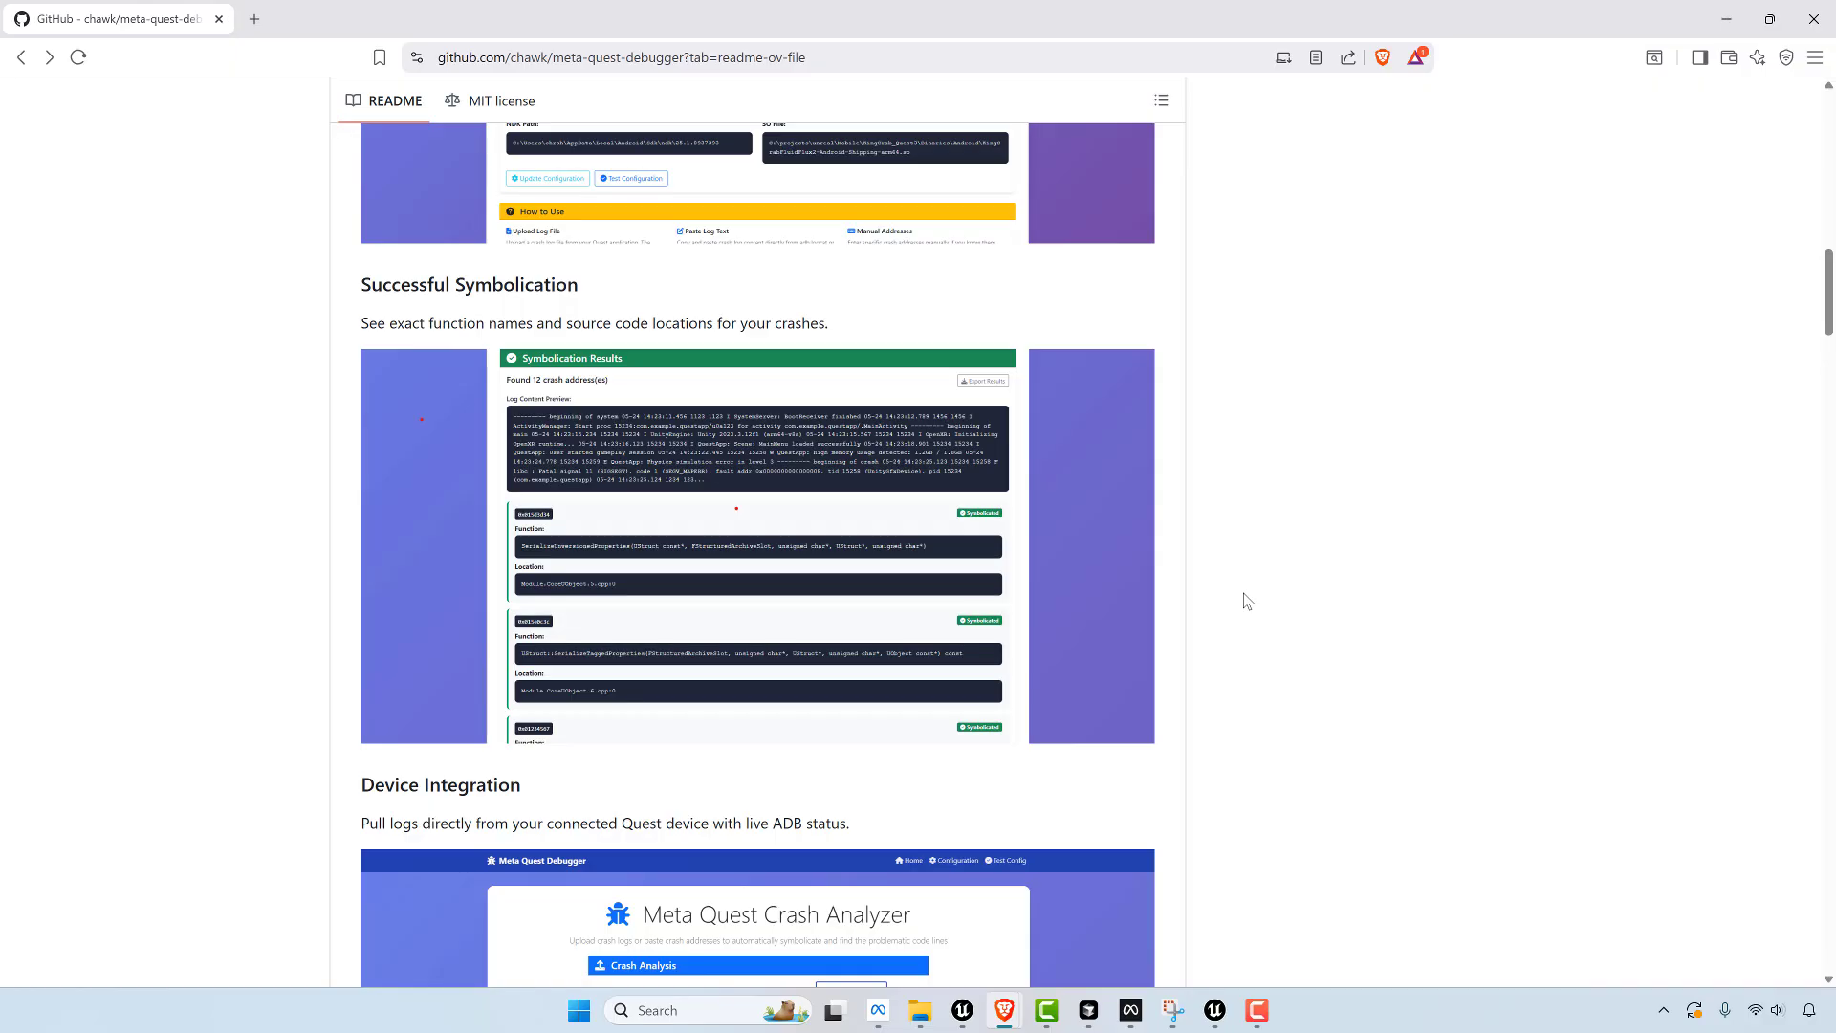
pyautogui.scroll(8, 1205, 641)
pyautogui.scroll(-2, 1168, 685)
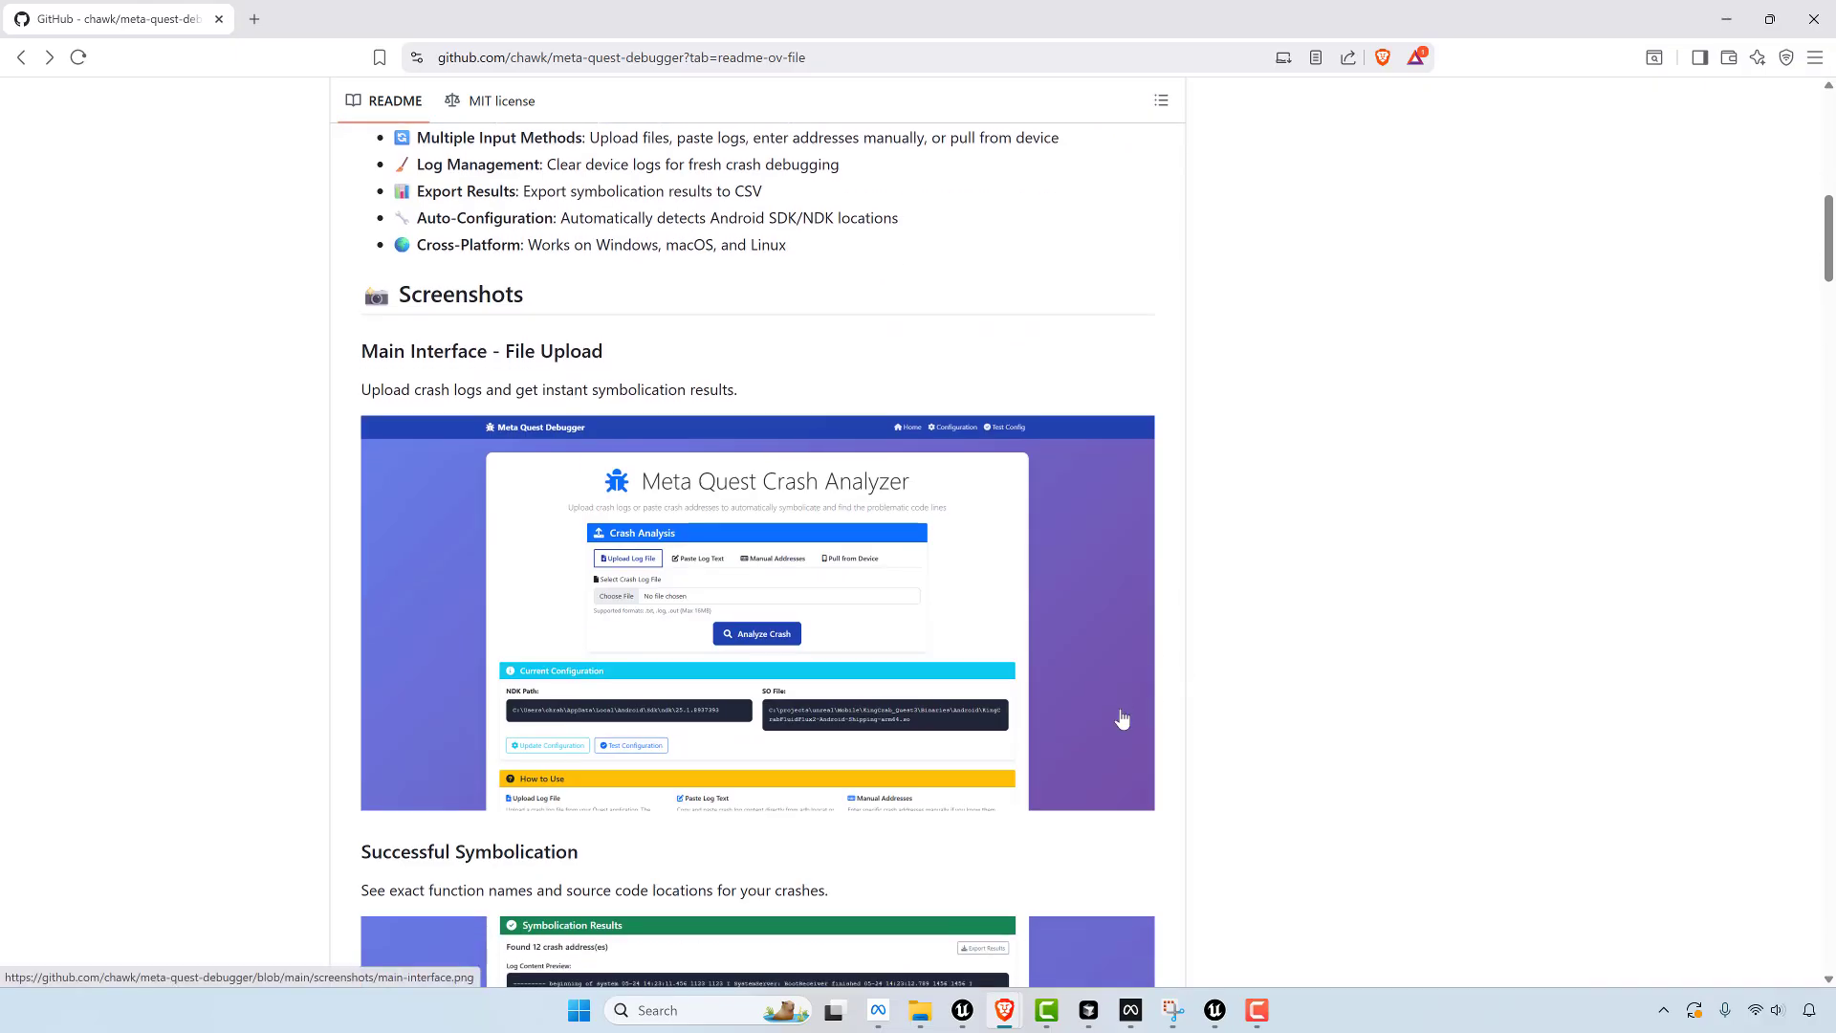
pyautogui.scroll(-2, 1123, 719)
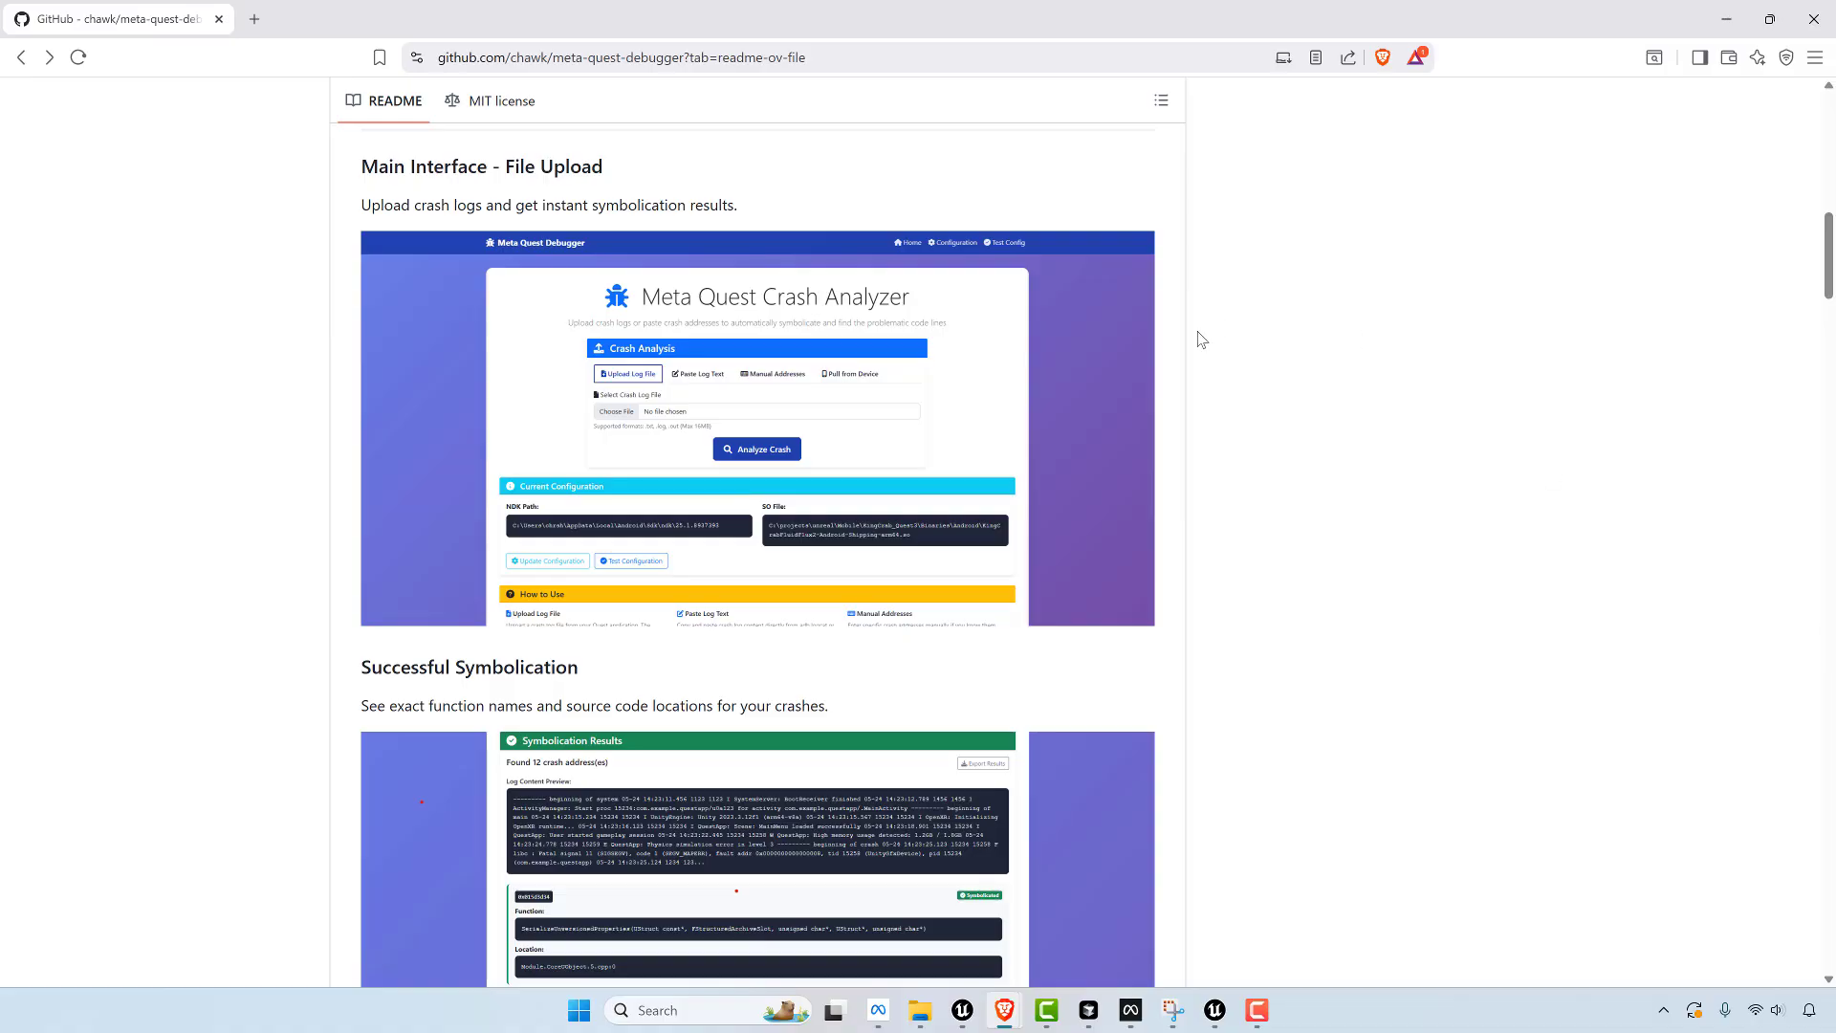
pyautogui.scroll(-9, 1191, 335)
pyautogui.scroll(-3, 999, 349)
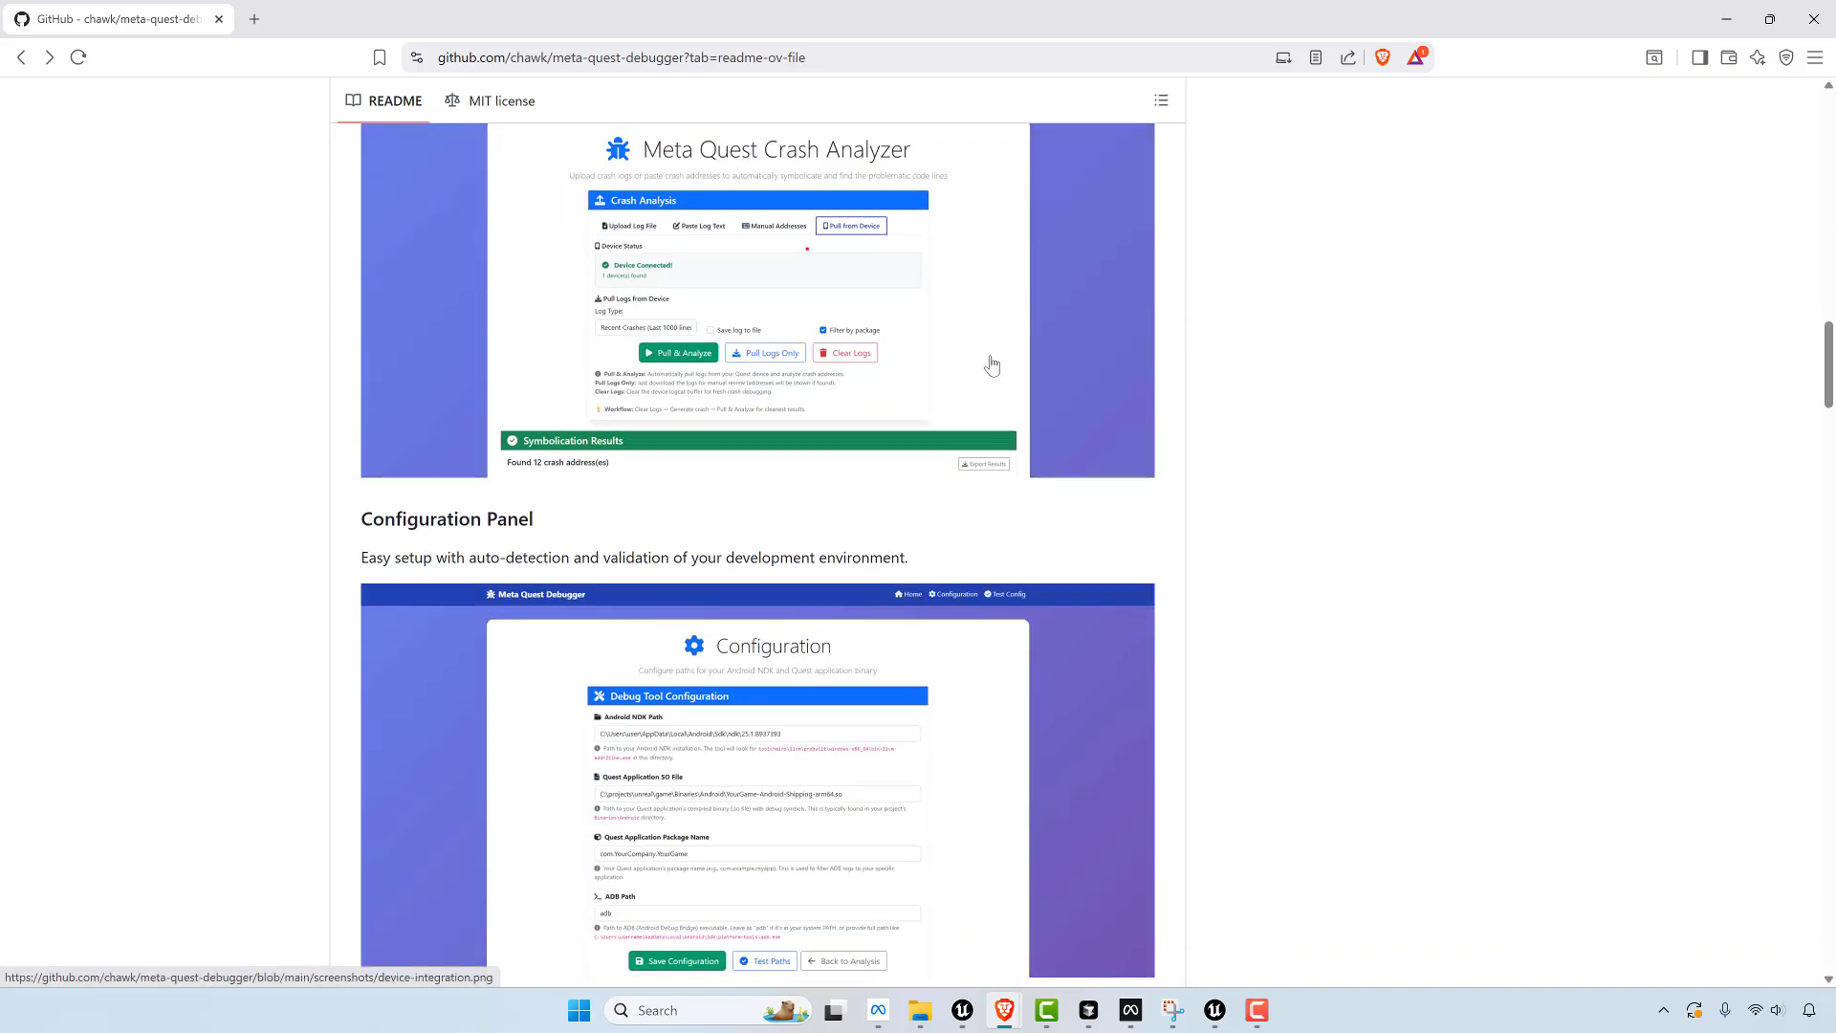
pyautogui.scroll(1, 992, 369)
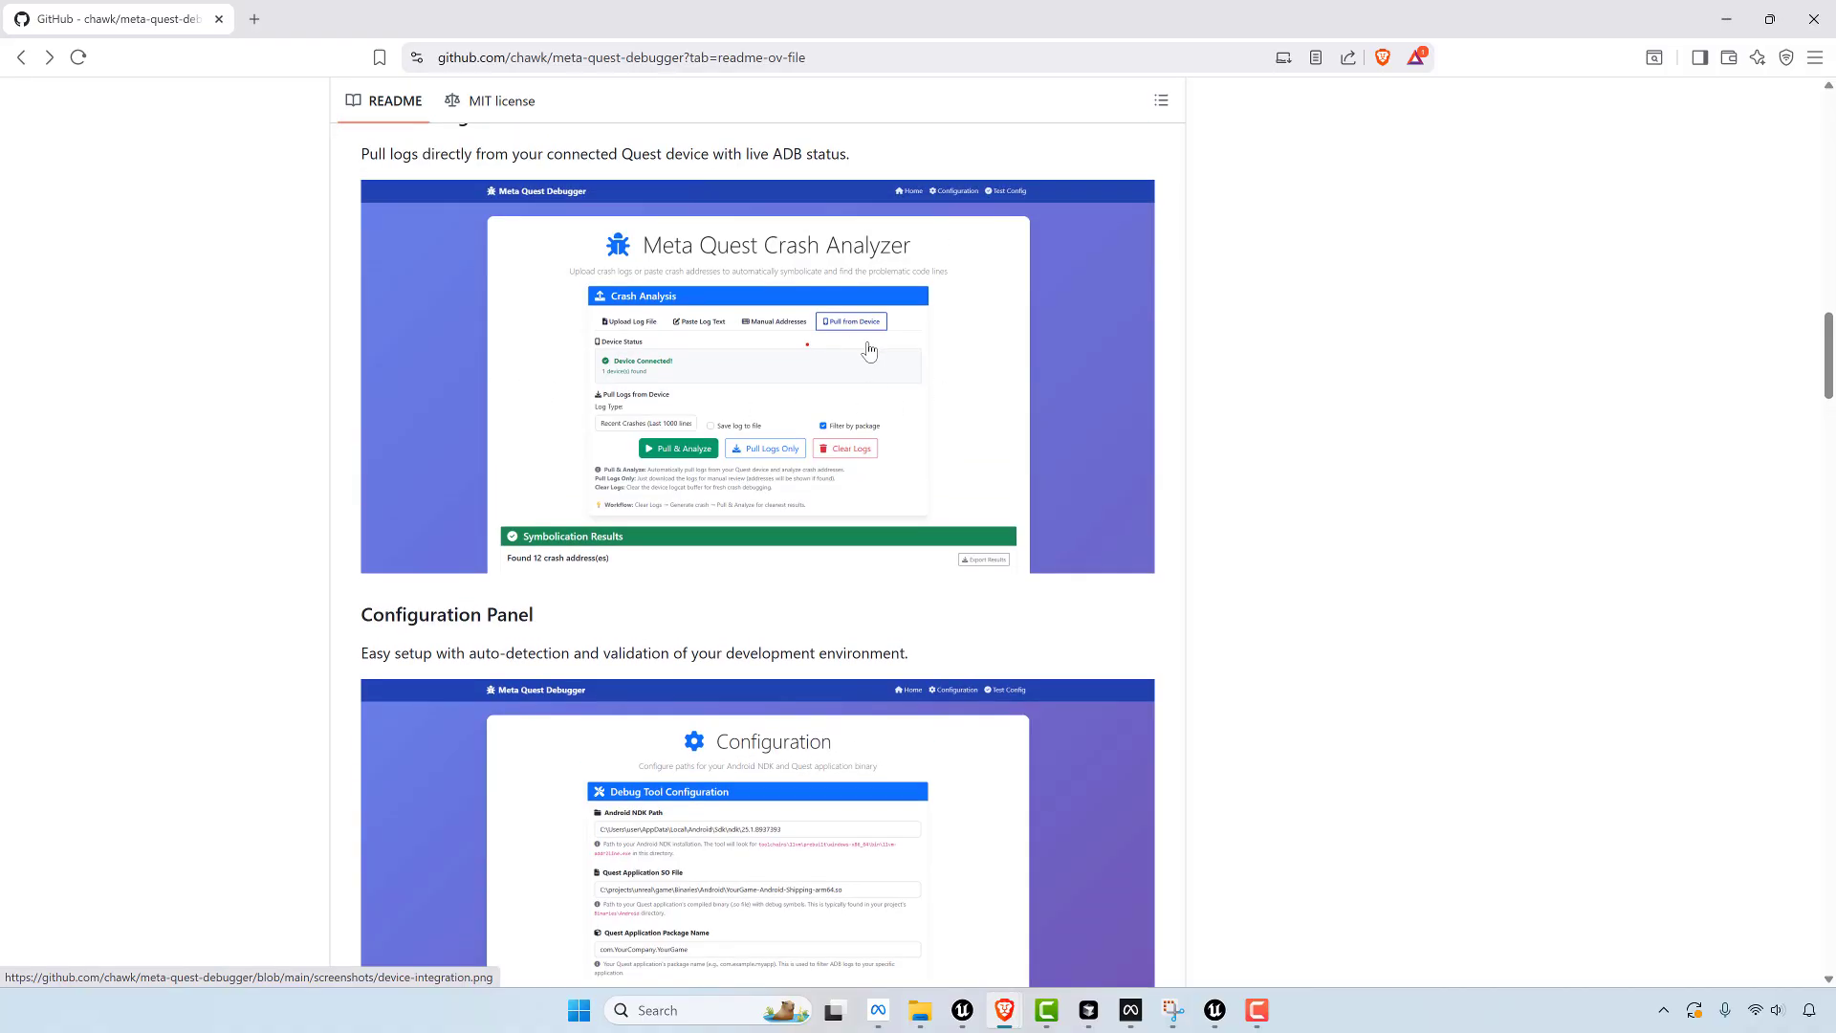
pyautogui.scroll(-7, 1016, 606)
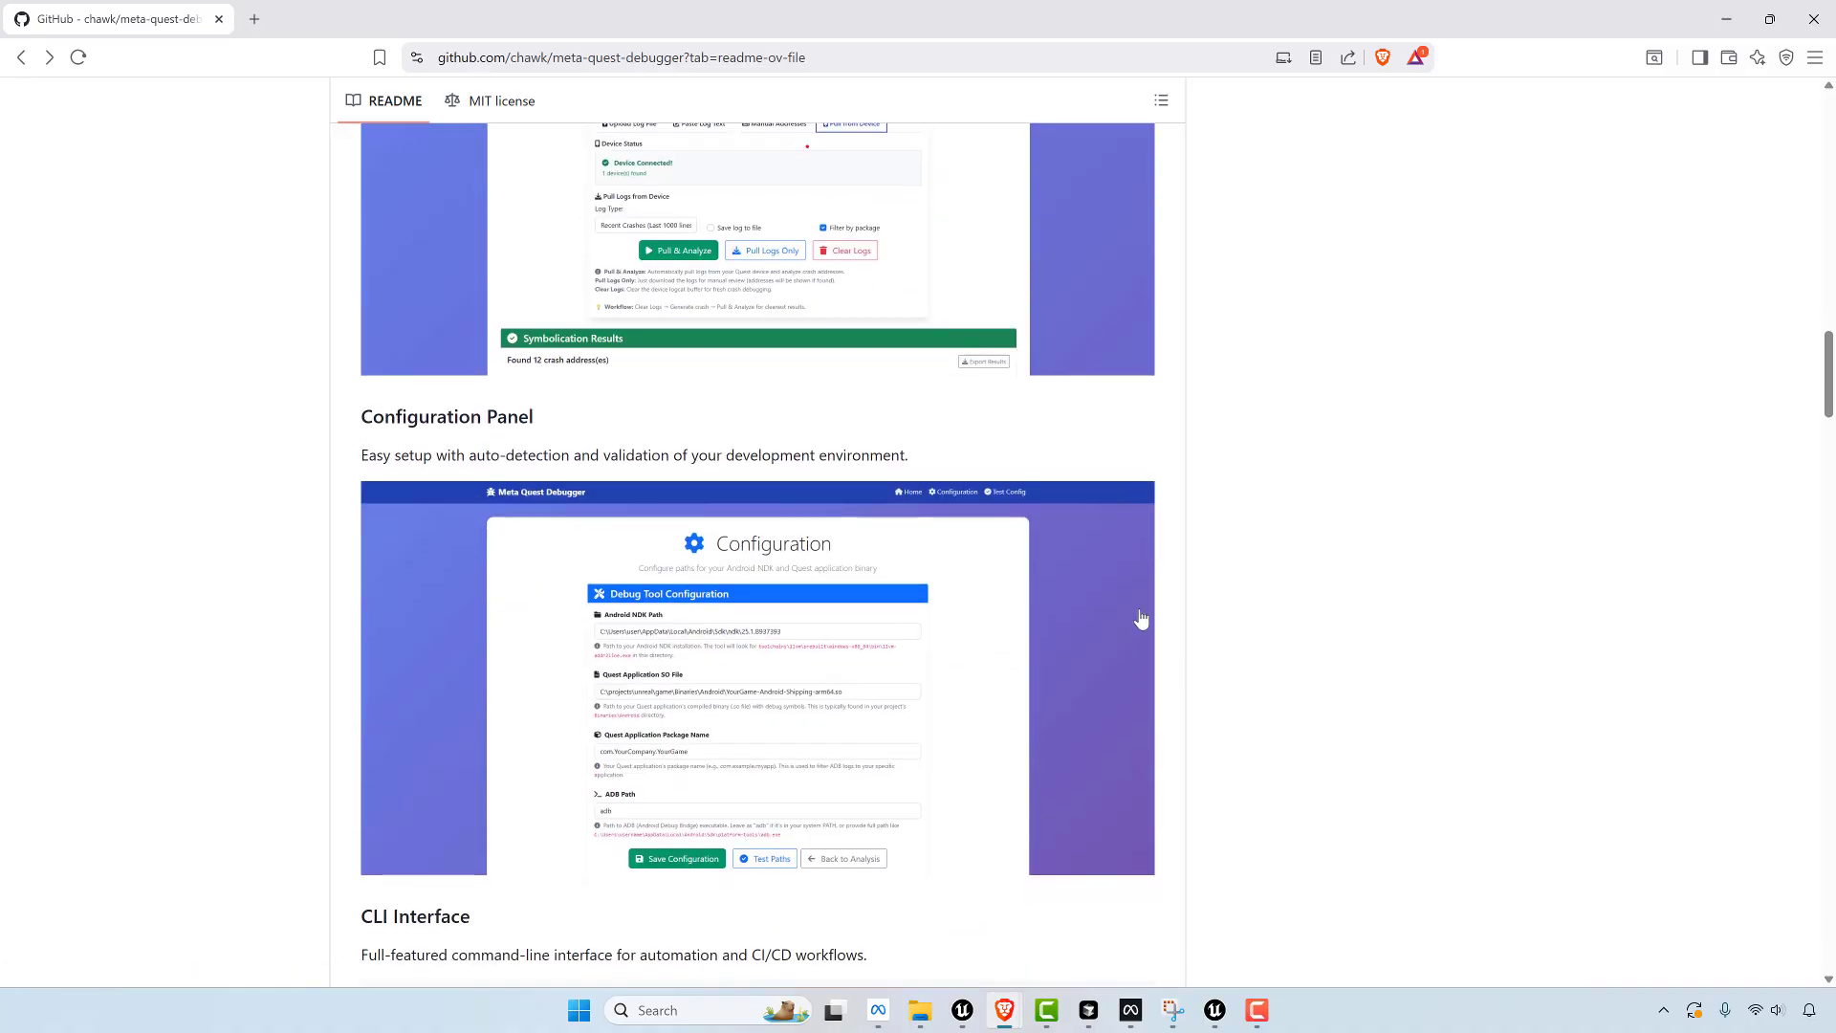
pyautogui.scroll(15, 1164, 580)
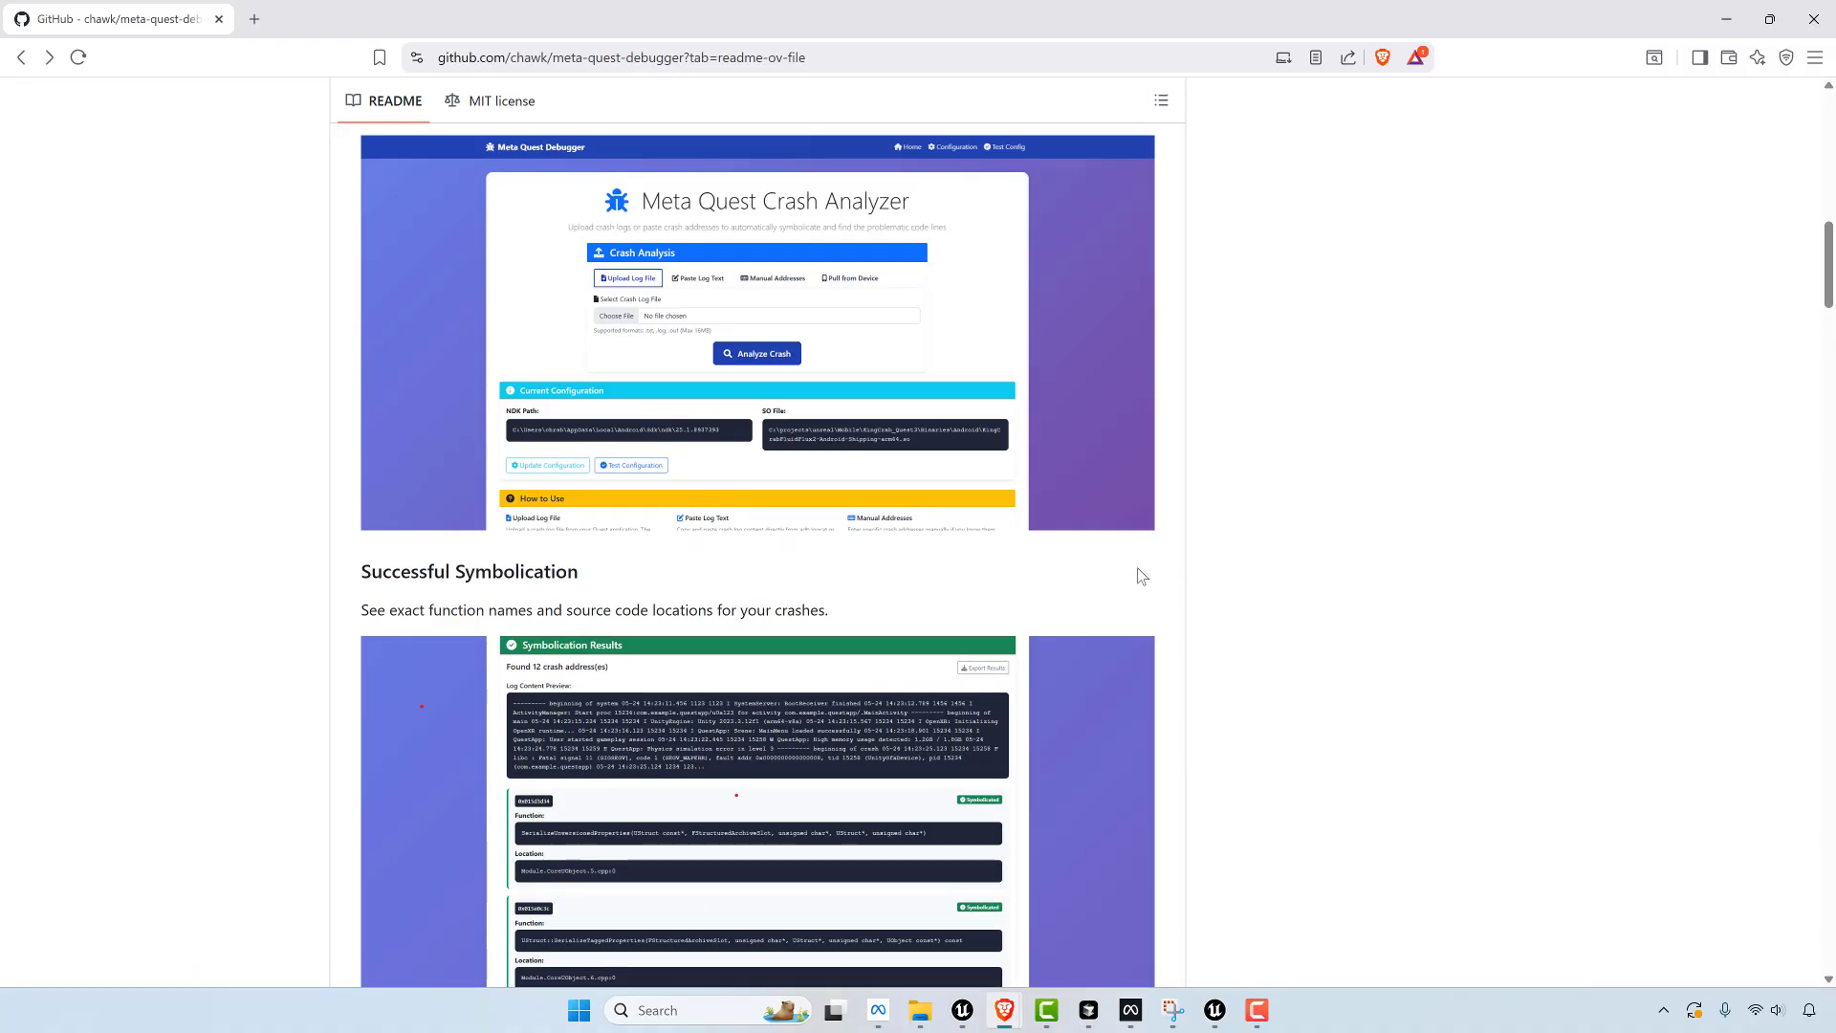
pyautogui.click(873, 723)
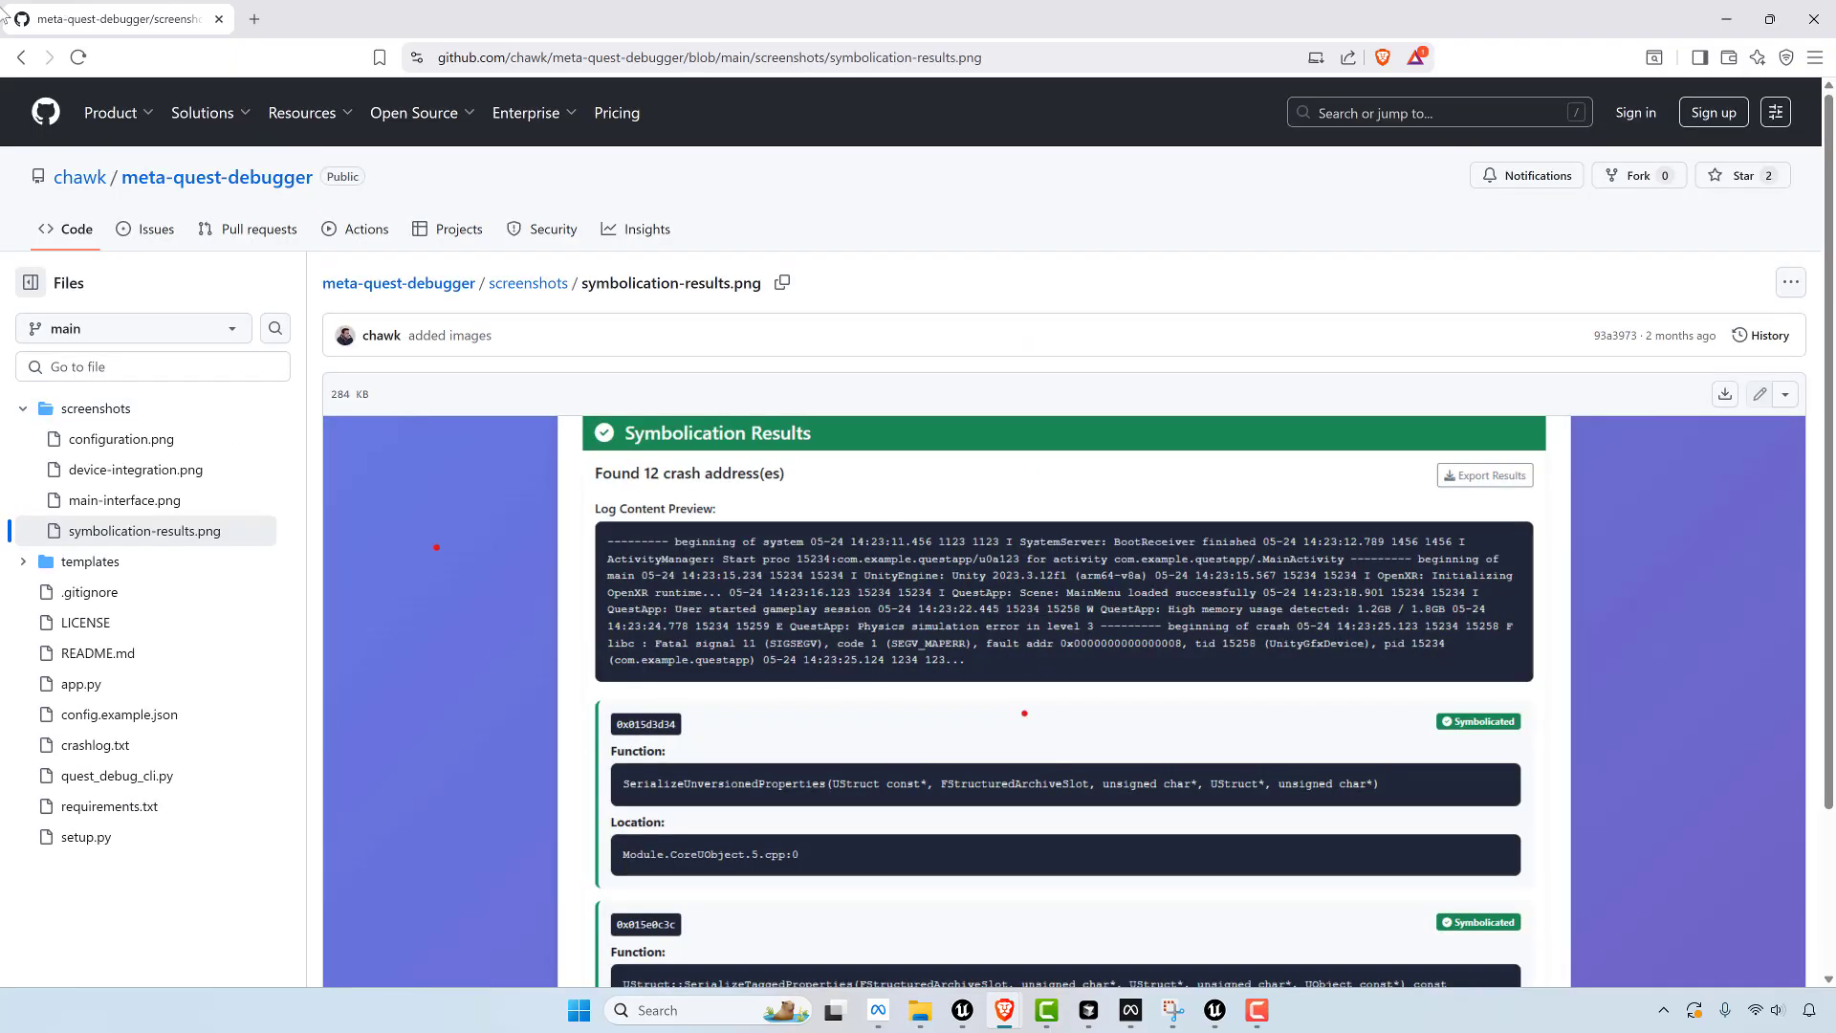
# - Go back to the meta-quest-debugger repository home, showing its file list and README
pyautogui.click(21, 57)
pyautogui.scroll(15, 1100, 455)
pyautogui.scroll(-3, 1086, 517)
pyautogui.scroll(-4, 980, 618)
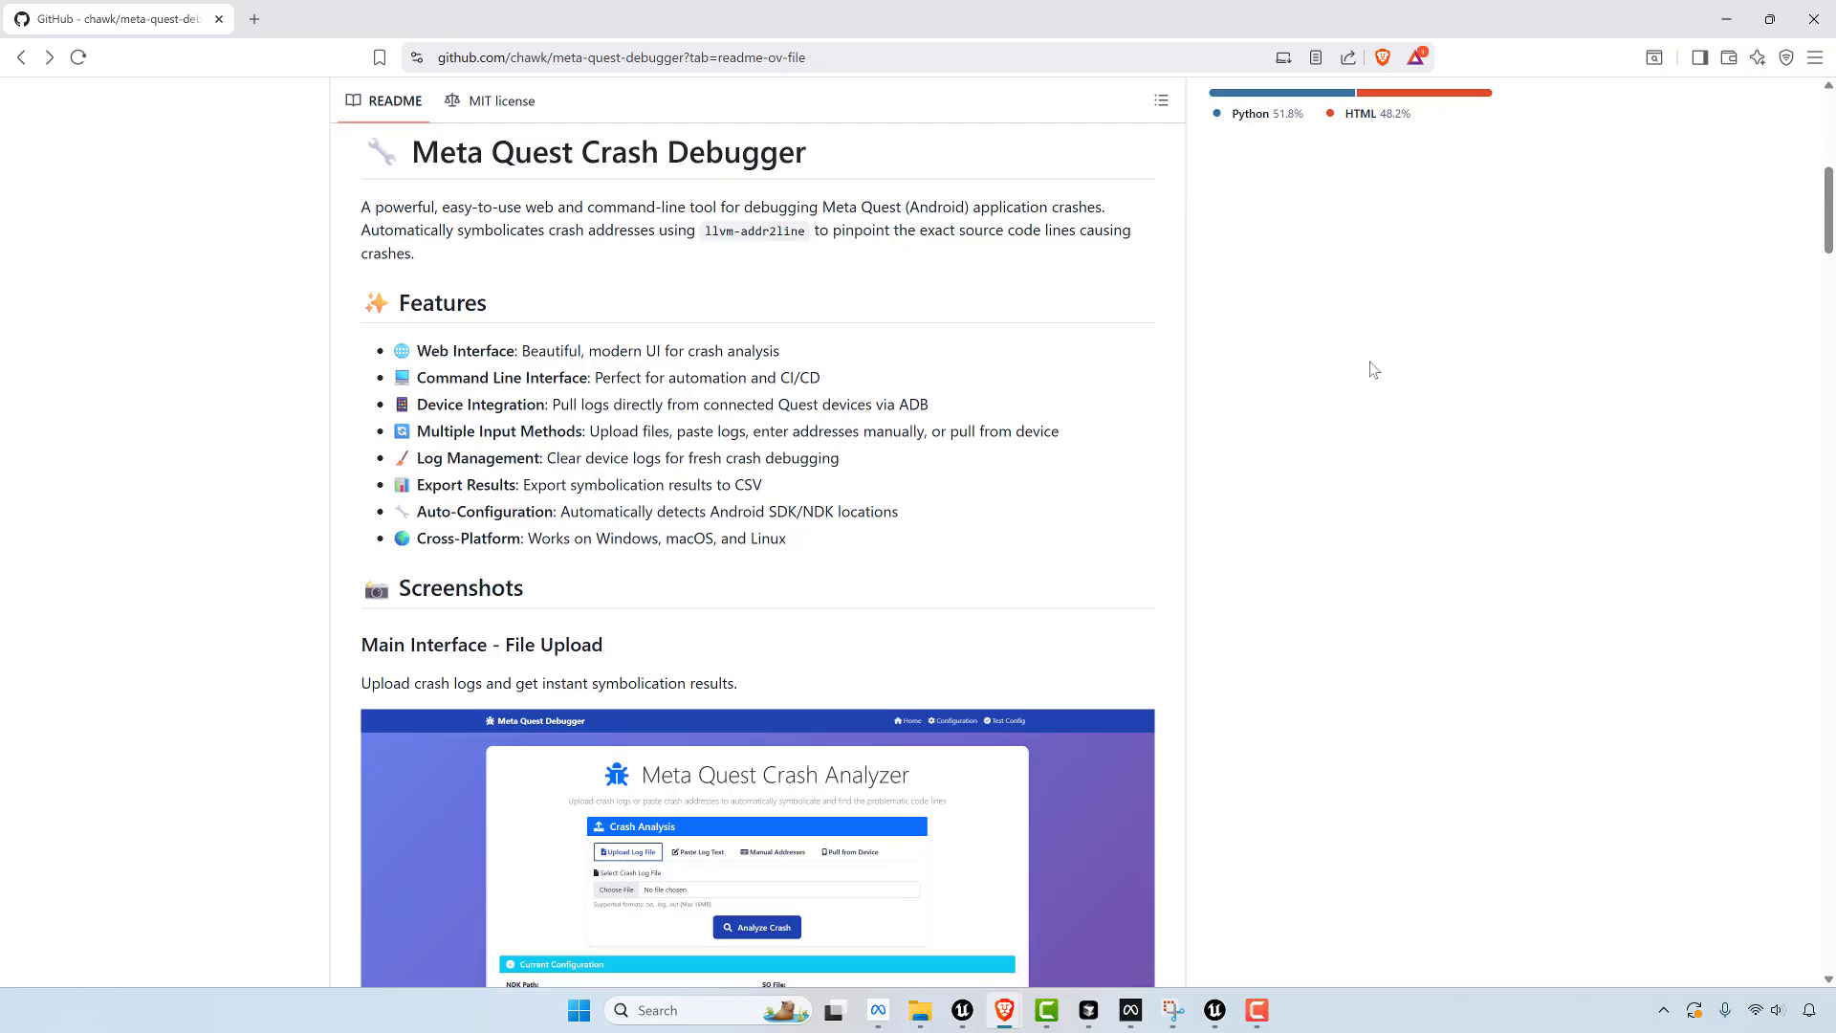
pyautogui.scroll(7, 1303, 392)
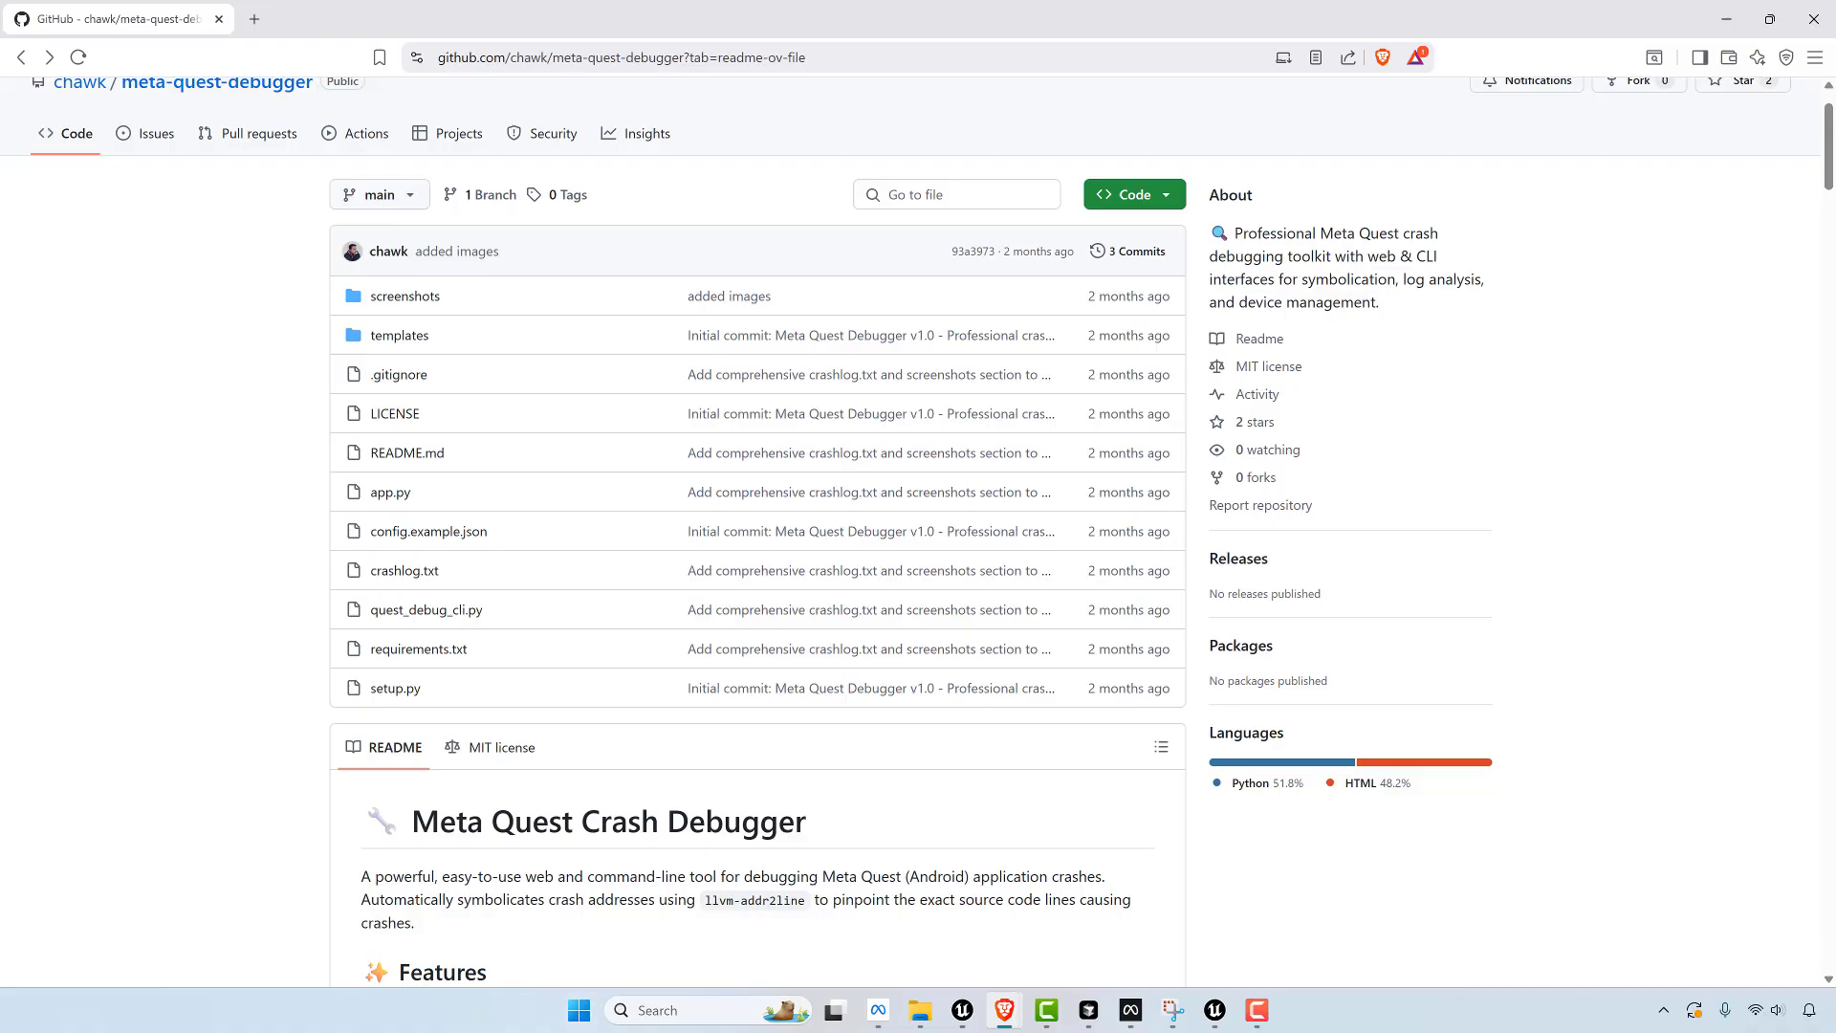
# - Close the GitHub meta-quest-debugger repository window
pyautogui.click(1004, 1010)
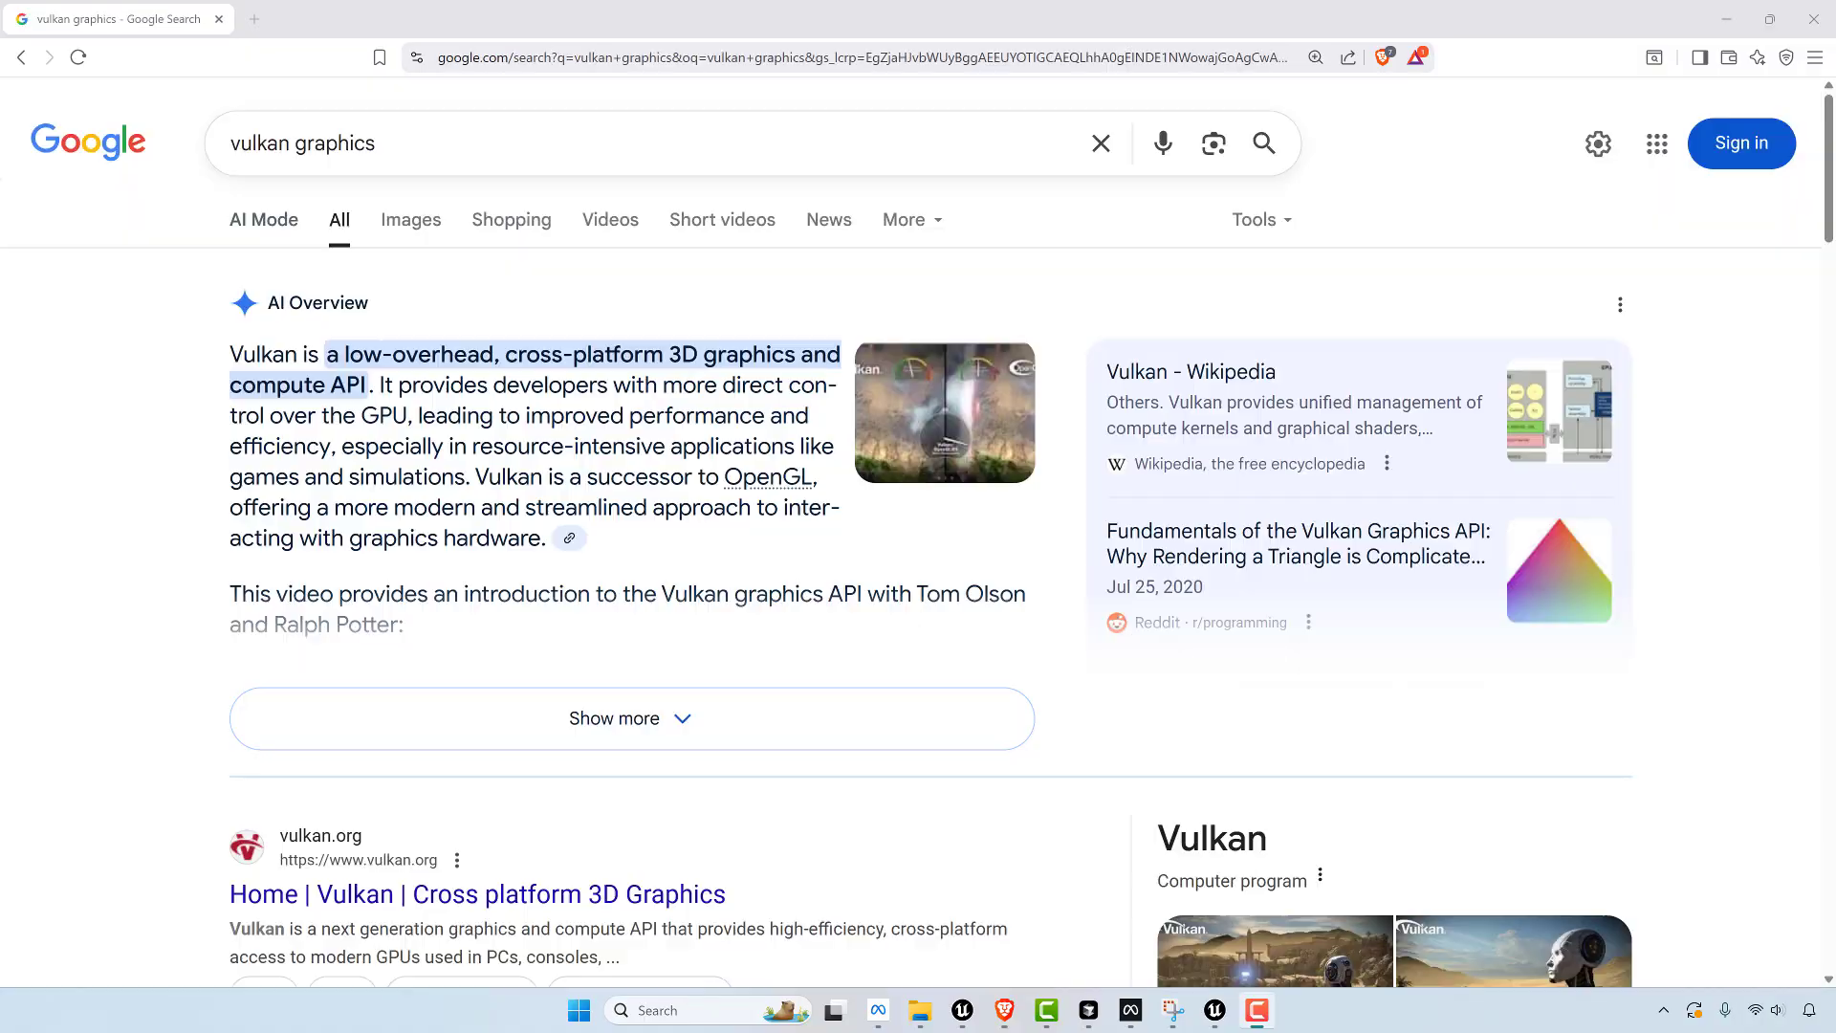
# - Scroll the 'vulkan graphics' Google results down and back up
pyautogui.scroll(-2, 748, 412)
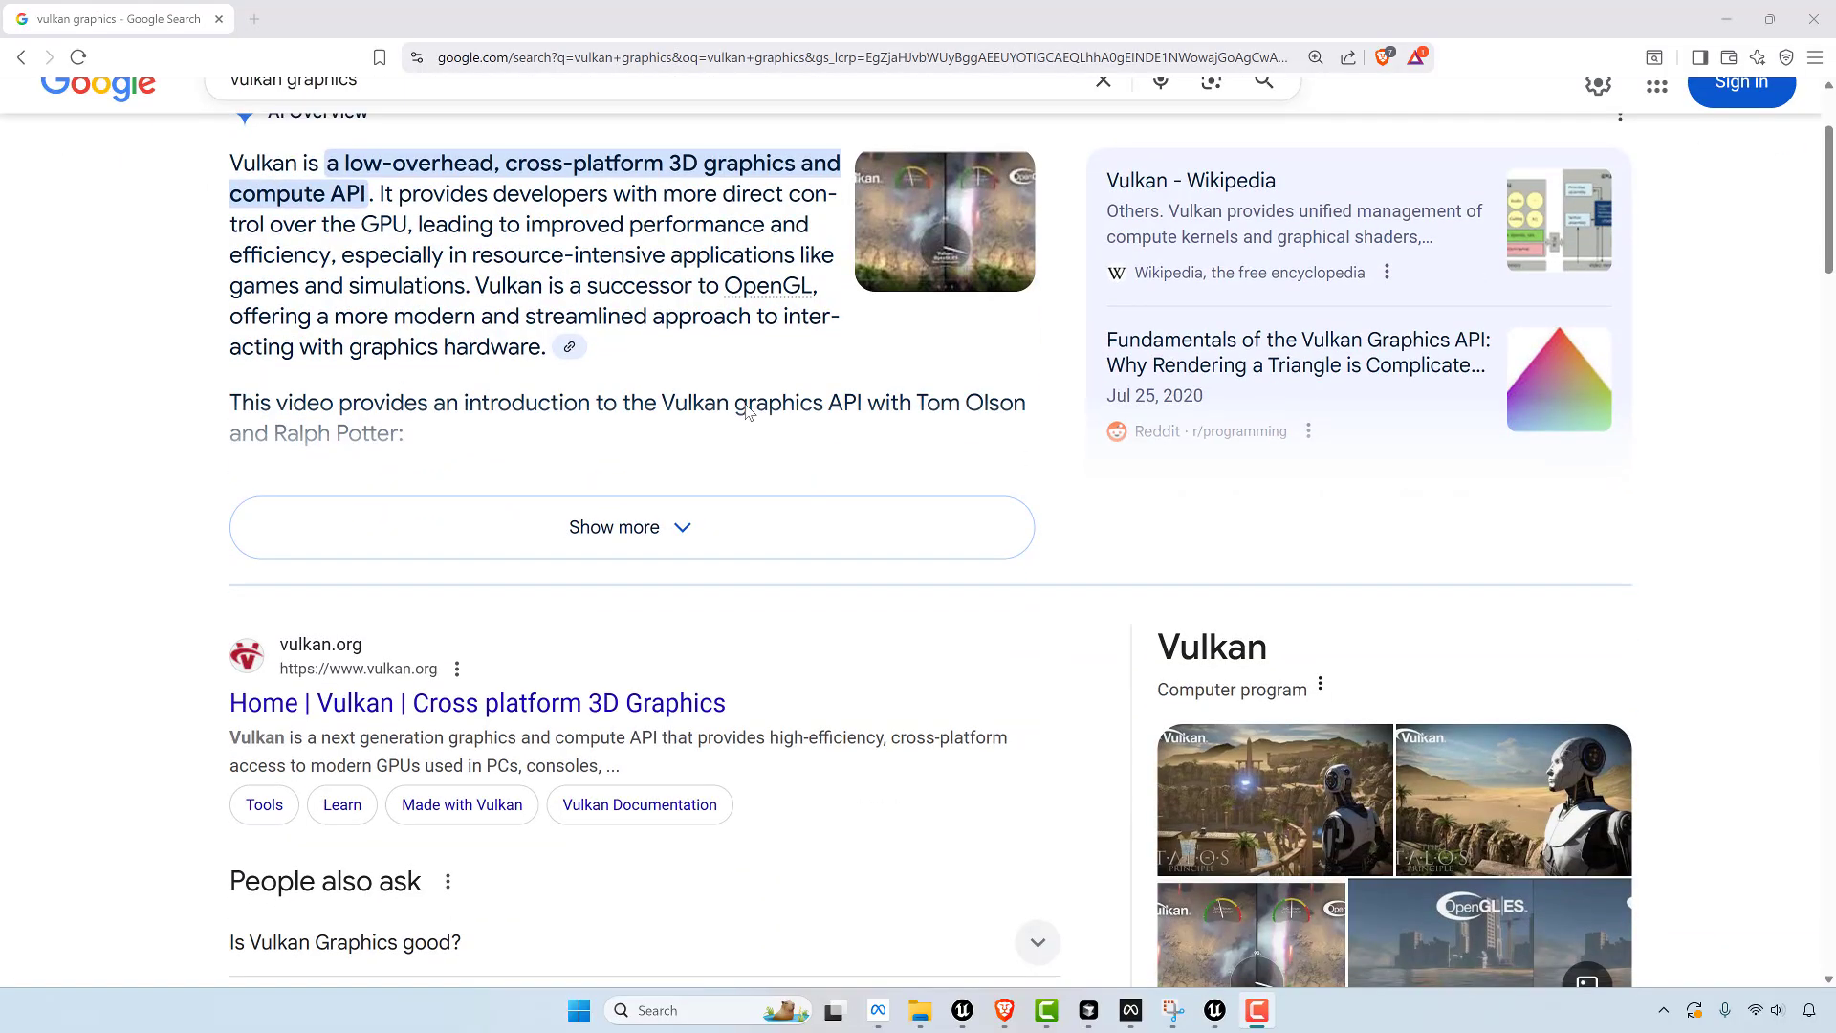
pyautogui.scroll(2, 748, 411)
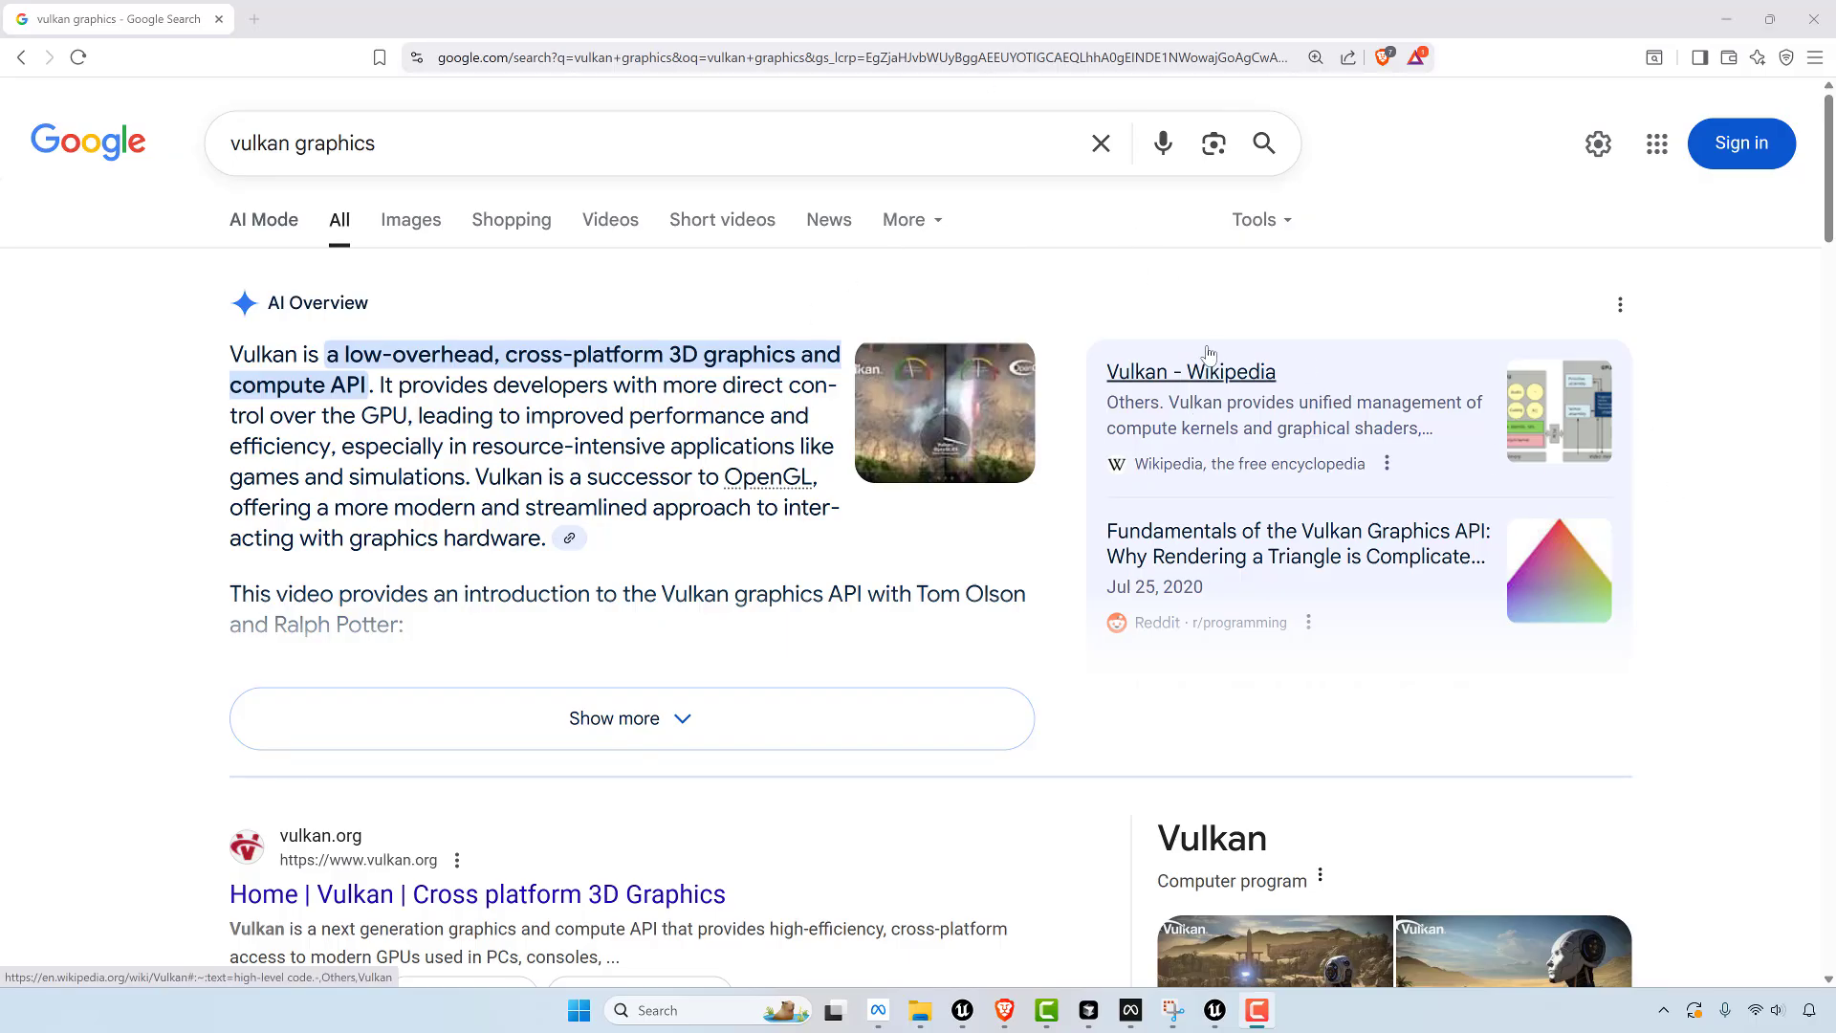
# - Open the Vulkan Wikipedia article and scroll to its Overview section and infobox
pyautogui.click(1207, 364)
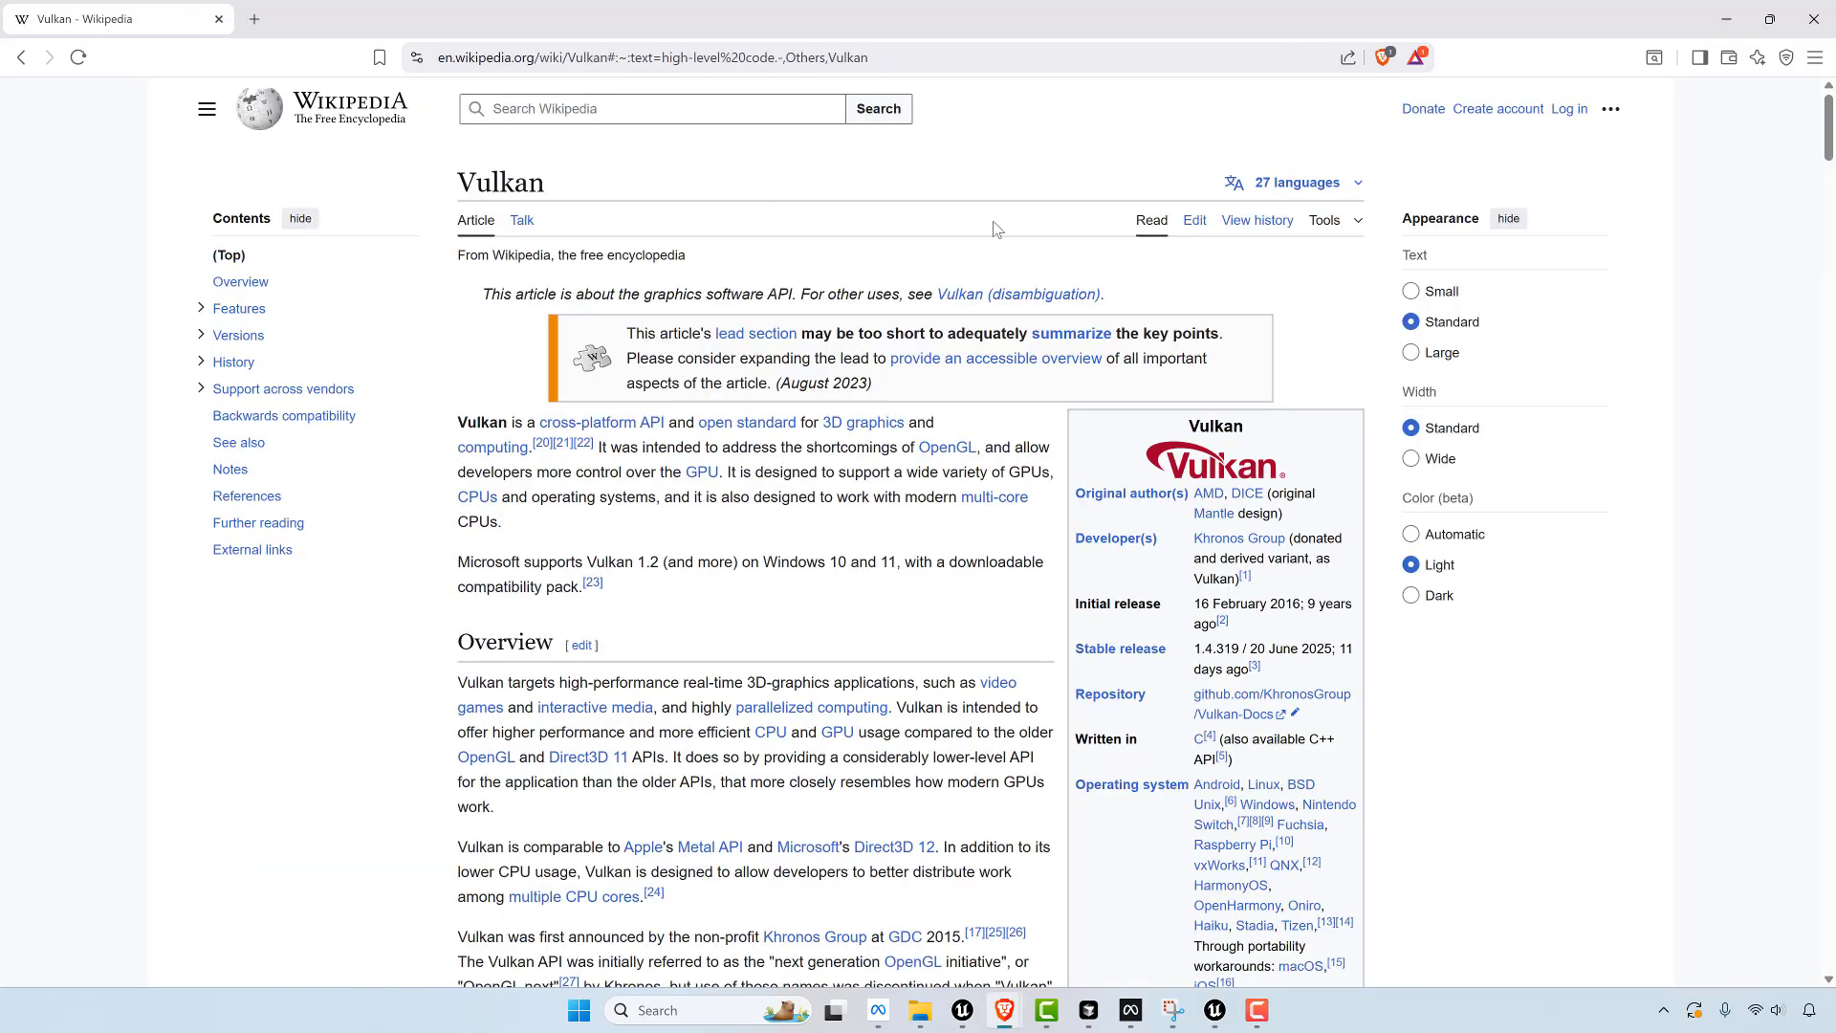
pyautogui.scroll(-2, 1078, 318)
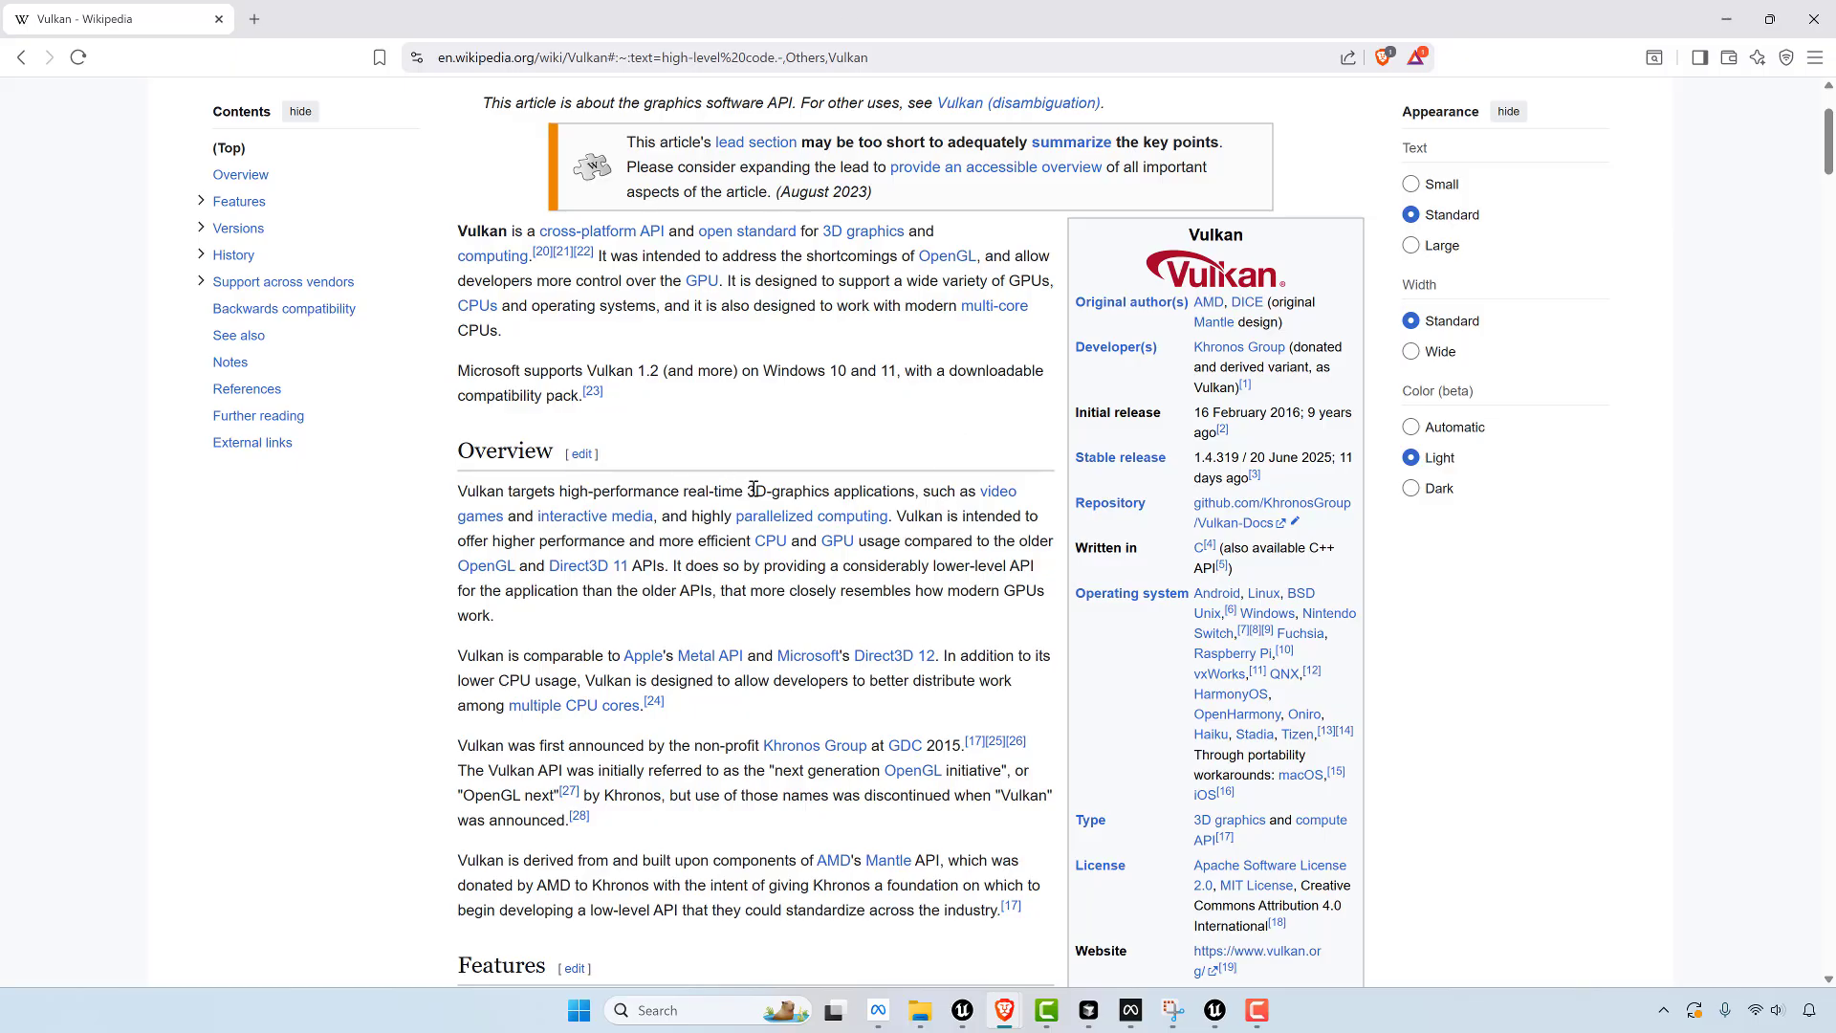
pyautogui.press('F9')
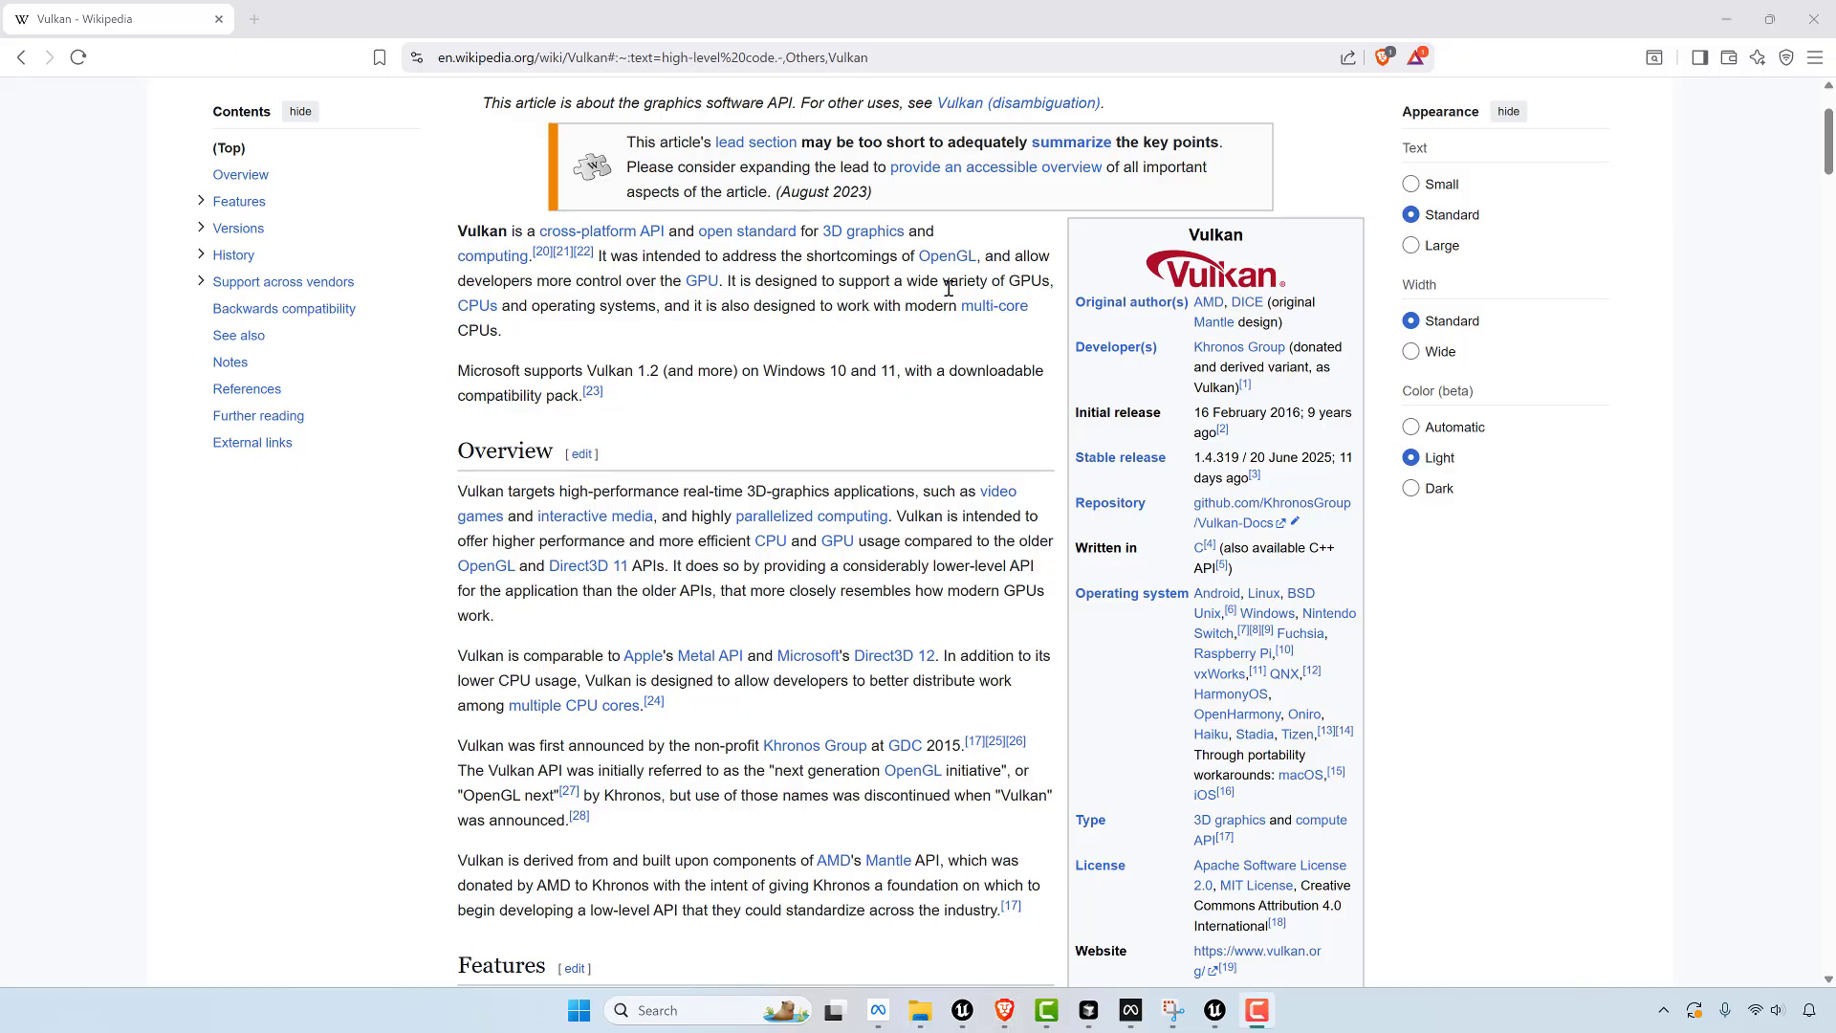
# - Open the Khronos Group Wikipedia article from the Vulkan infobox, then select and deselect some text
pyautogui.click(1229, 347)
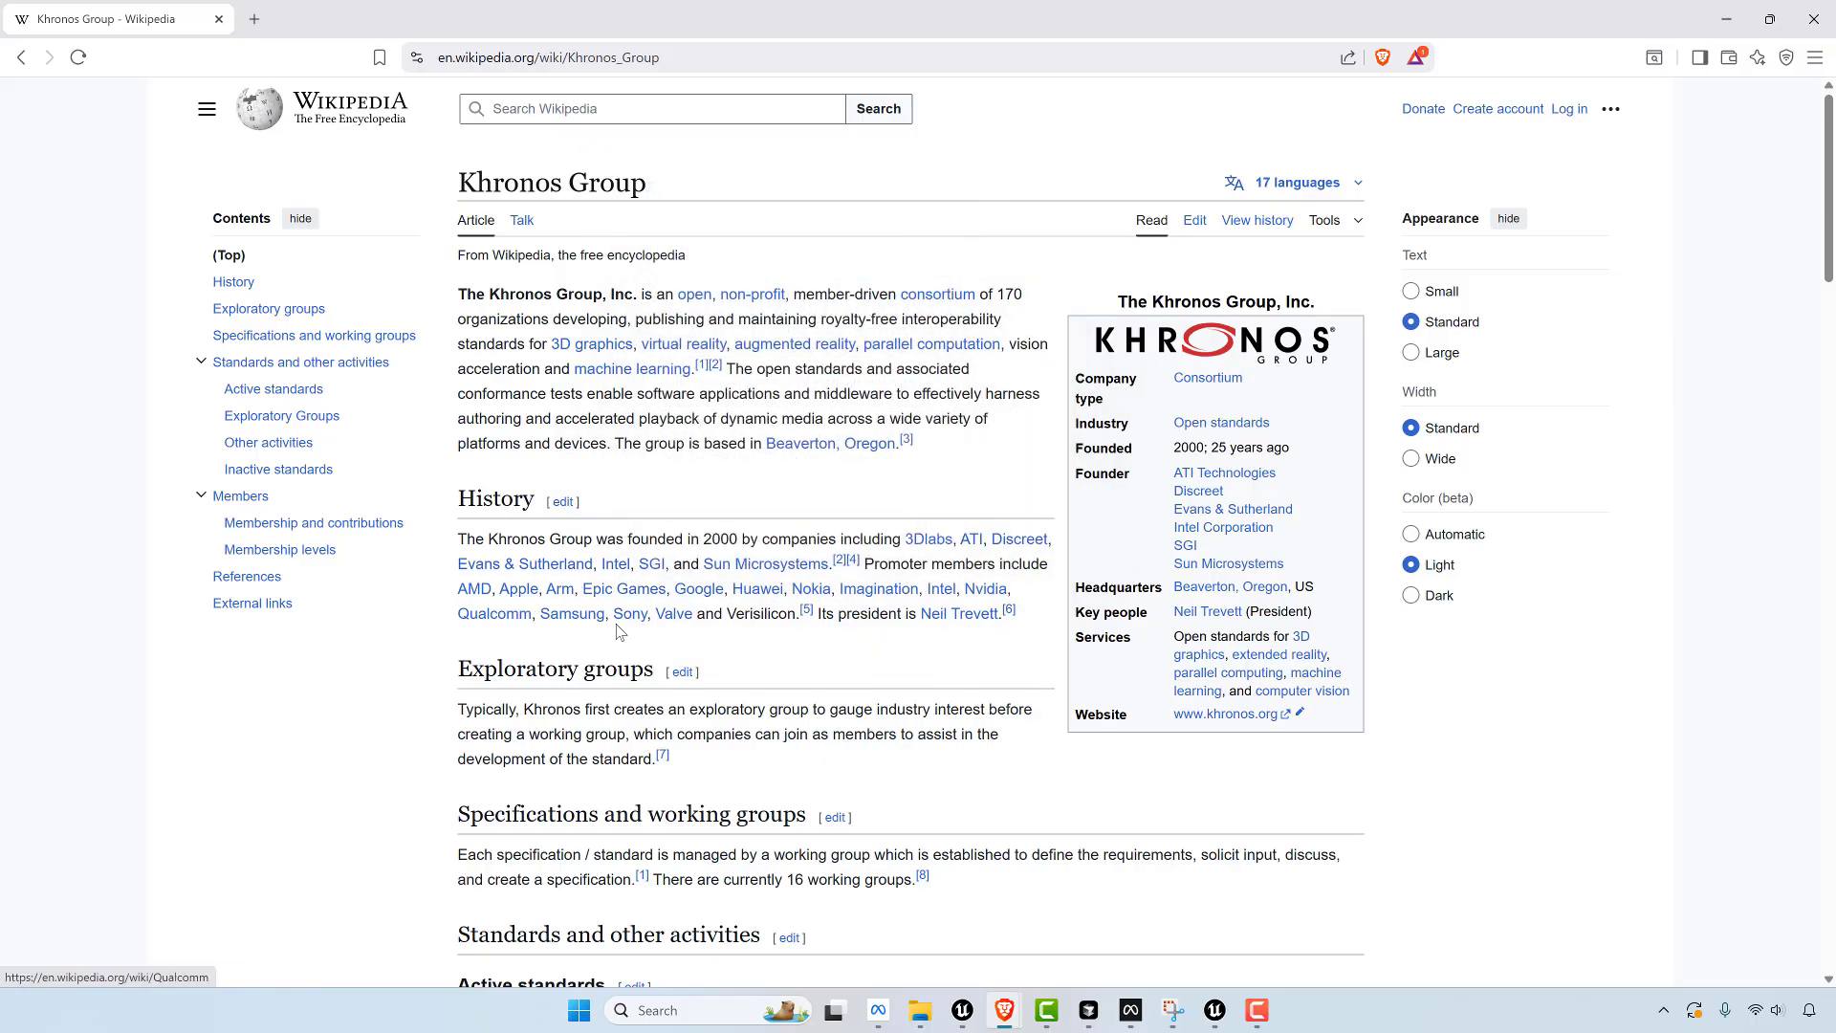
pyautogui.moveTo(753, 631); pyautogui.dragTo(287, 536)
pyautogui.click(466, 540)
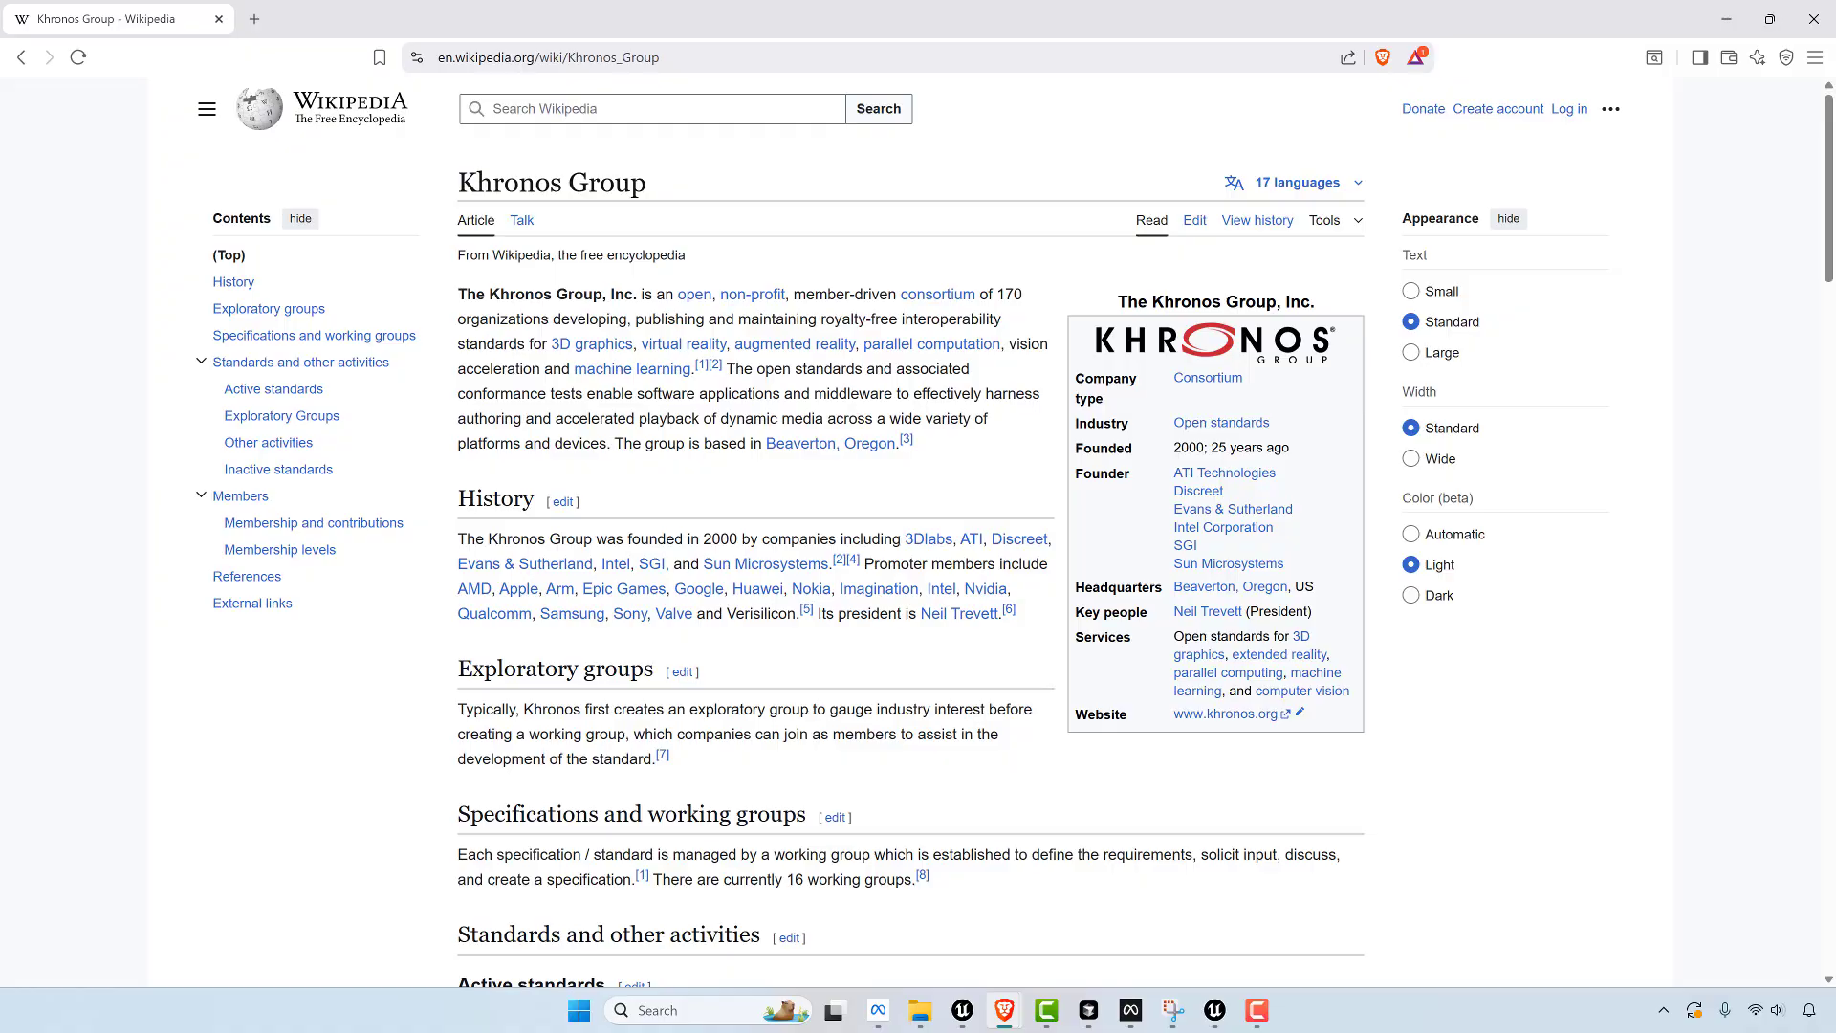
# - Switch back to the Unreal Editor showing the VRDemo project's VRTemplateMap
pyautogui.hotkey('alt', 'Tab')
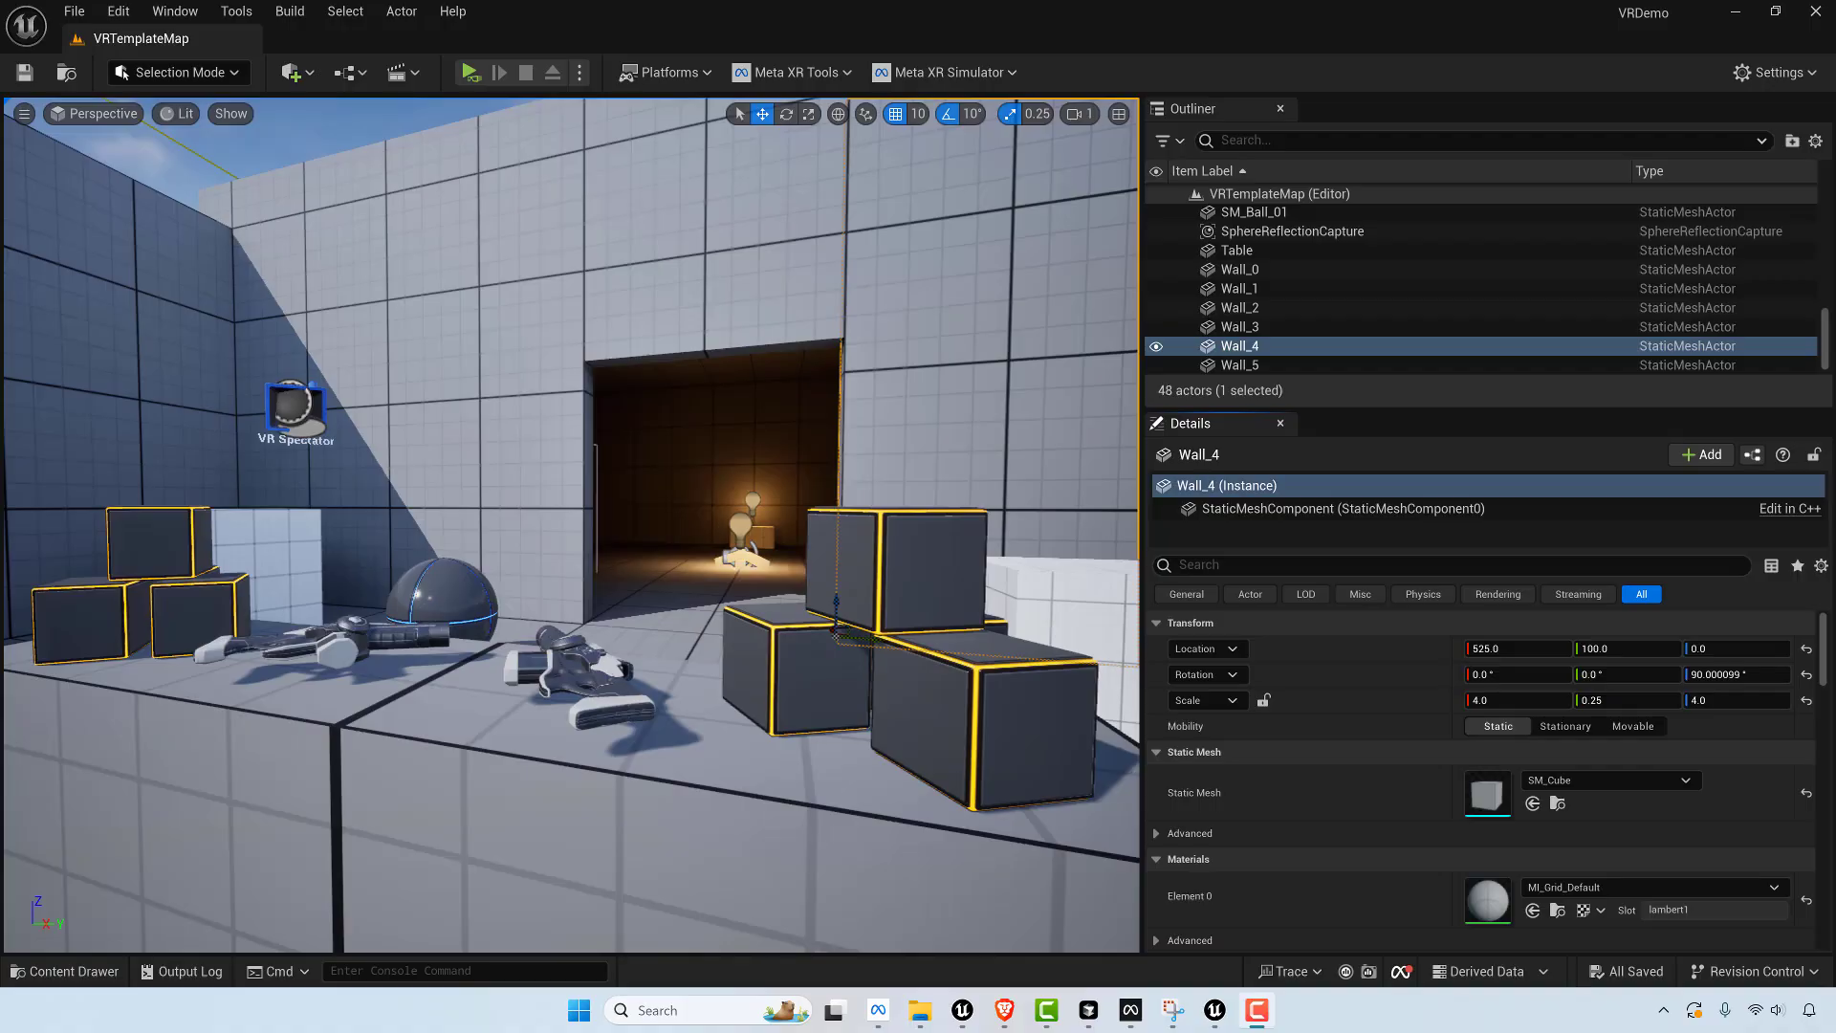